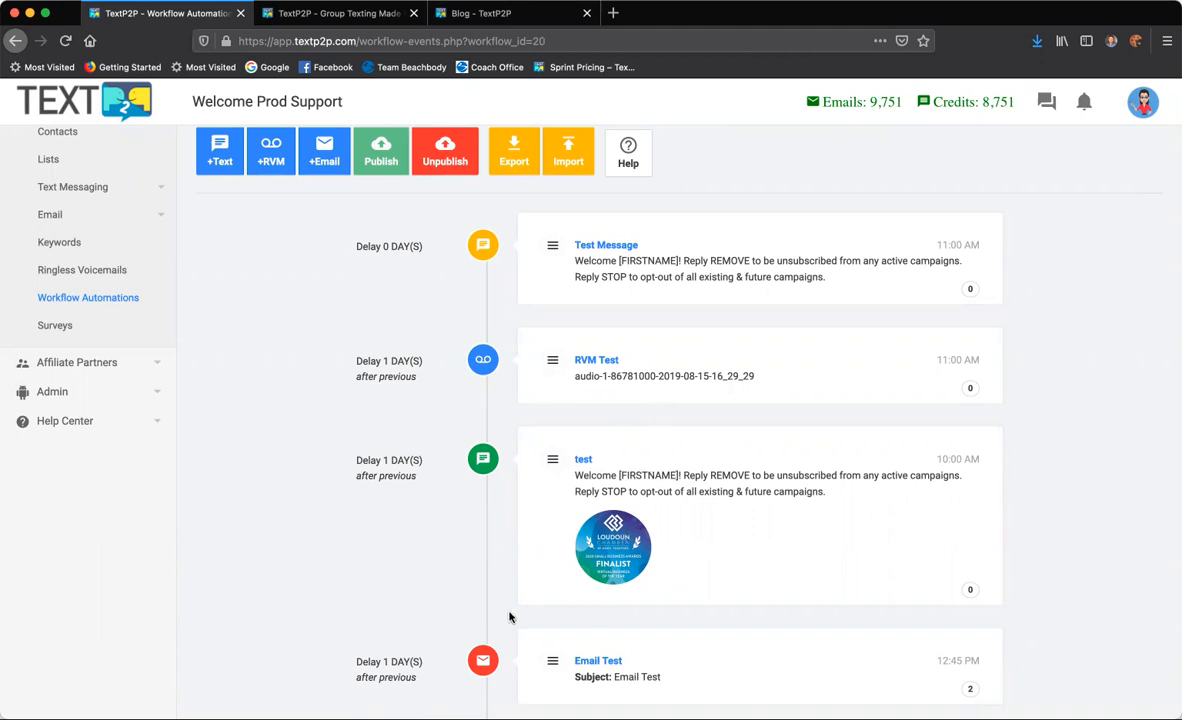
Look through the delays and the text, voicemail and email messages in the My Workflow Automation sequence.
scroll(502, 609, down, 1)
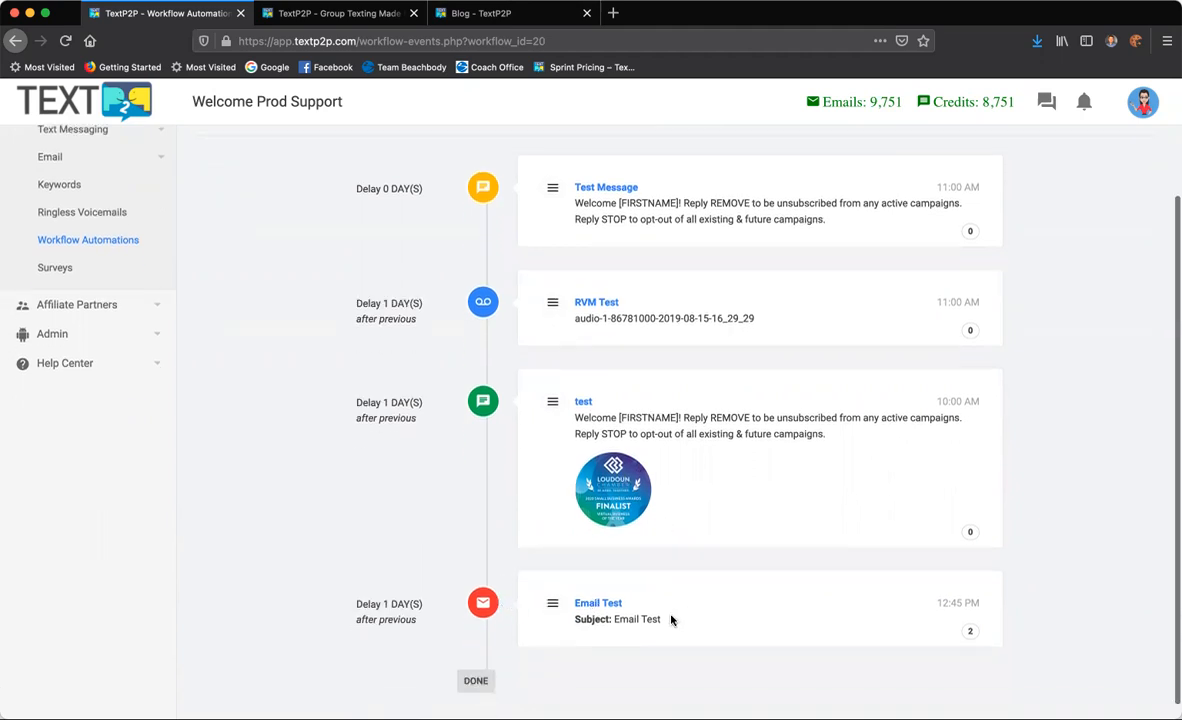
scroll(665, 620, up, 3)
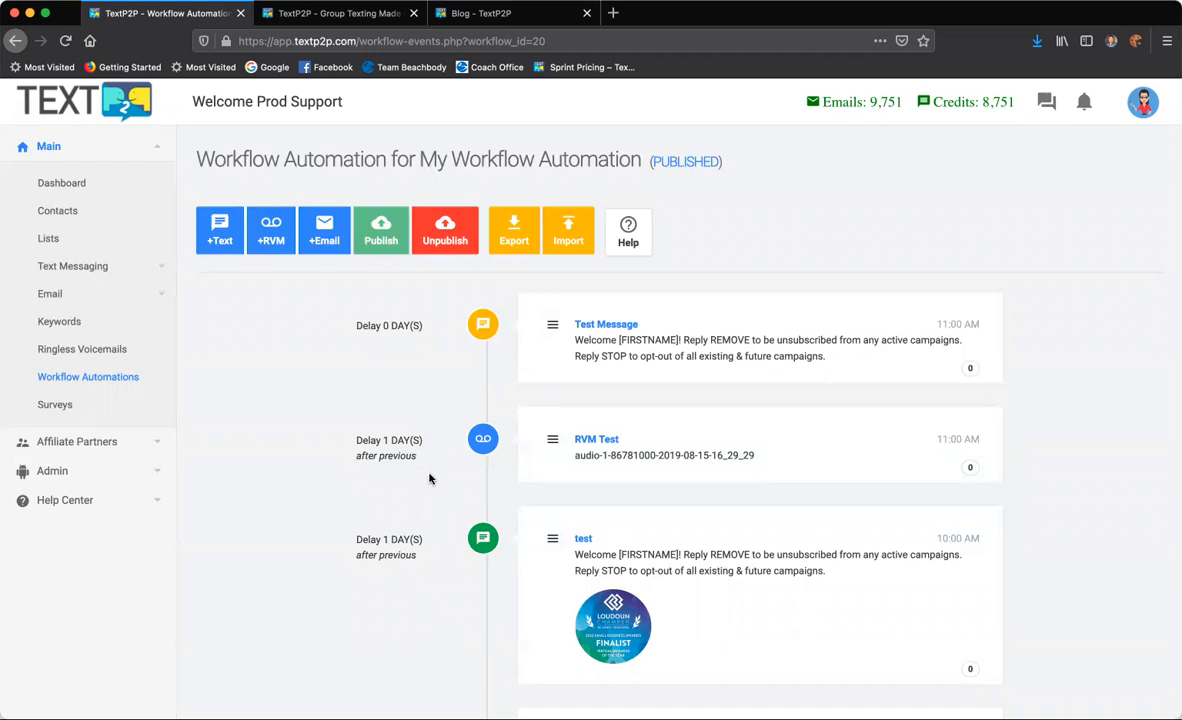
scroll(429, 478, down, 1)
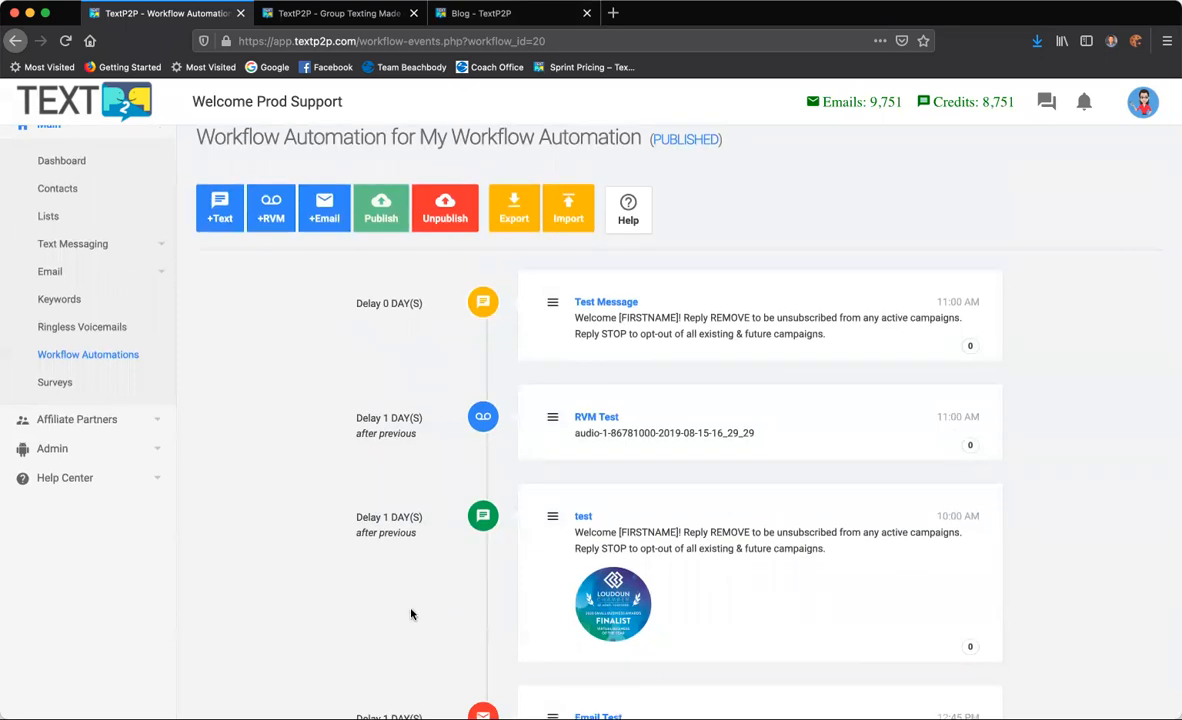
scroll(410, 614, down, 3)
scroll(410, 614, up, 4)
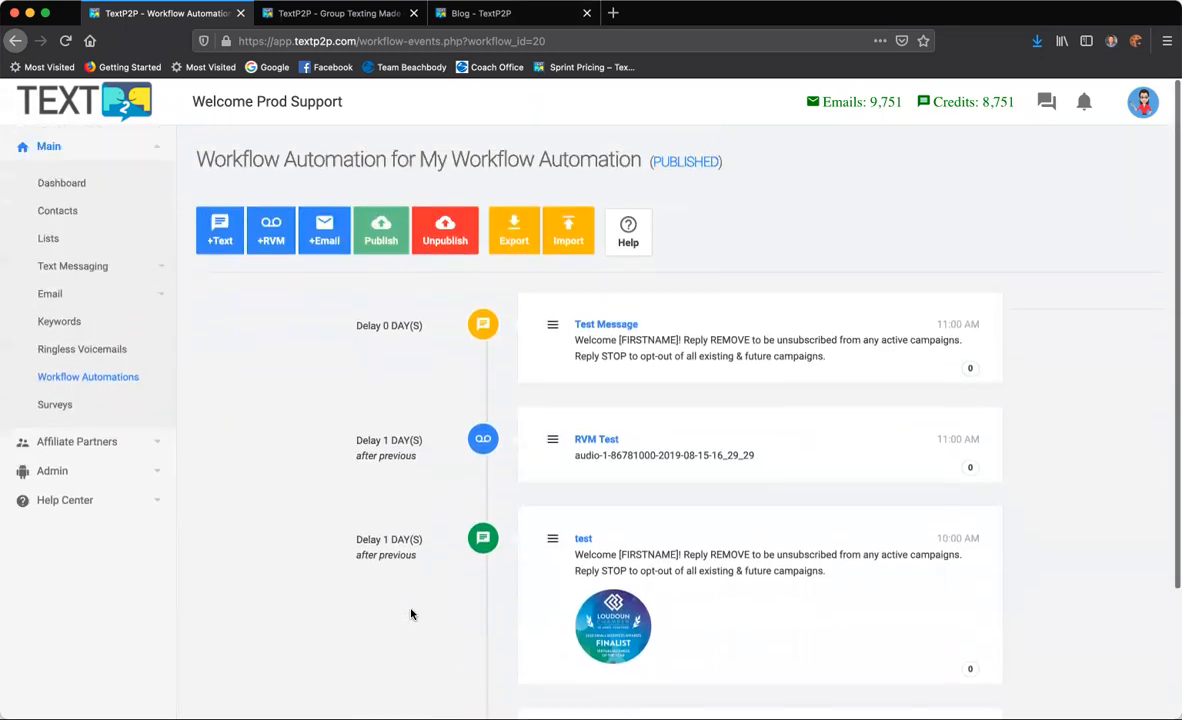
Start a new automation from the Workflow Automations list and name it My Test Workflow.
click(91, 378)
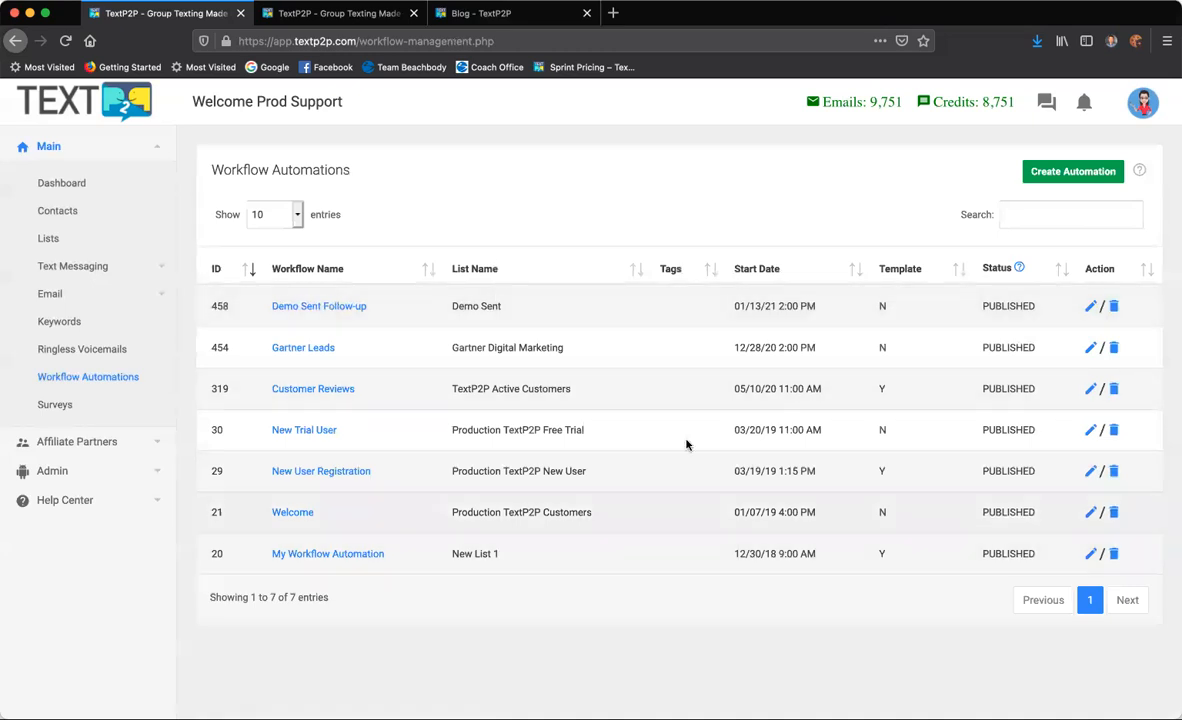
click(1070, 173)
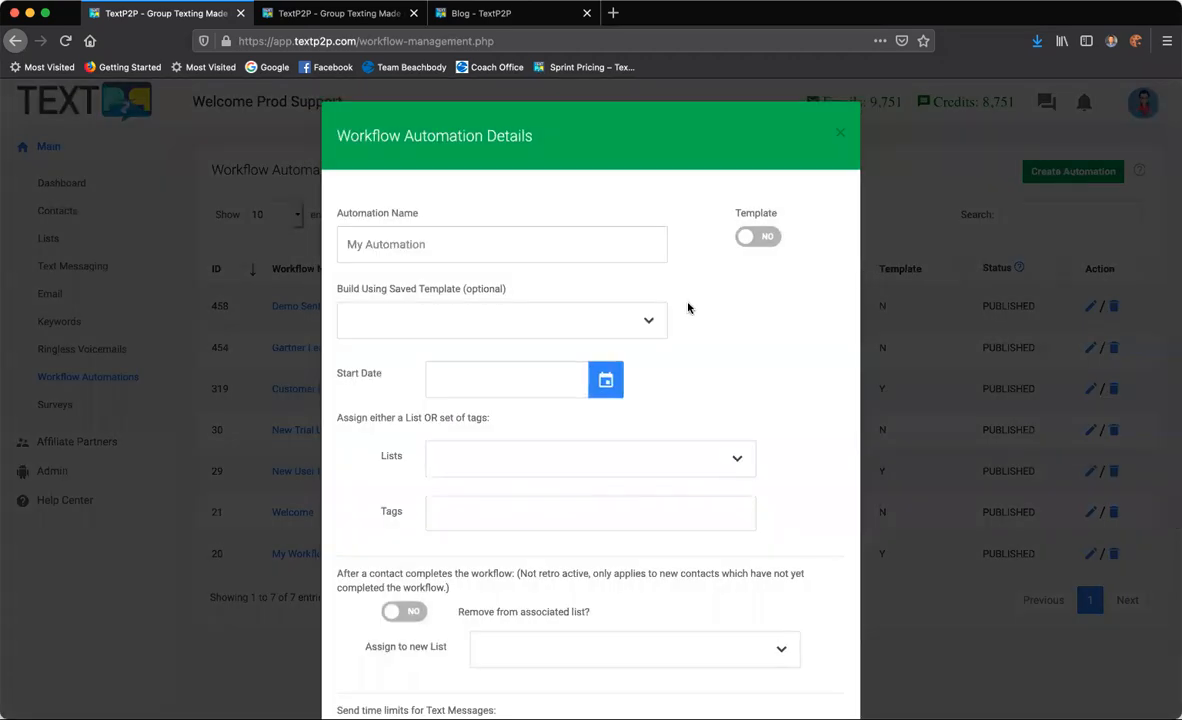
click(467, 245)
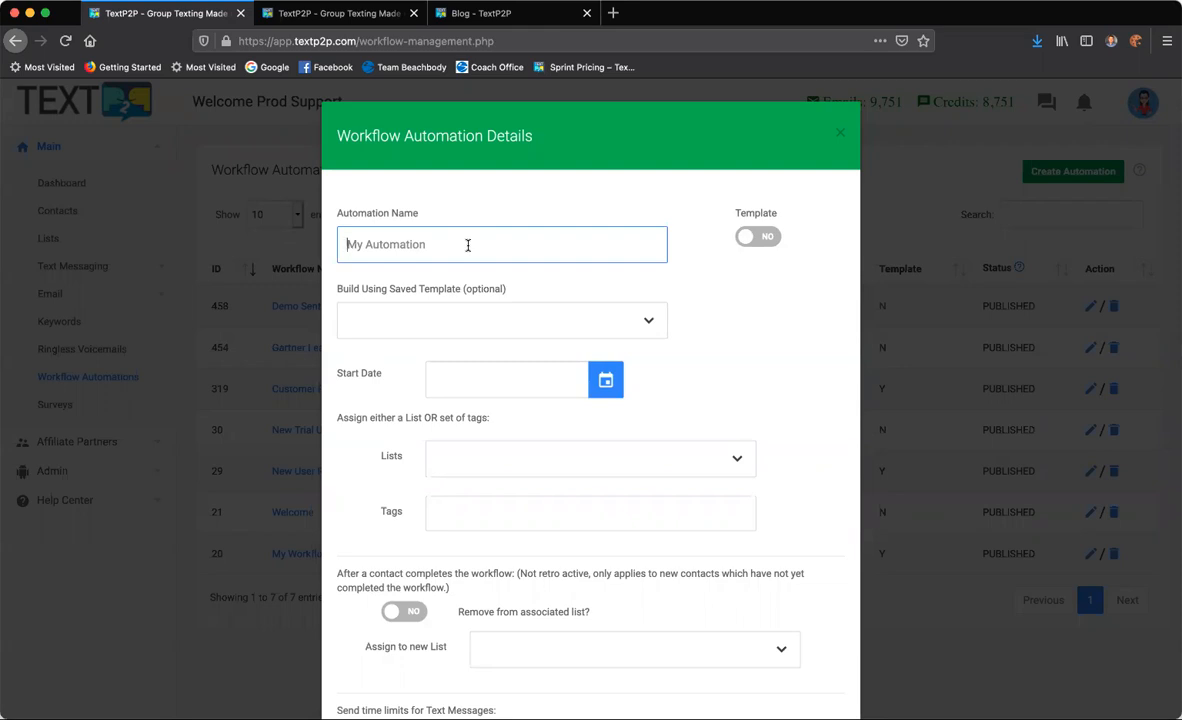
text(My Test Workflow)
Try the template option, switch it back off, and view the saved templates without choosing one.
click(767, 239)
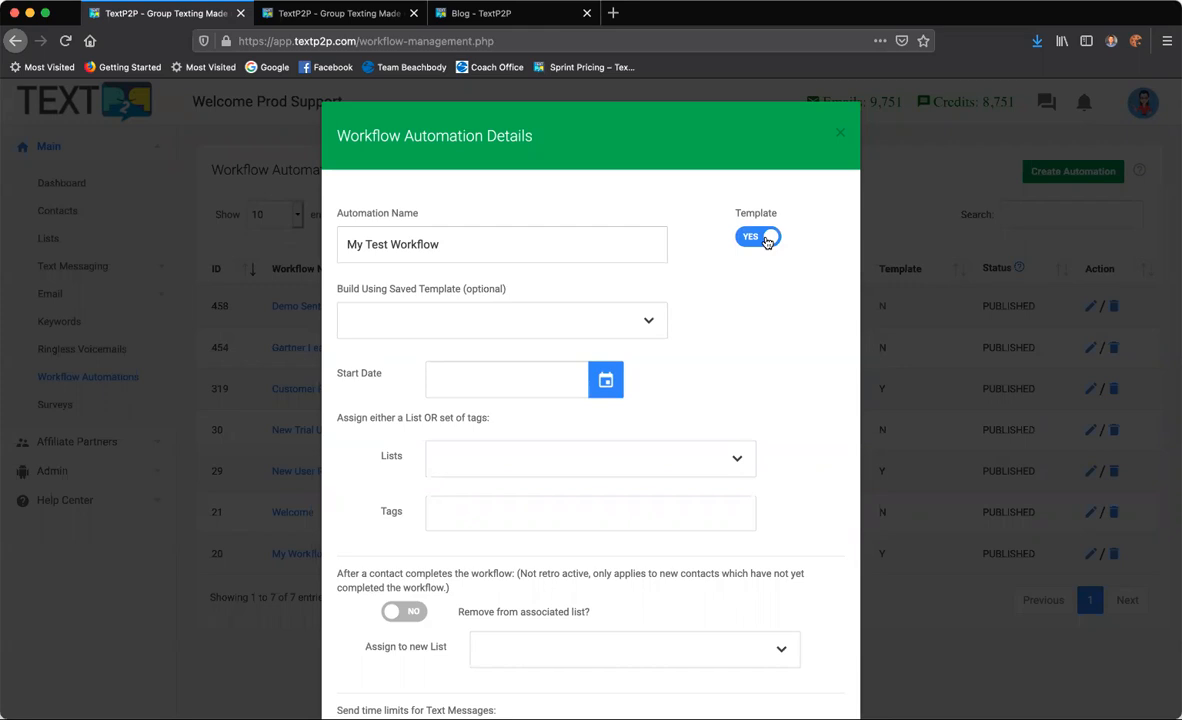
click(763, 243)
click(646, 325)
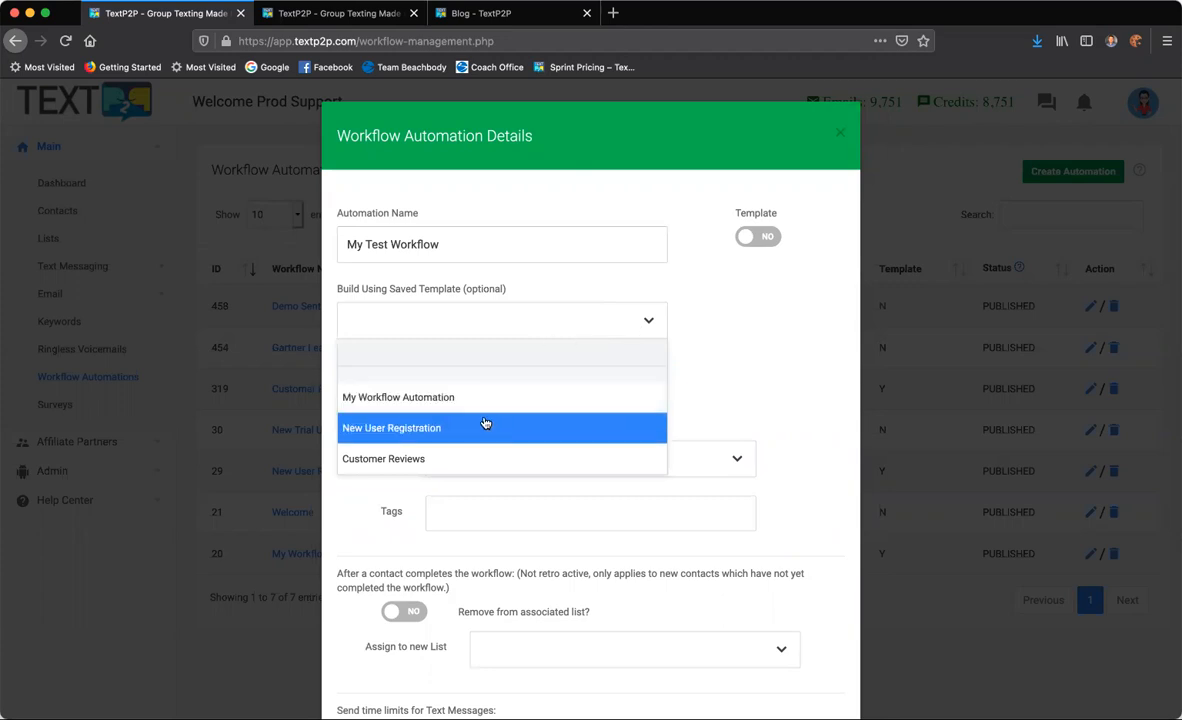
key(Up)
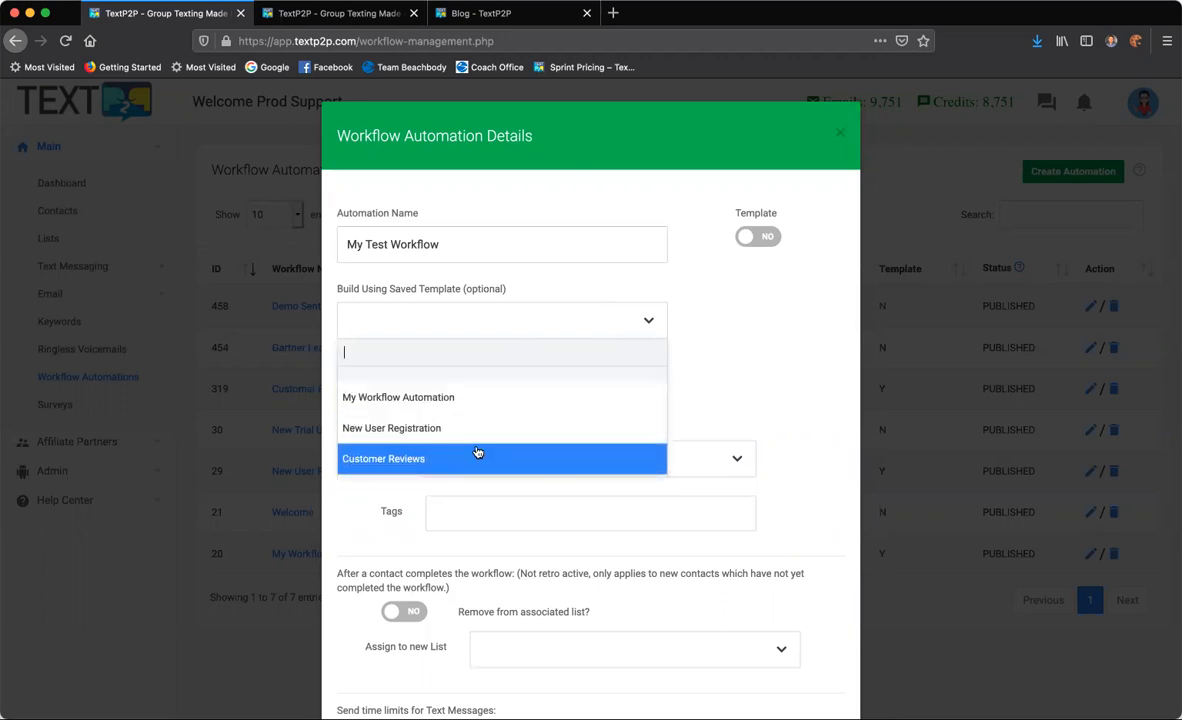
click(773, 394)
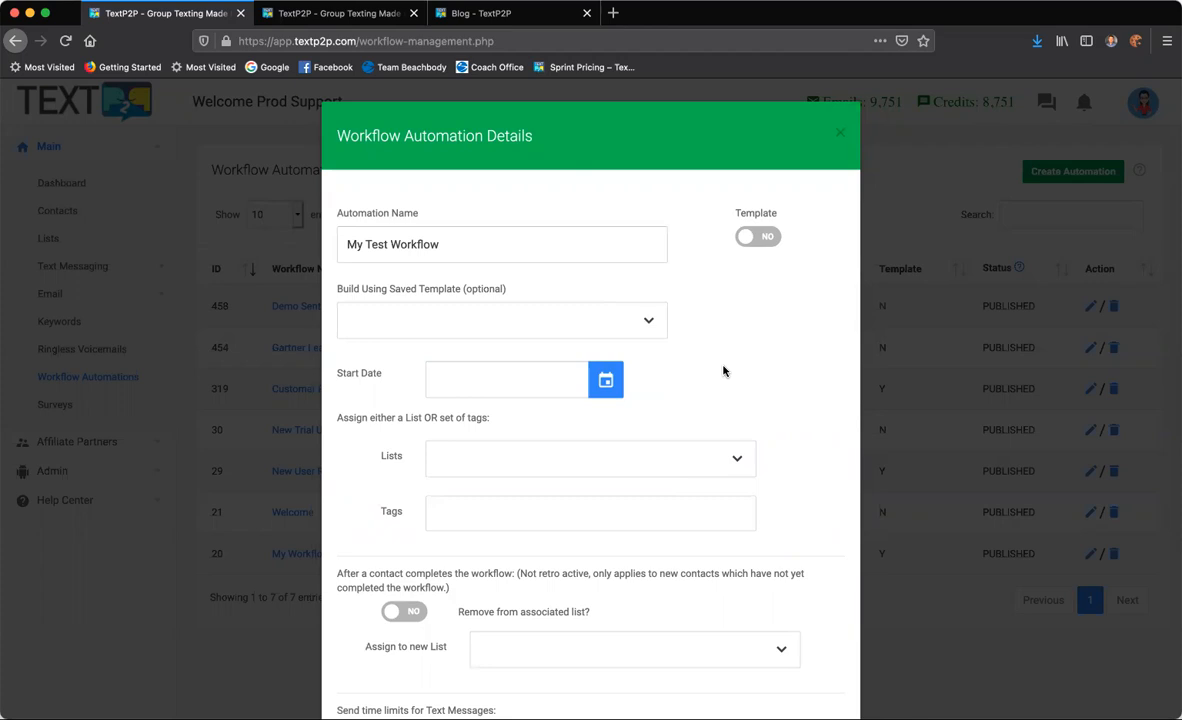
Set the automation's start date to 01-26-2021 at 01:00 PM and assign it to New List 1.
click(521, 385)
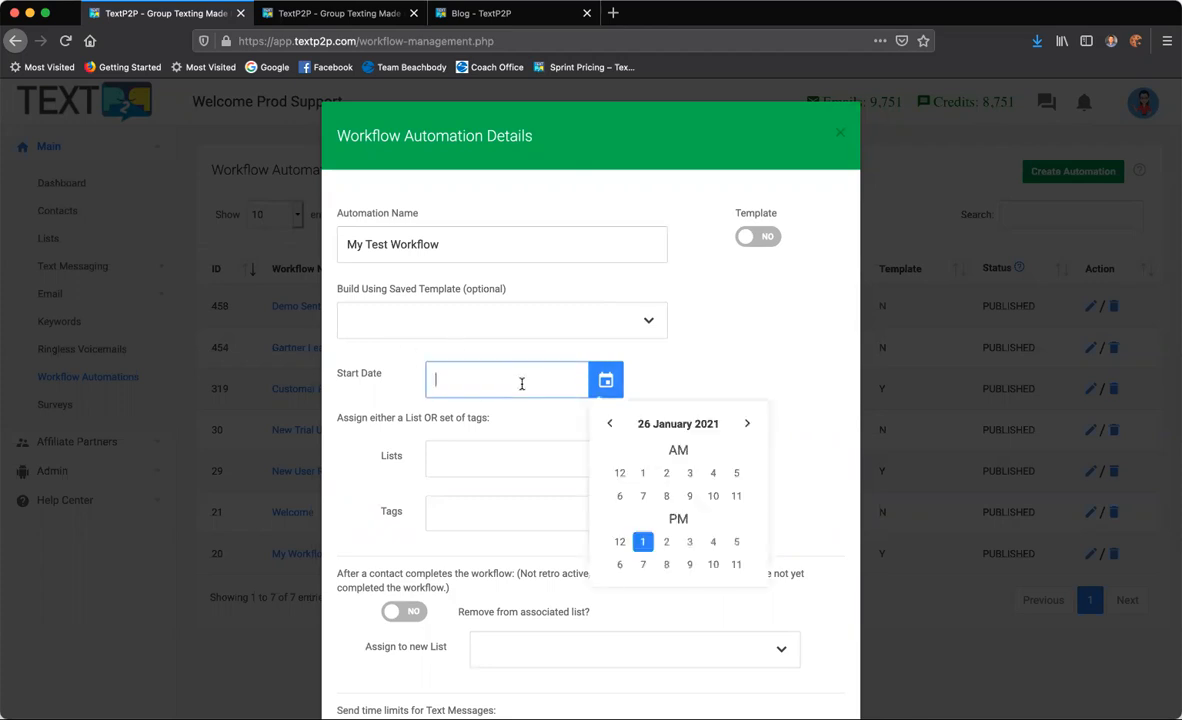
click(641, 542)
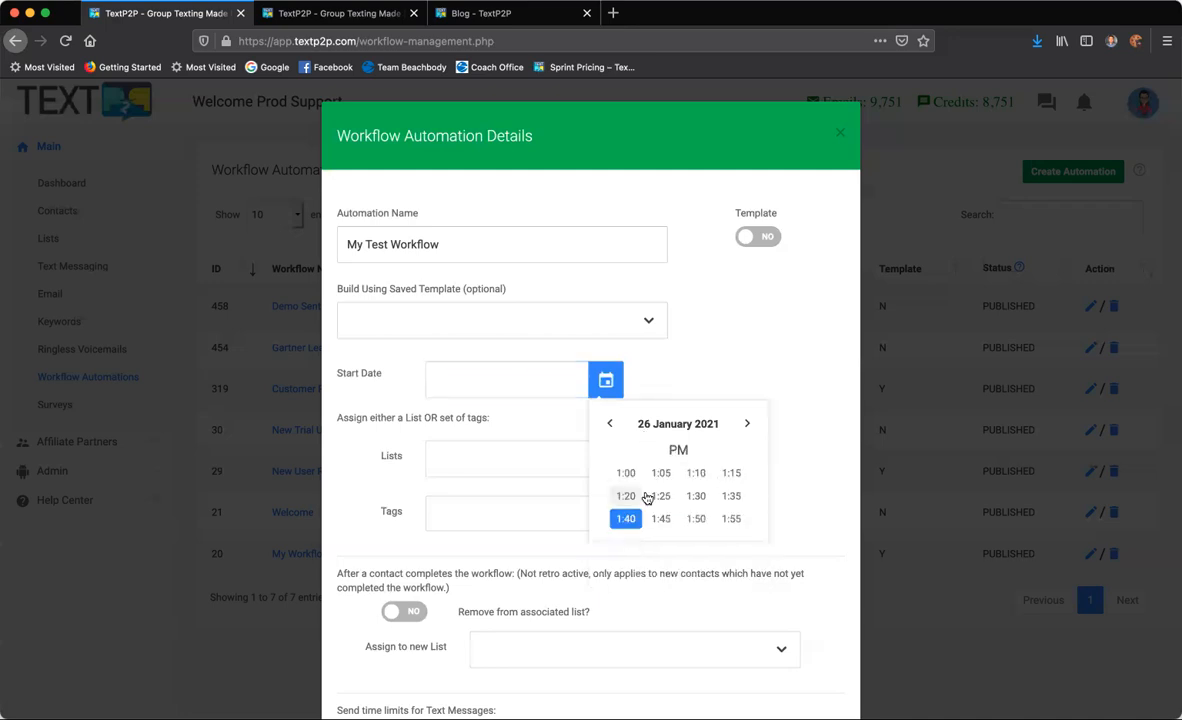
click(624, 474)
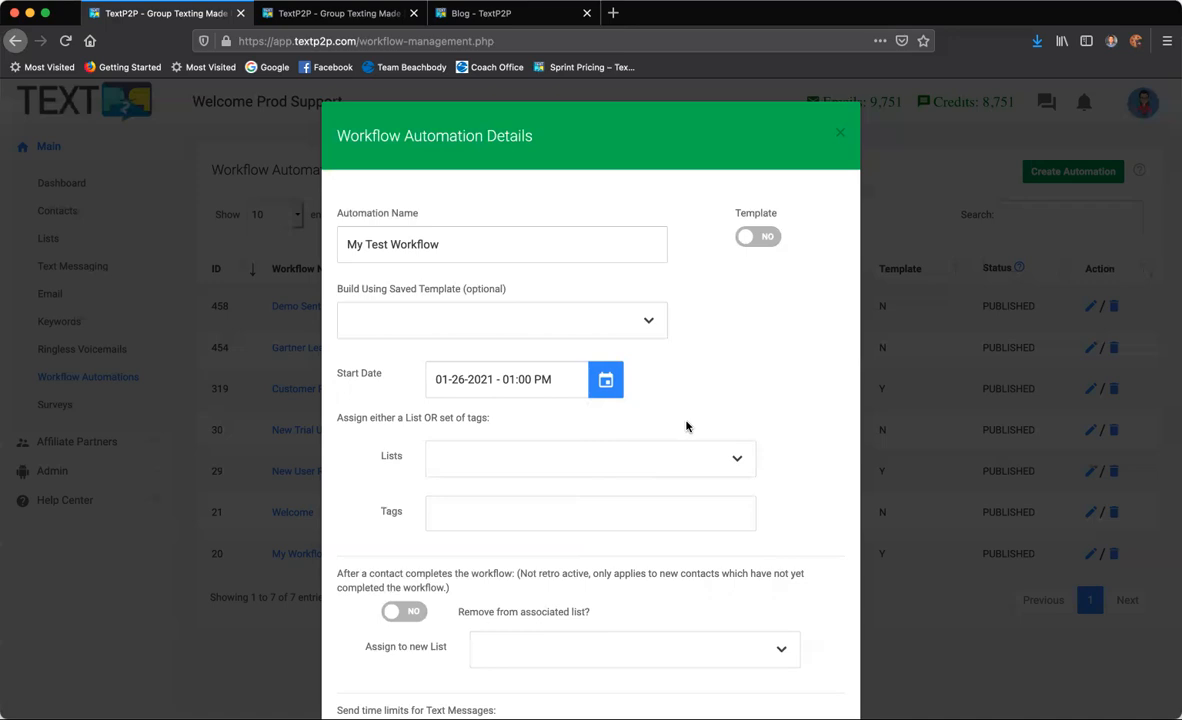
click(731, 465)
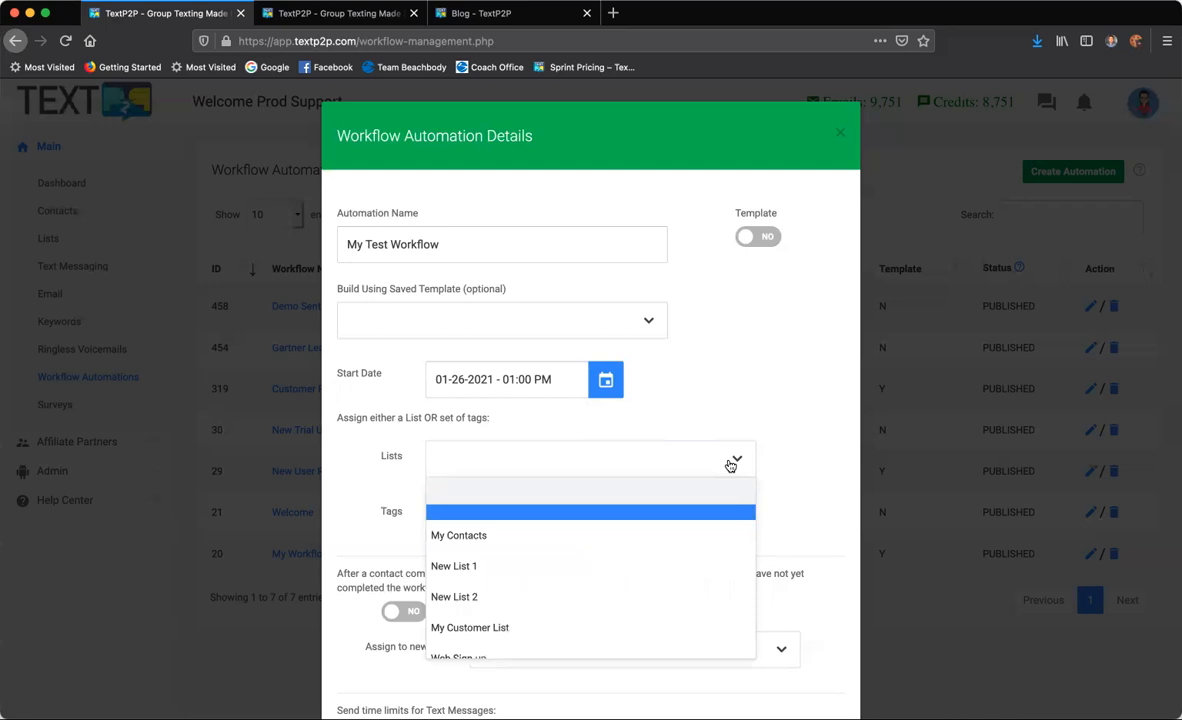
click(668, 567)
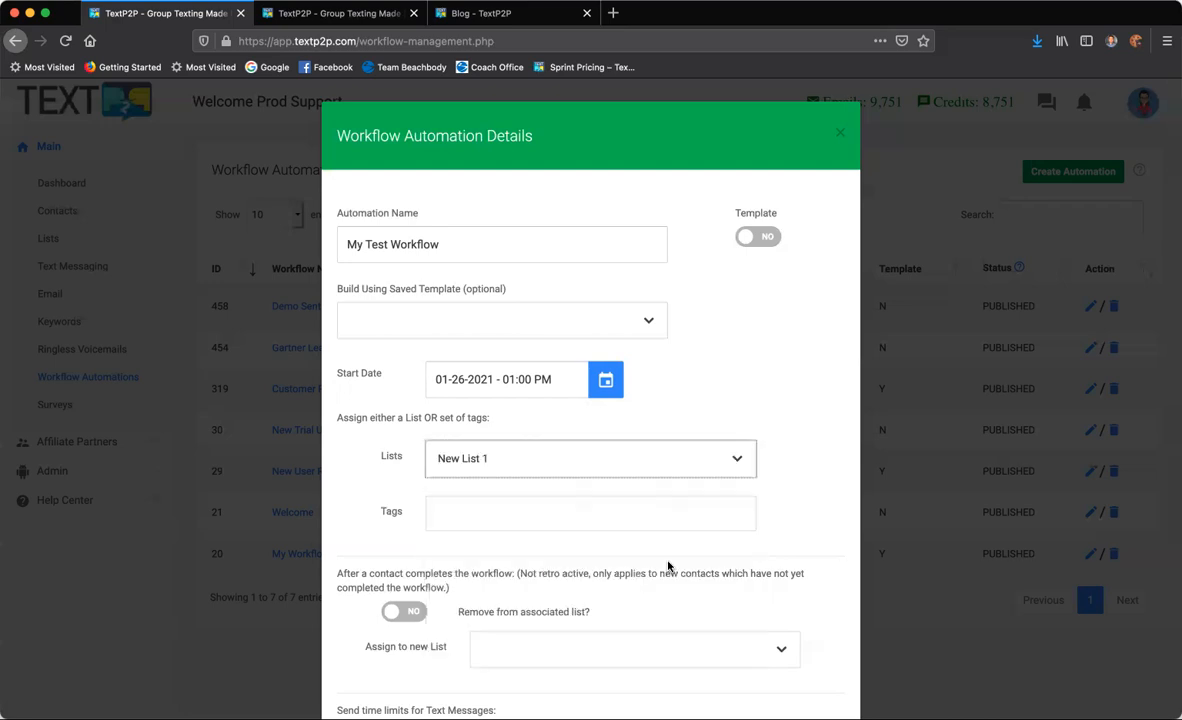
click(676, 463)
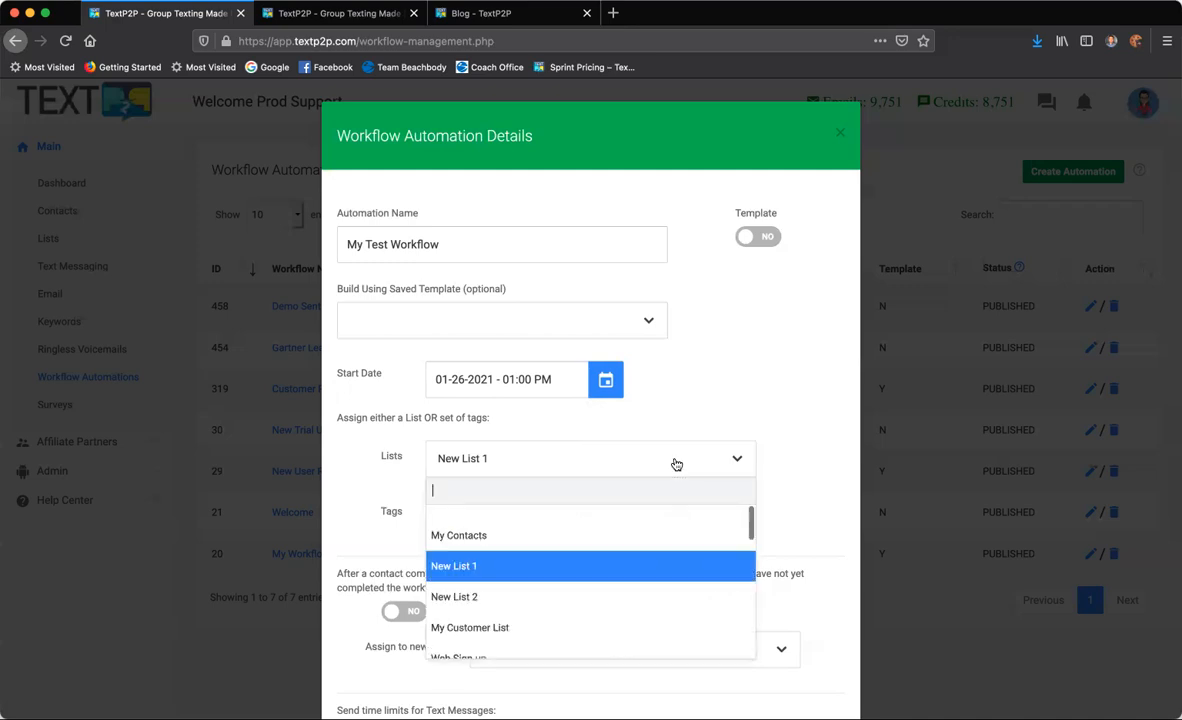
click(783, 427)
Try assigning the test tag in place of the list, and return the assignment to New List 1.
scroll(781, 461, down, 2)
scroll(780, 460, down, 2)
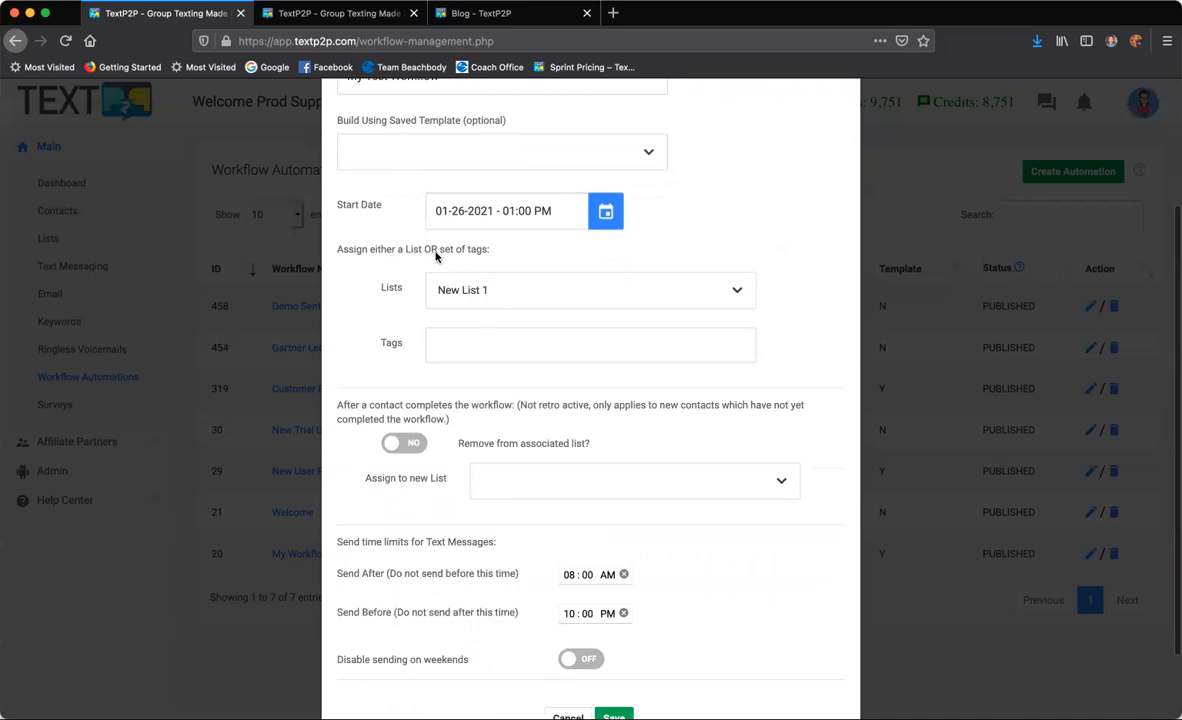
click(451, 350)
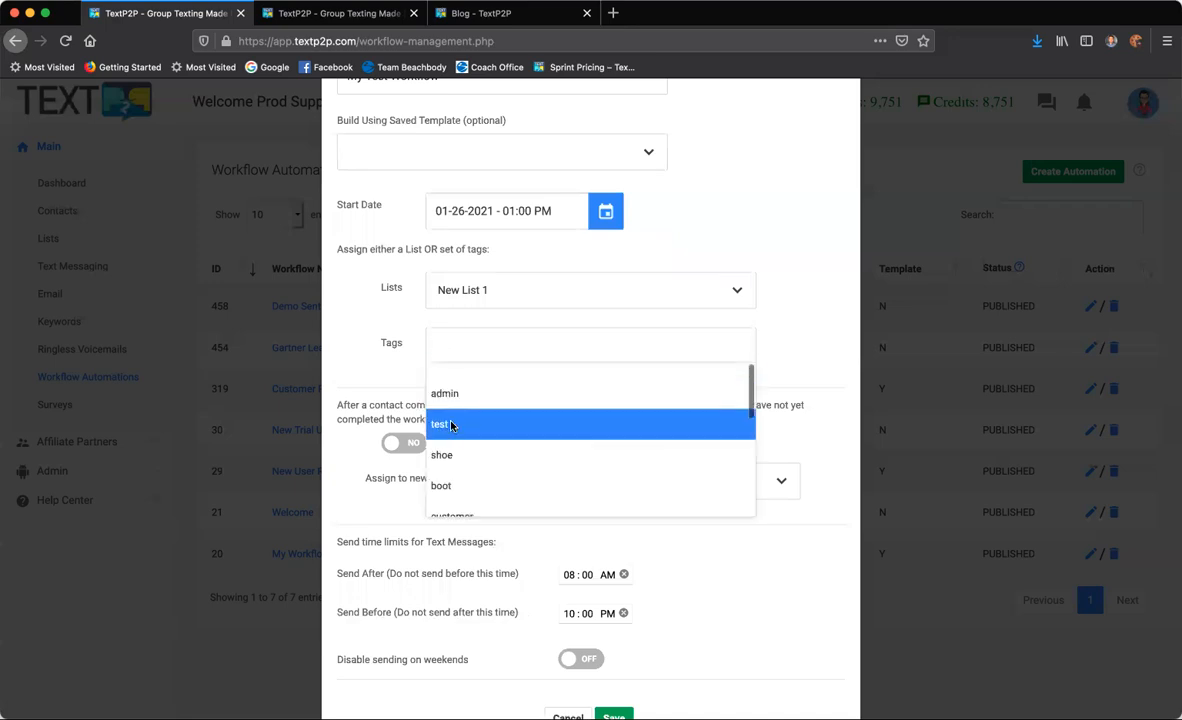
click(451, 426)
click(485, 292)
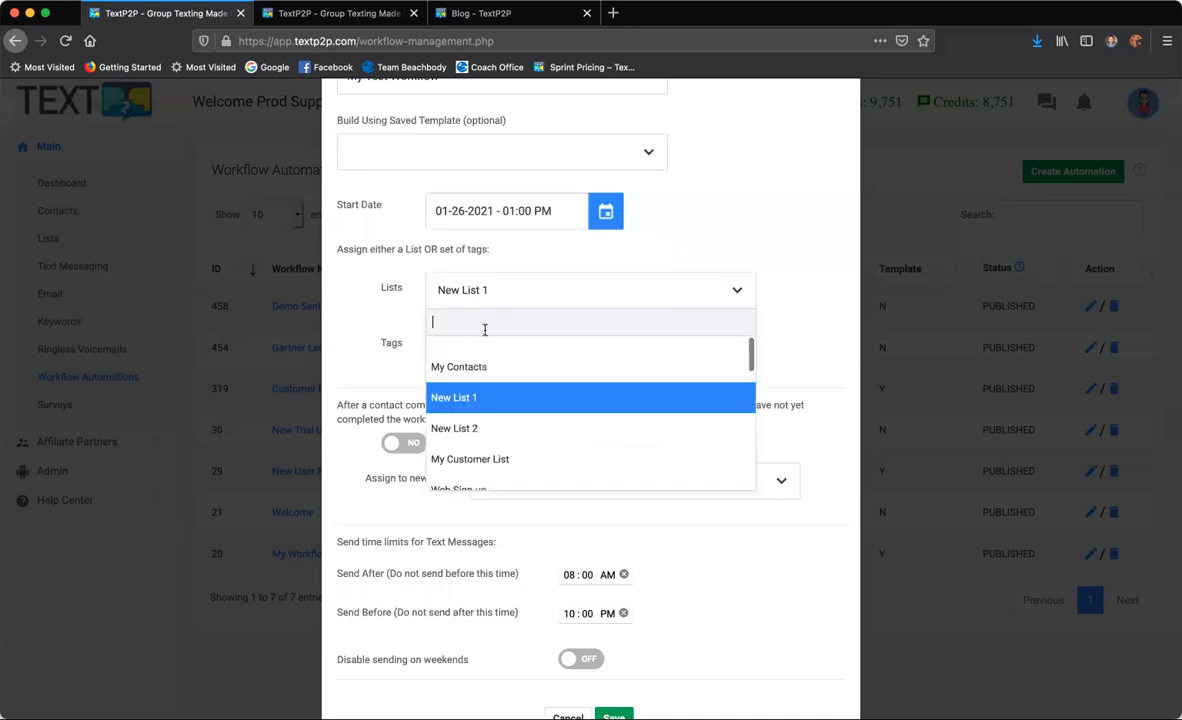
click(485, 344)
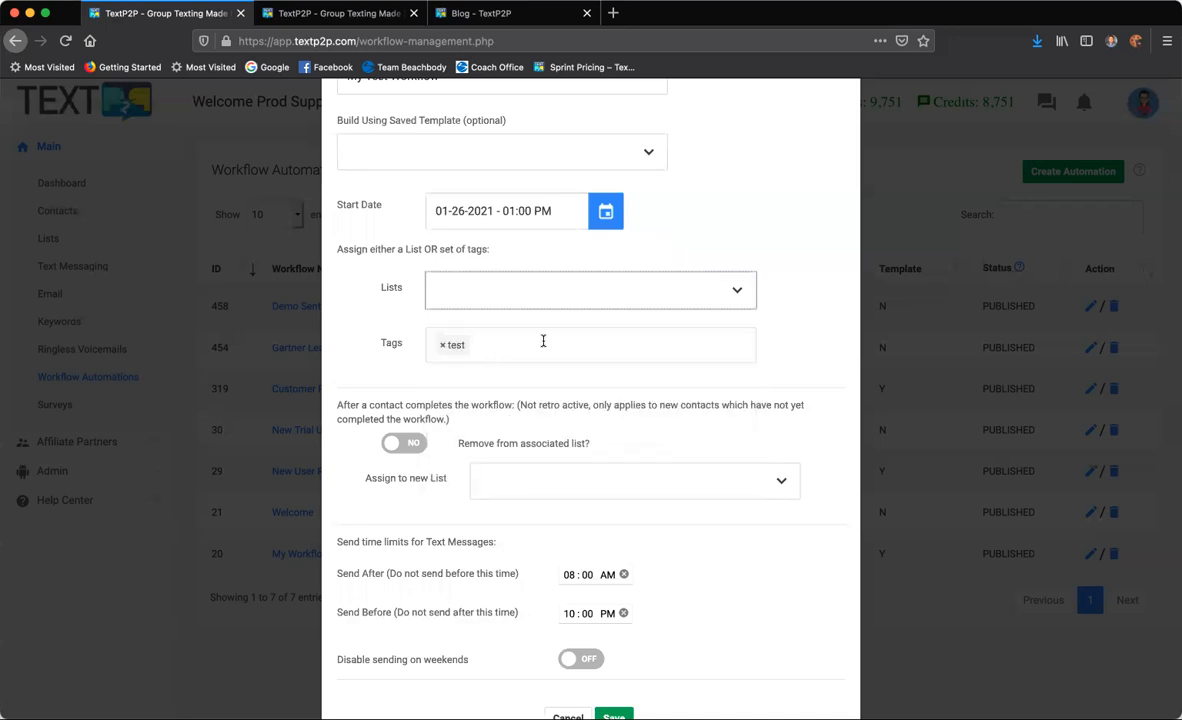
click(443, 344)
click(694, 289)
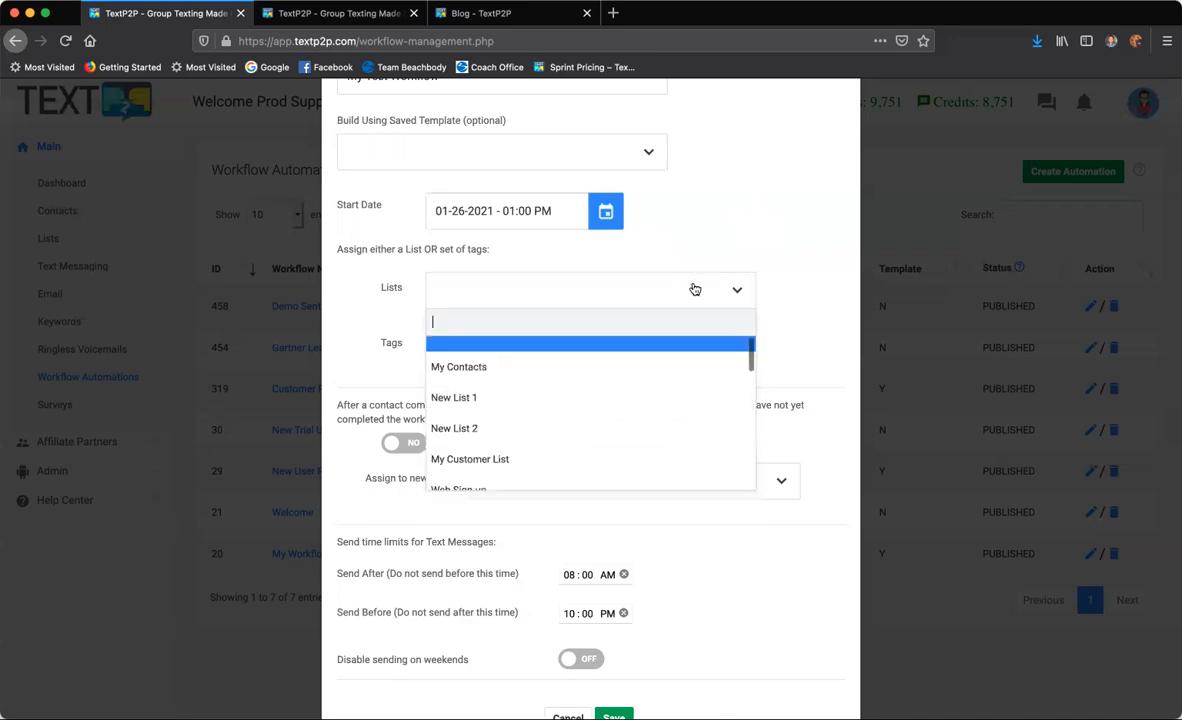
click(557, 398)
Have contacts who complete the workflow removed from the associated list and assigned to New List 2.
scroll(819, 349, down, 2)
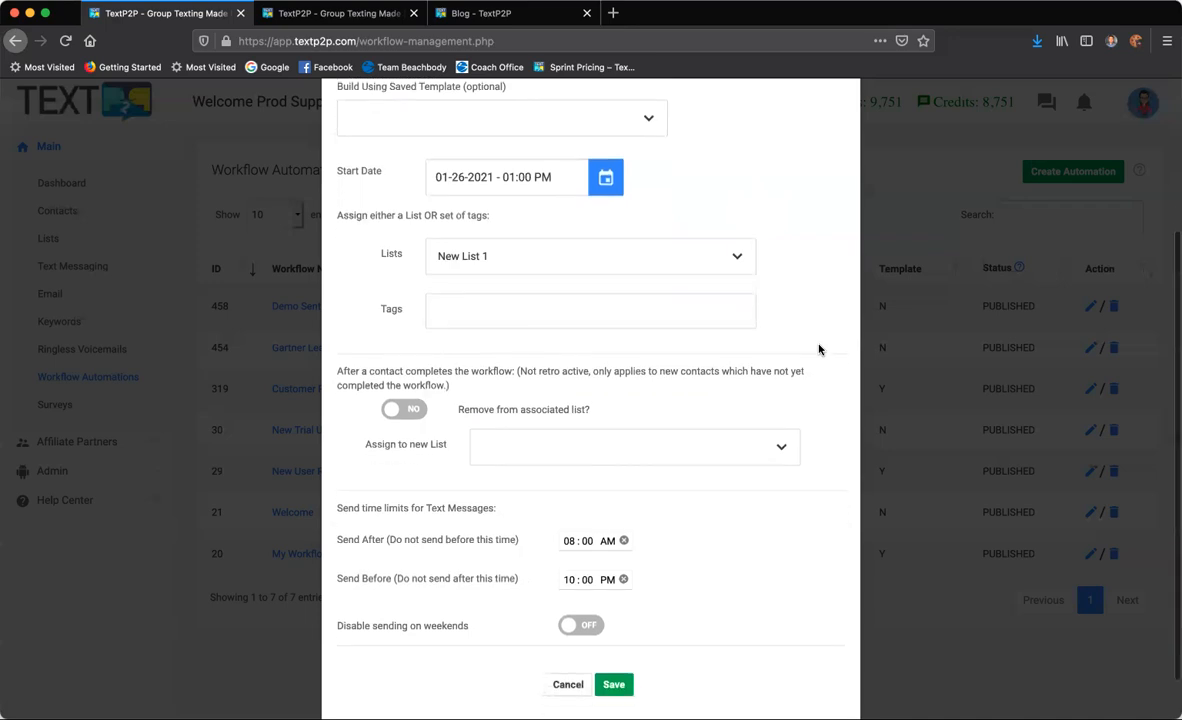
scroll(819, 349, down, 1)
scroll(819, 349, down, 1)
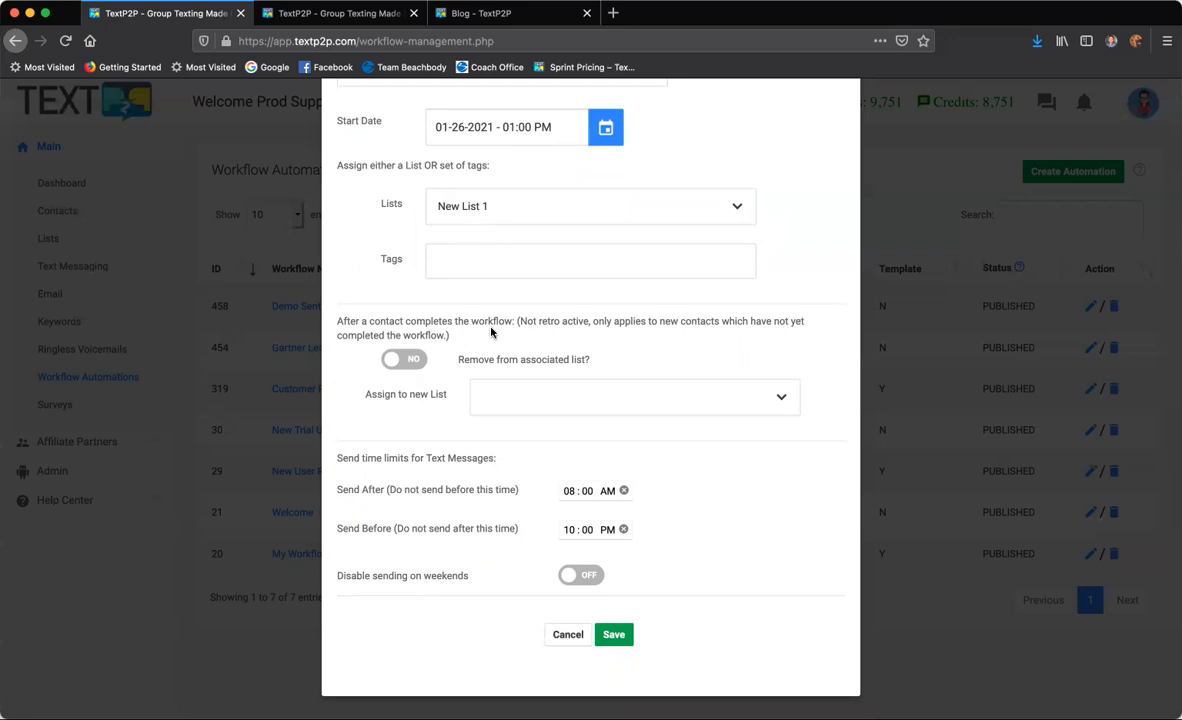
click(416, 365)
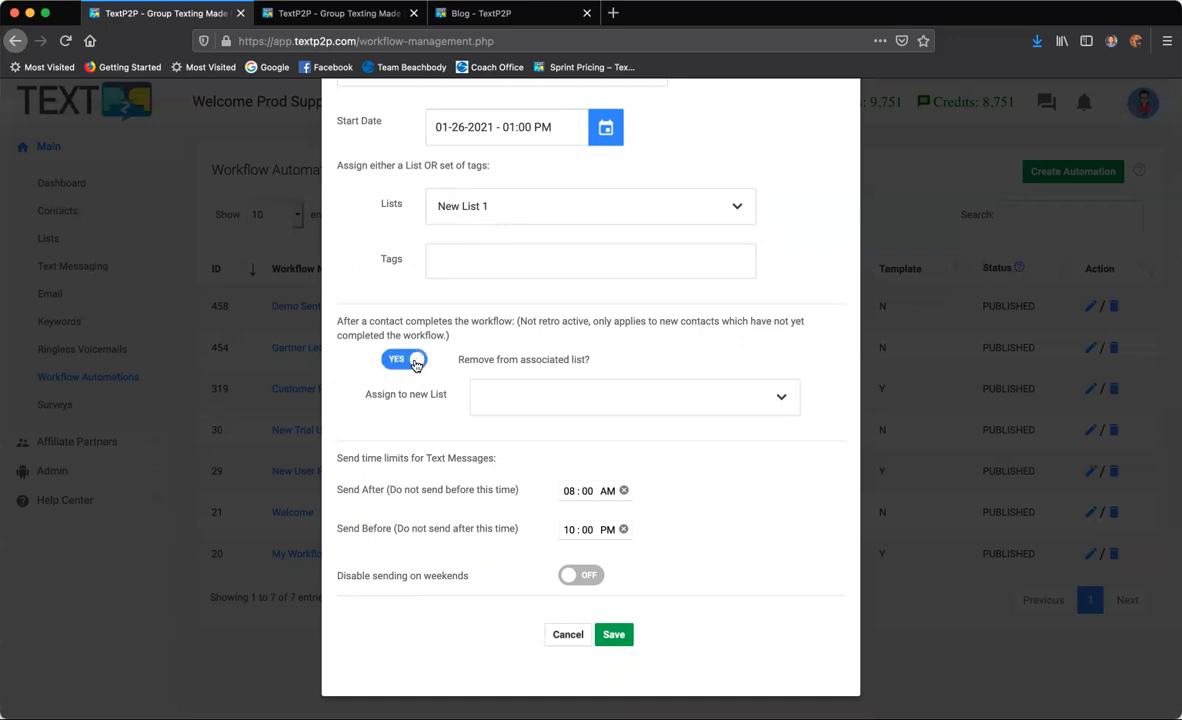
click(511, 402)
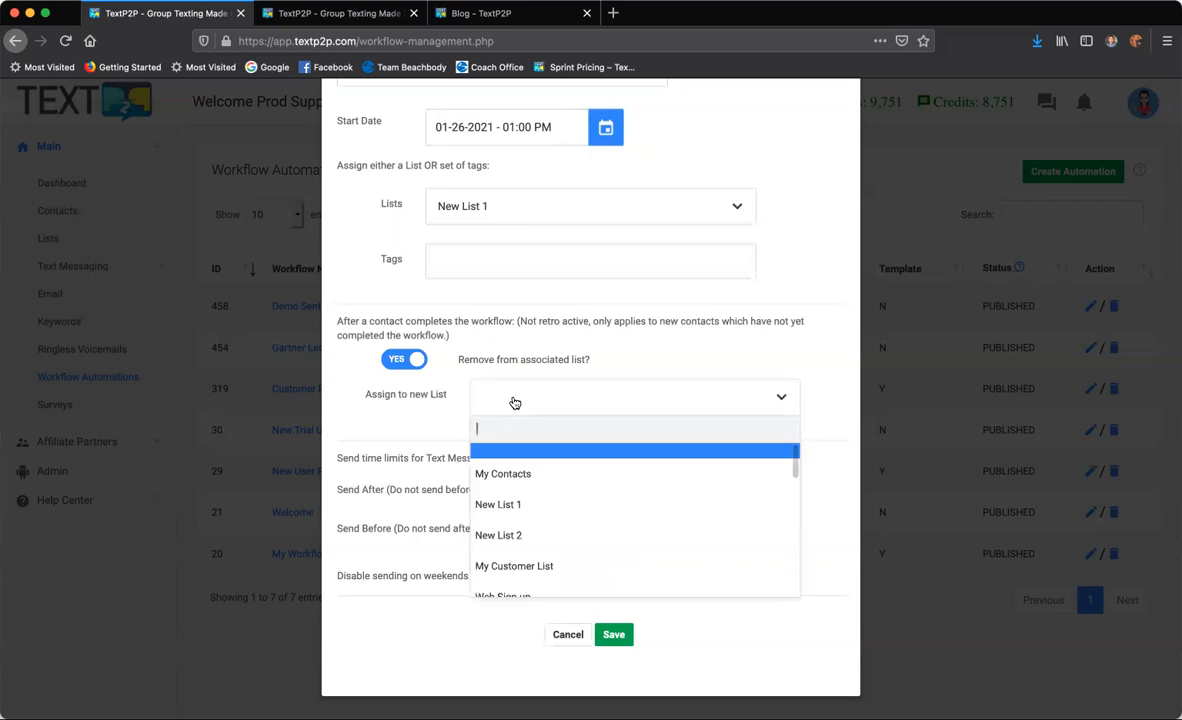
click(516, 538)
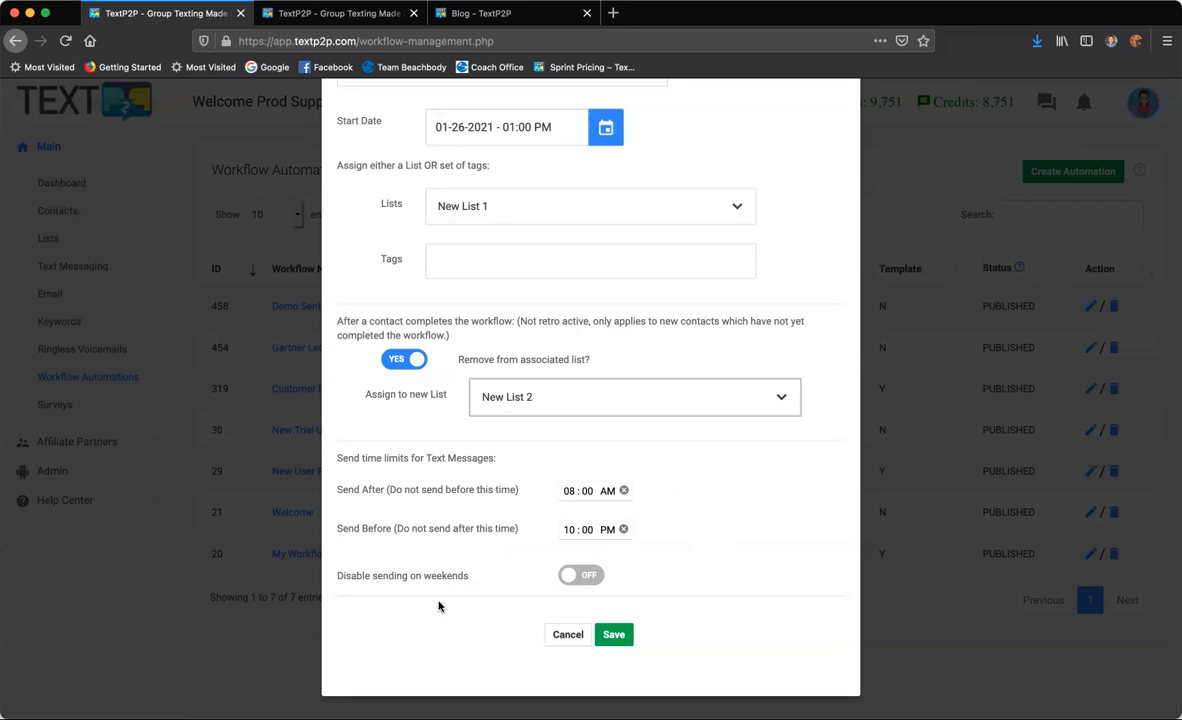
Try the option to disable sending on weekends, switch it back off, and save the automation.
click(567, 582)
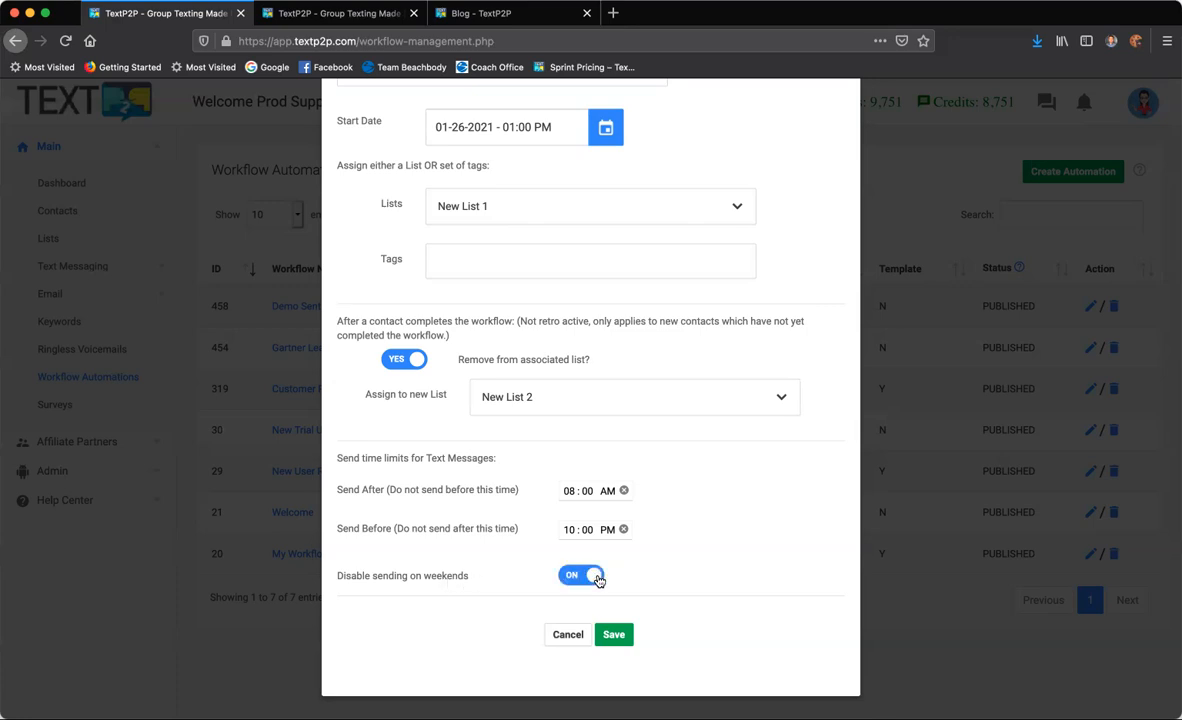
click(567, 582)
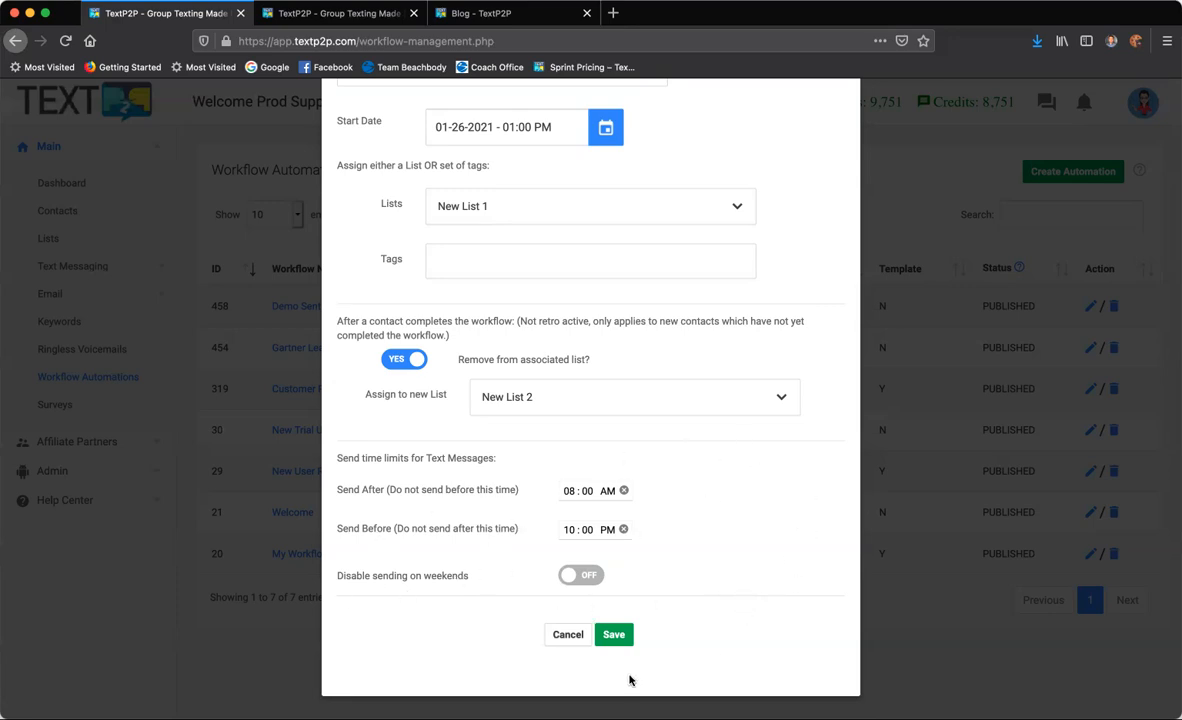
click(616, 638)
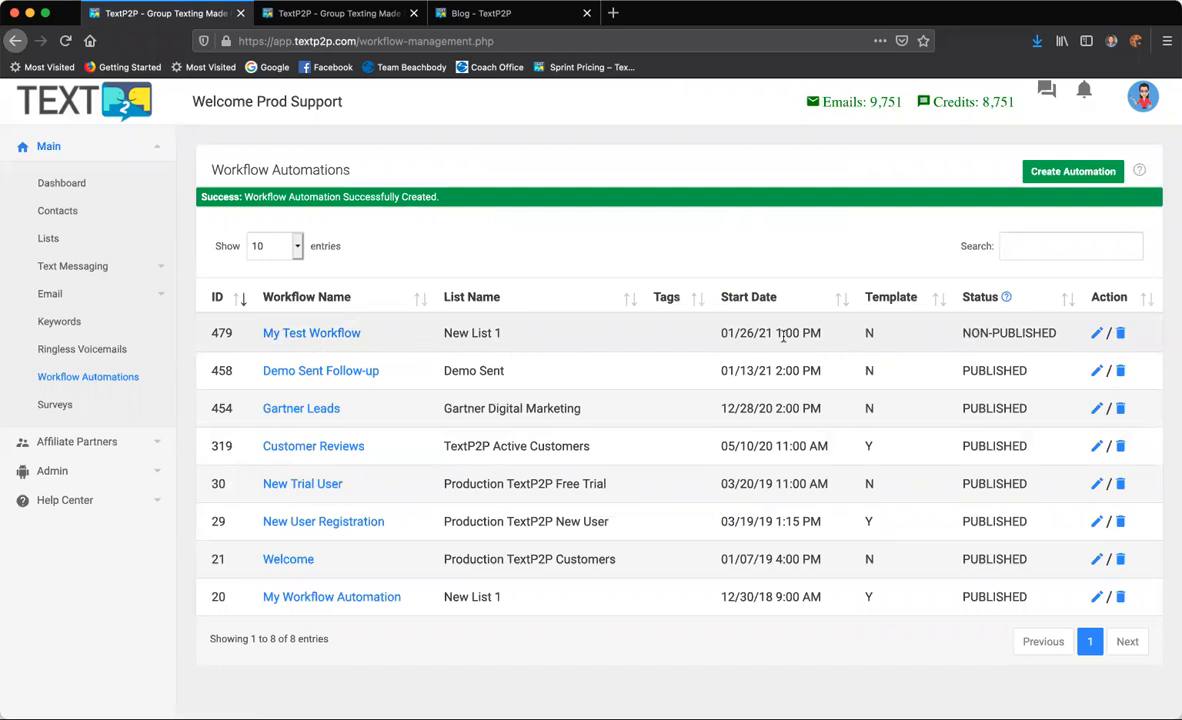
Check the list name and status of My Test Workflow, and review its saved details without changing them.
drag(445, 330, 518, 334)
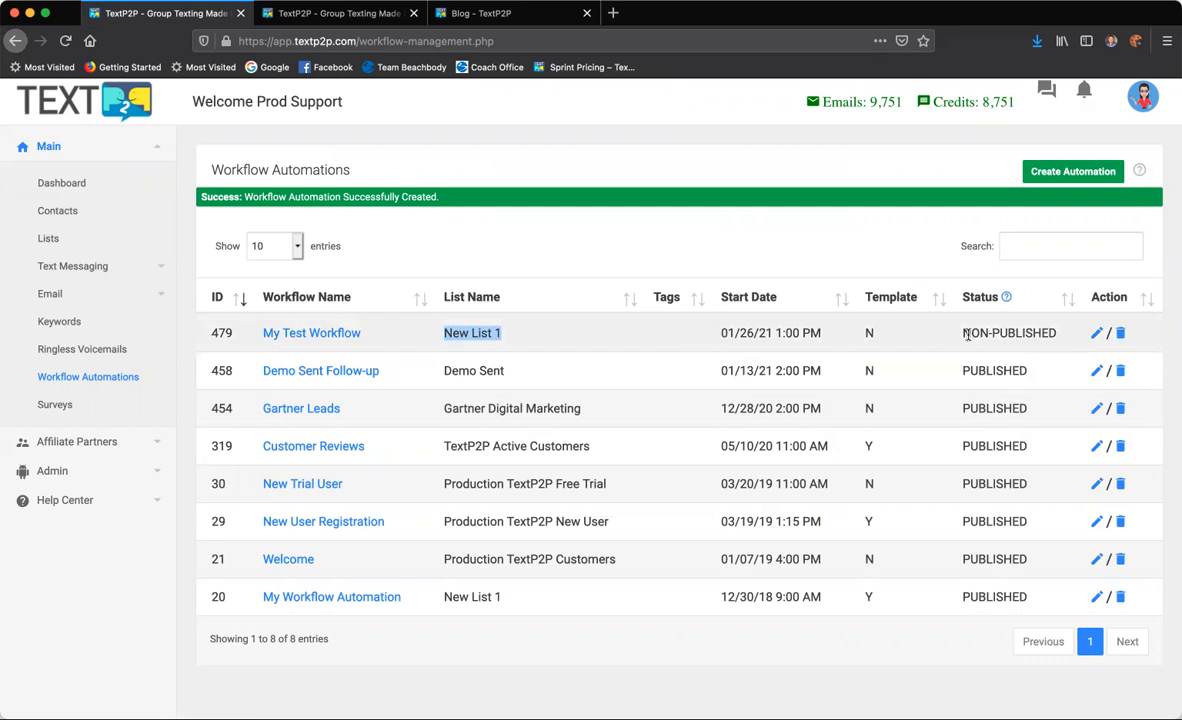
drag(958, 334, 1055, 335)
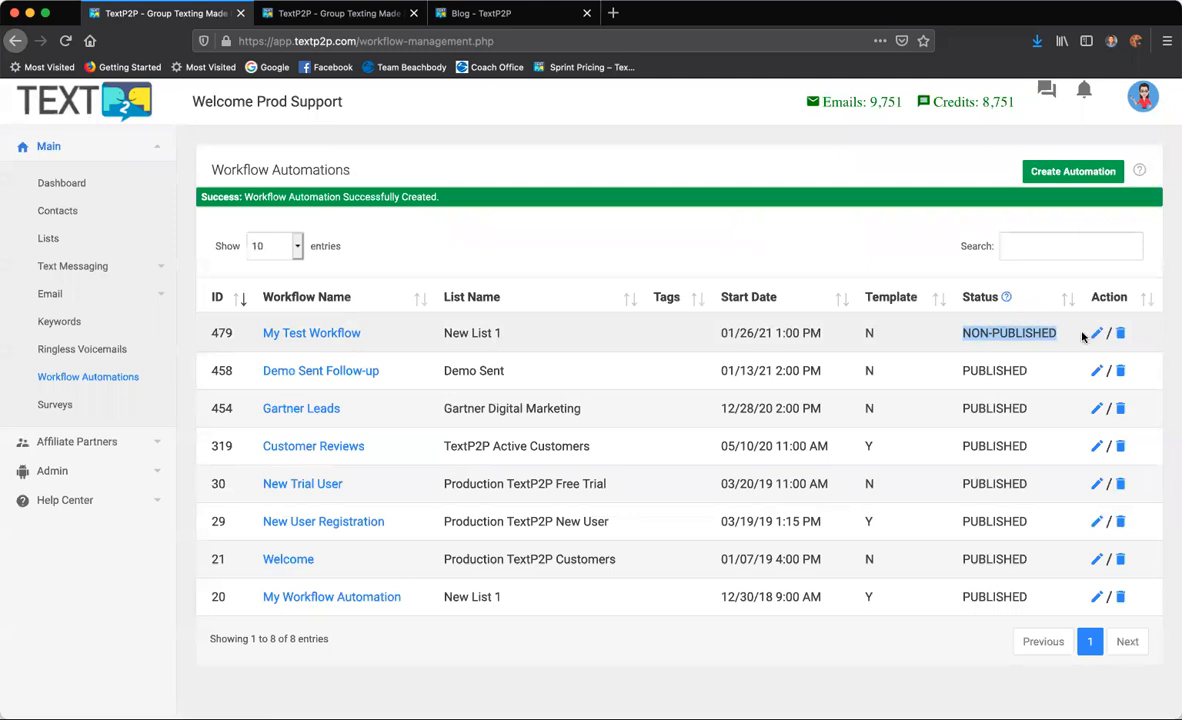
click(1096, 333)
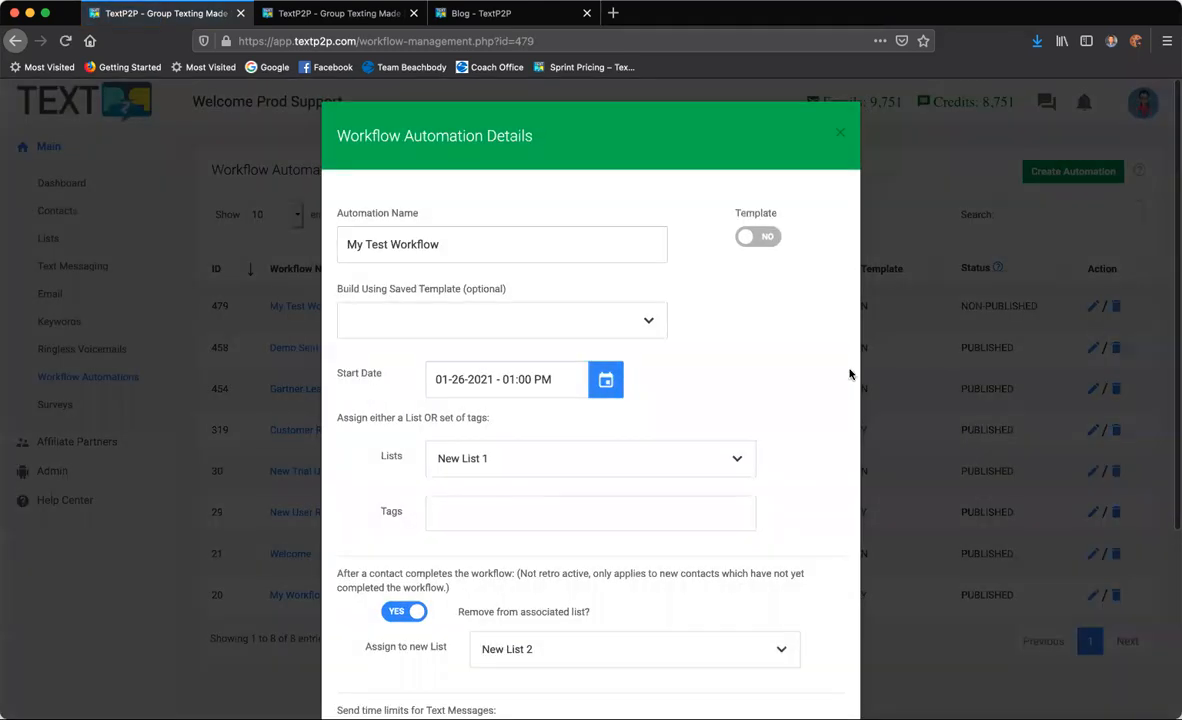
scroll(818, 388, down, 5)
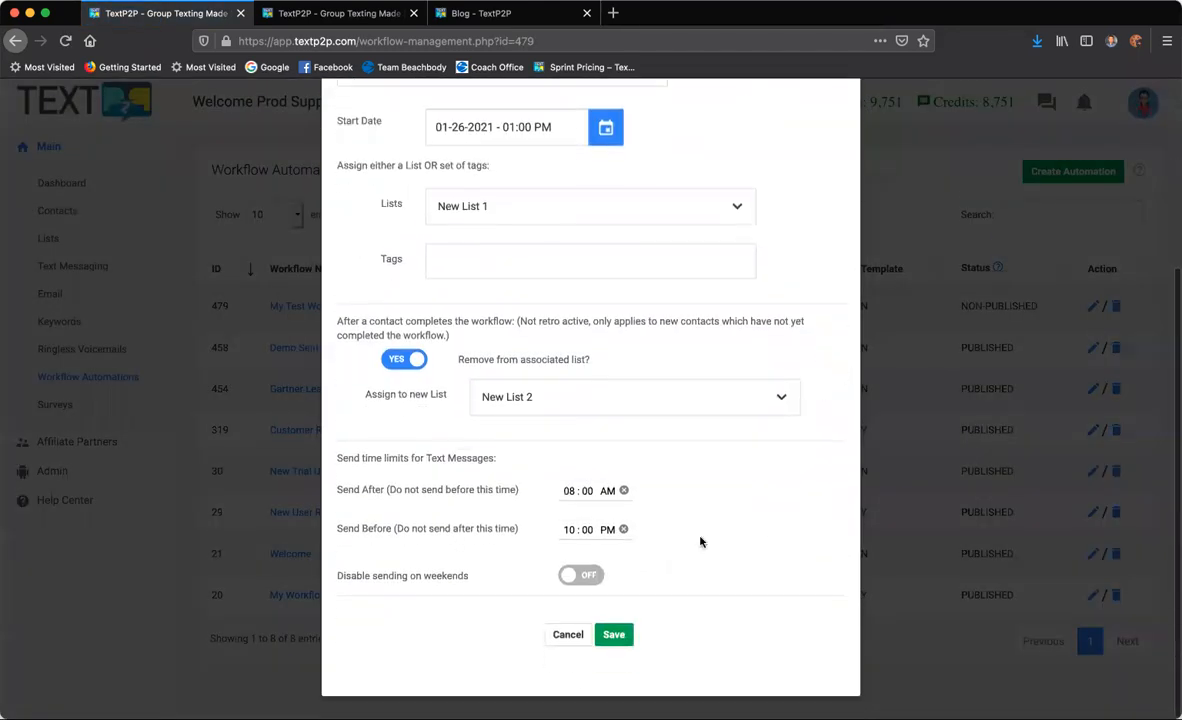
click(568, 636)
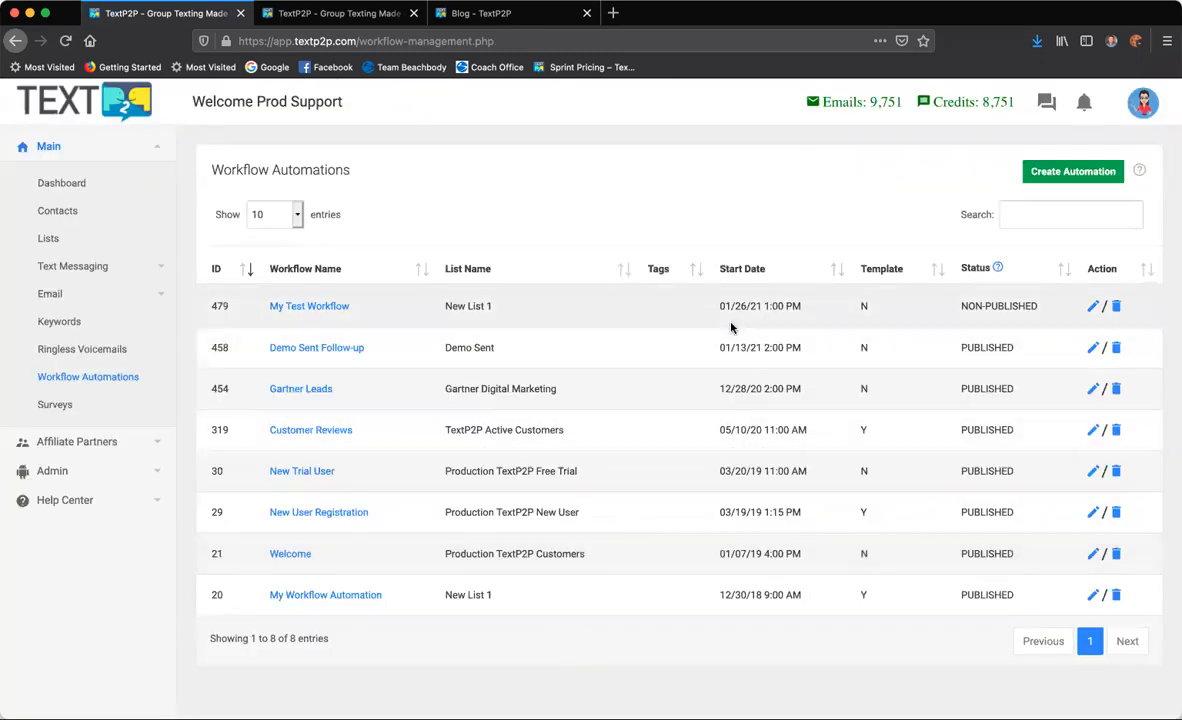
Open the events of My Test Workflow and start a new text event titled Text 1.
click(331, 311)
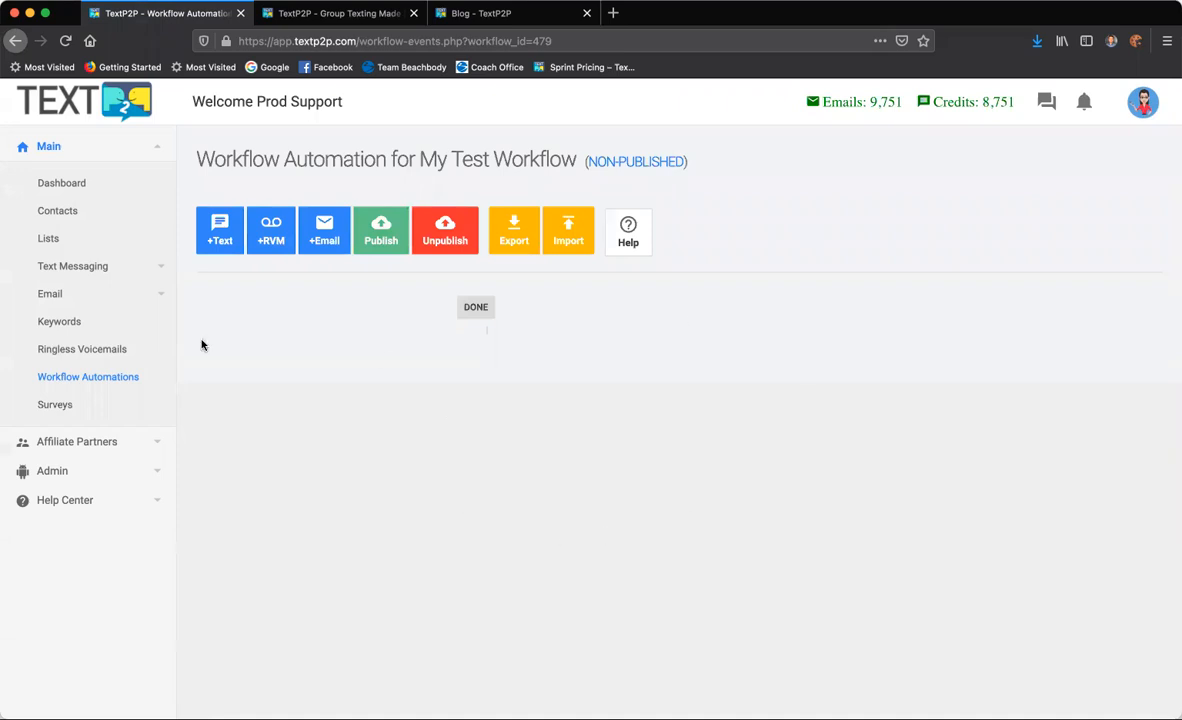
click(221, 236)
click(491, 247)
text(Text 1)
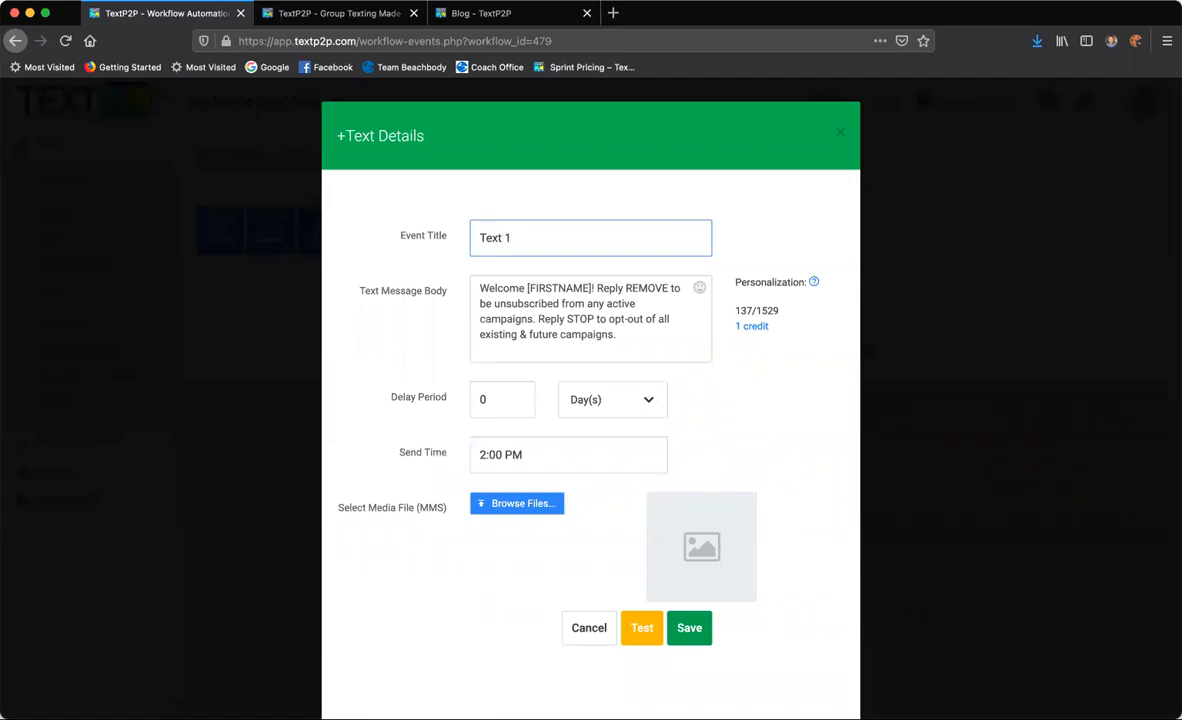
Examine the default message body of Text 1: the [FIRSTNAME] personalization tag and the REMOVE and STOP opt-out instructions.
click(497, 289)
drag(497, 289, 596, 290)
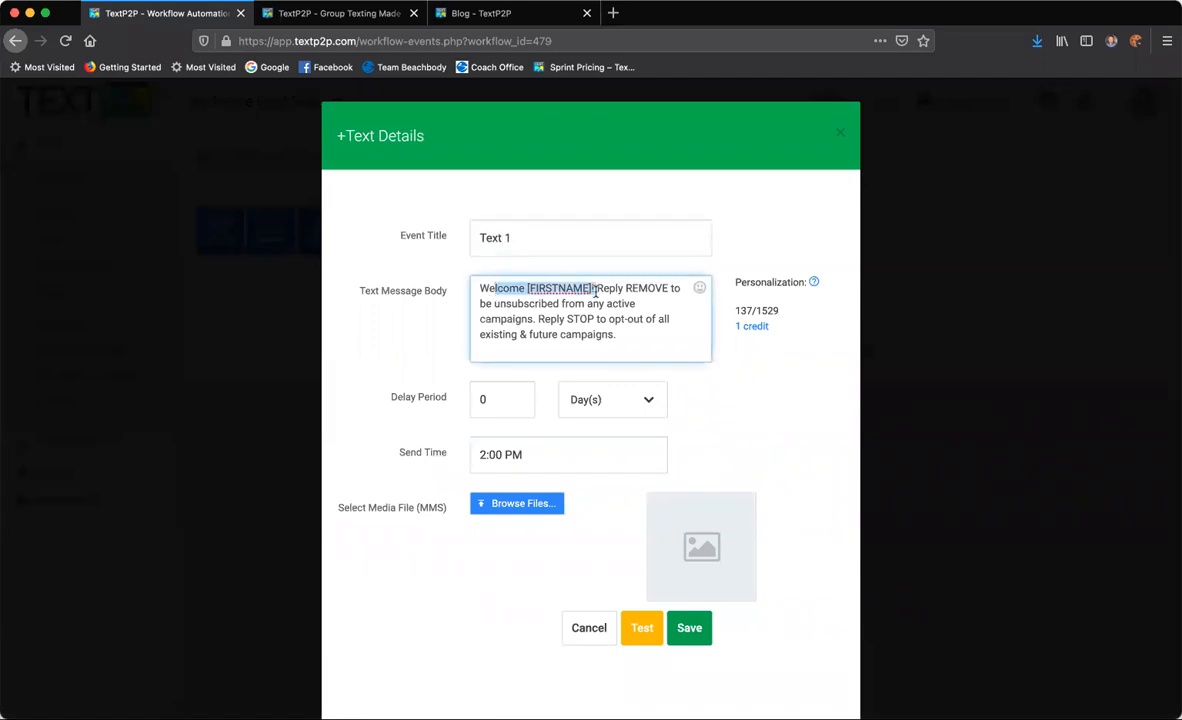
double_click(562, 288)
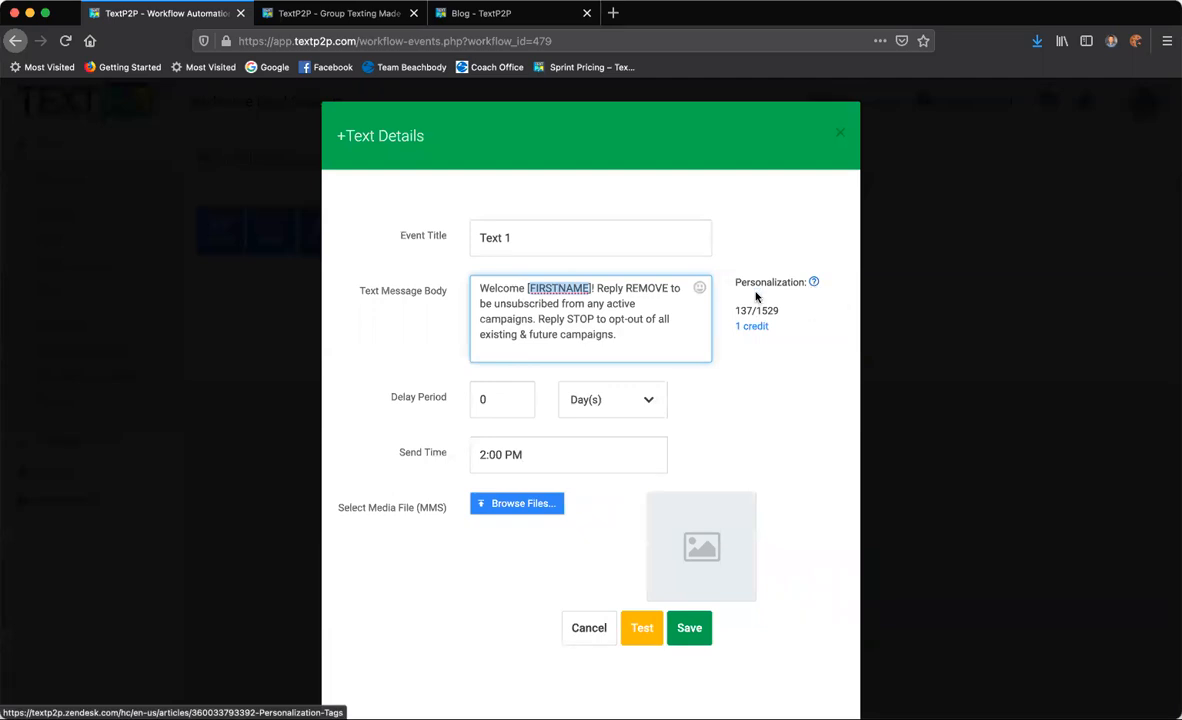
click(527, 288)
drag(527, 288, 598, 289)
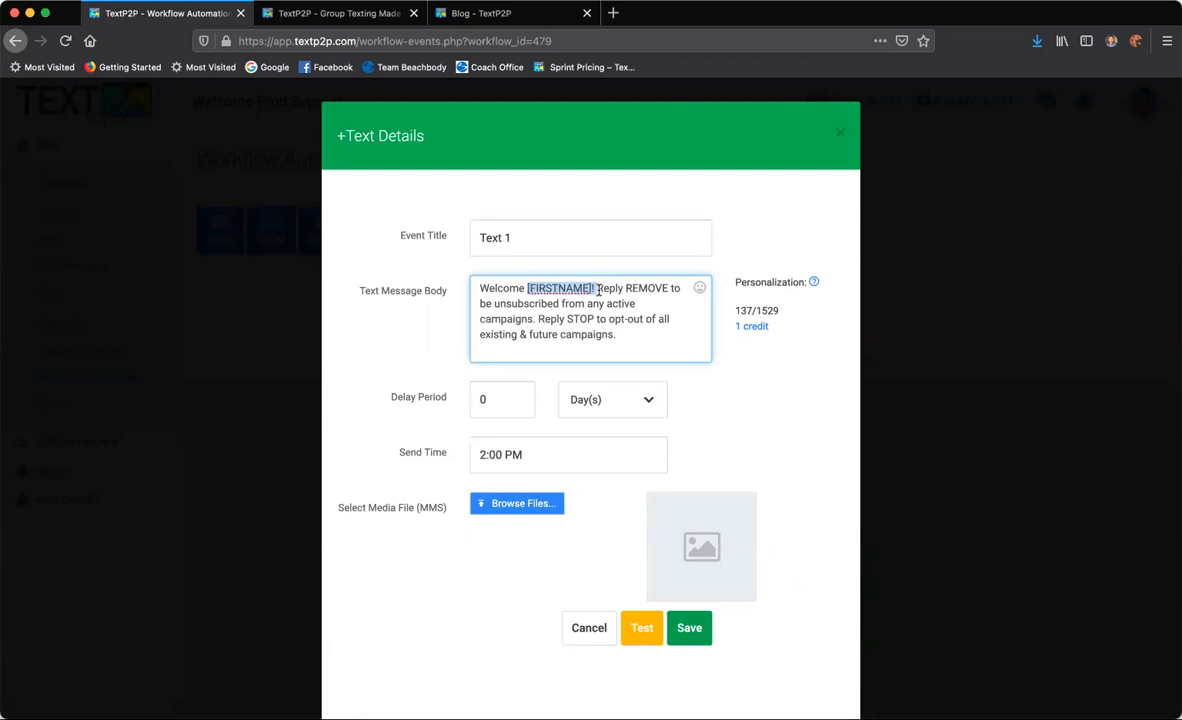
click(610, 317)
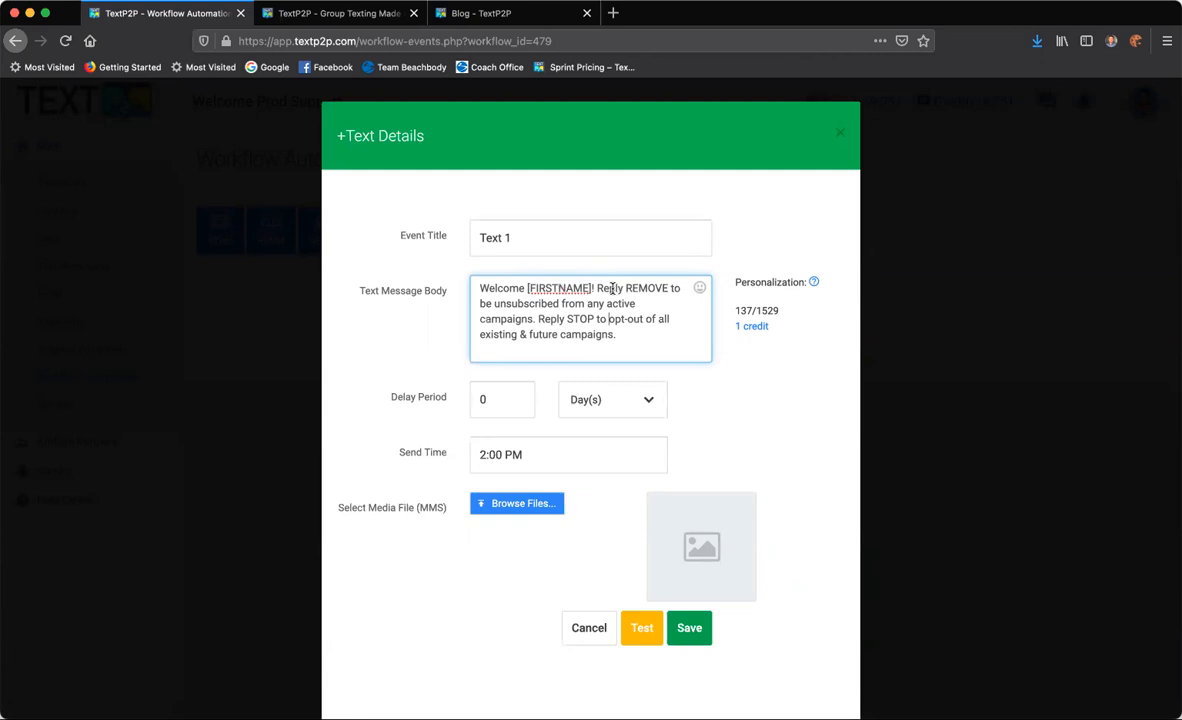
drag(599, 289, 673, 301)
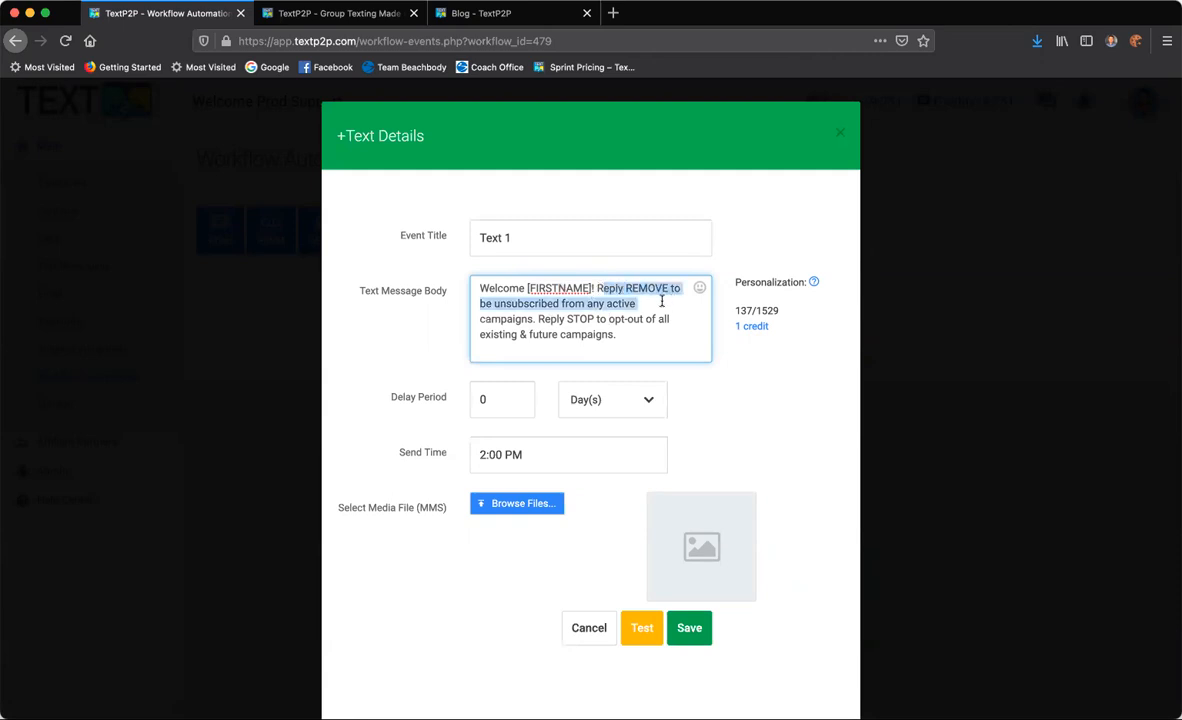
click(650, 300)
drag(612, 338, 660, 296)
click(598, 288)
drag(567, 319, 593, 322)
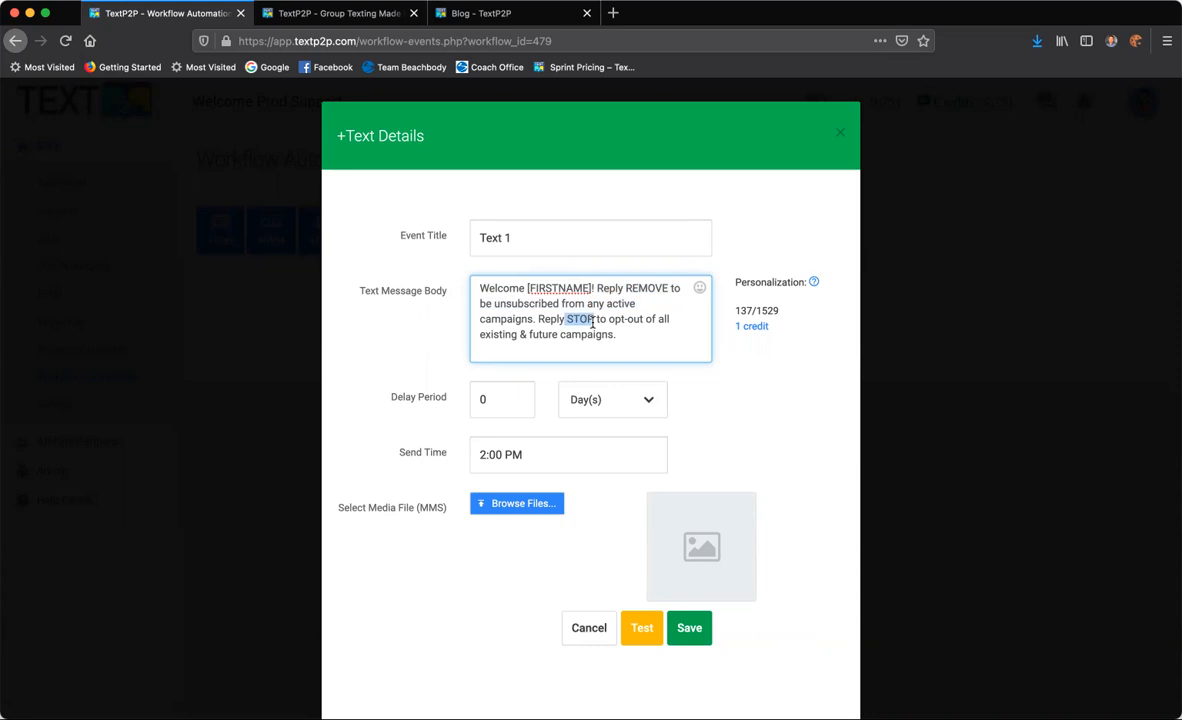
double_click(655, 289)
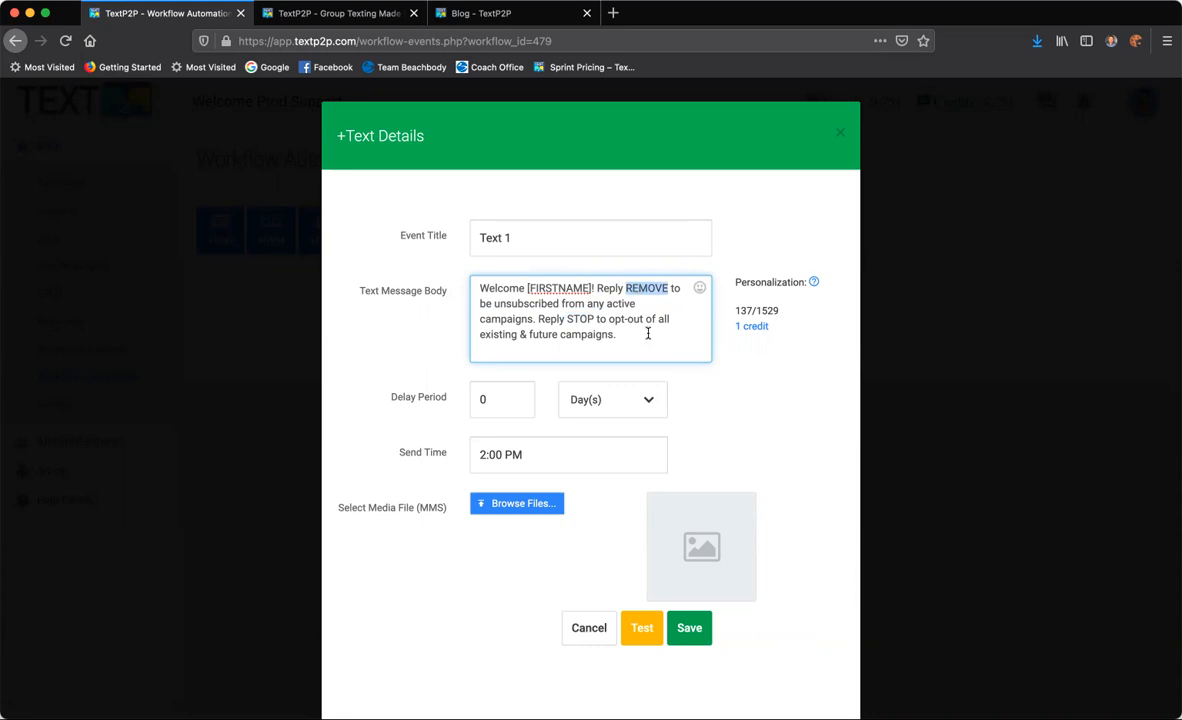
Review the delay period units offered for Text 1, and set its send time to 12:00 PM.
click(507, 400)
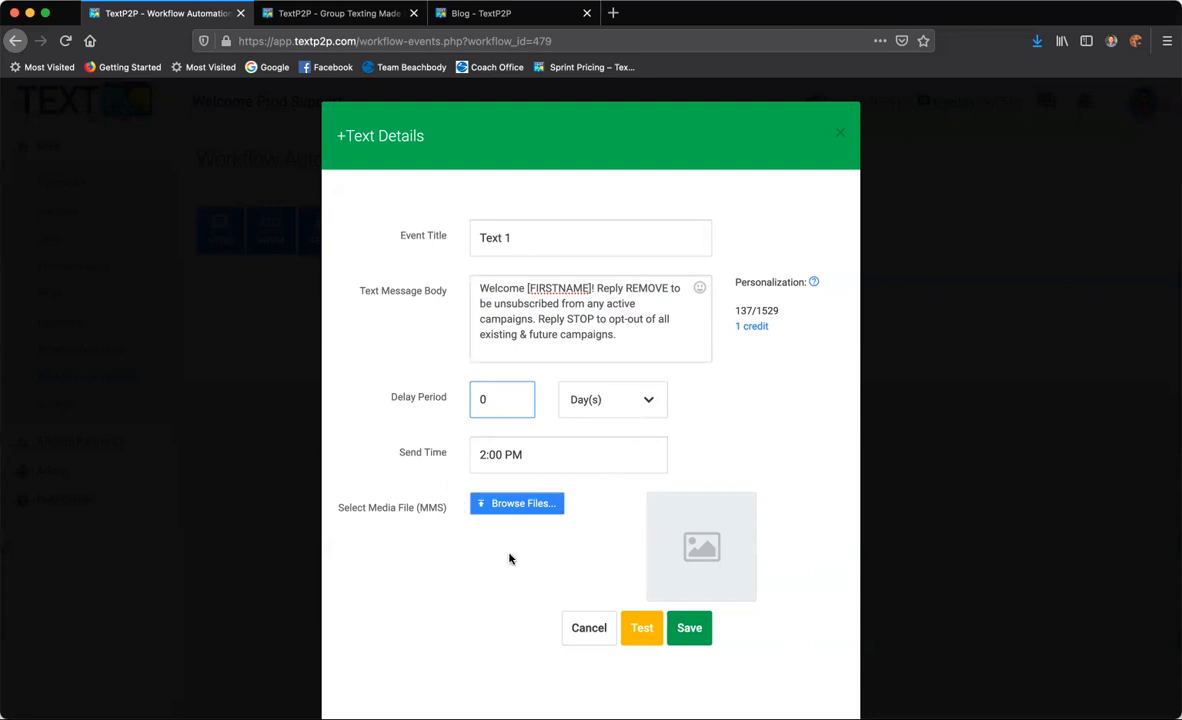
drag(490, 401, 472, 400)
click(628, 401)
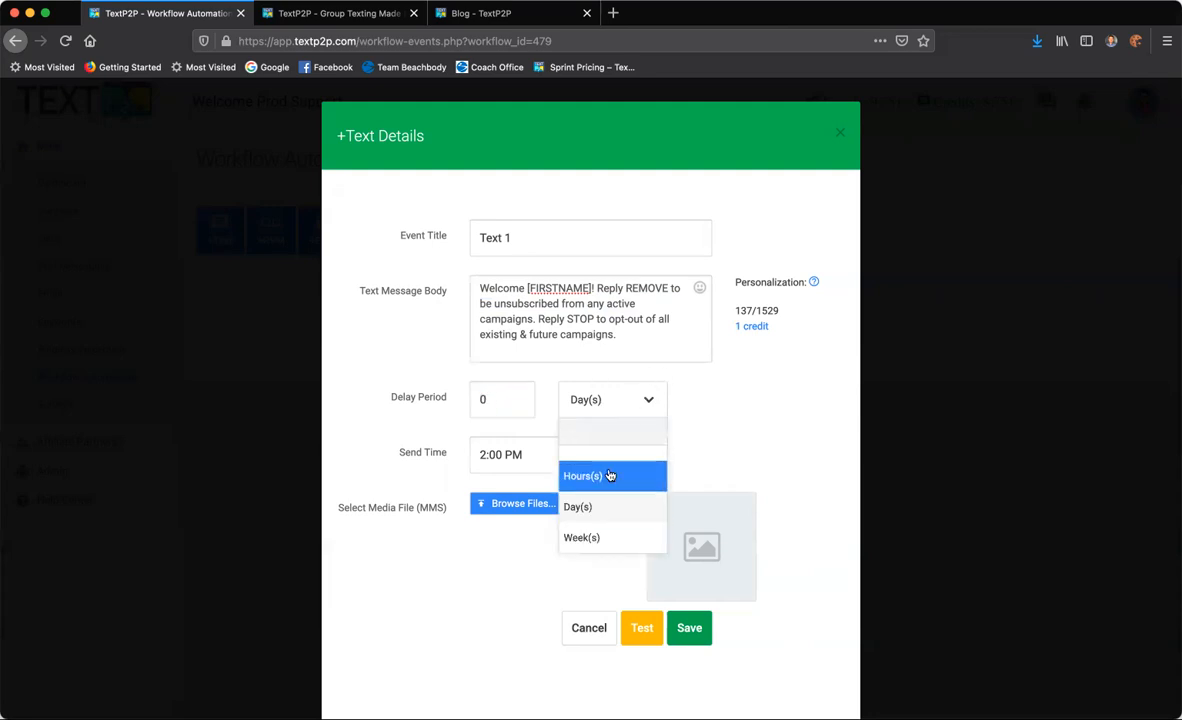
click(793, 425)
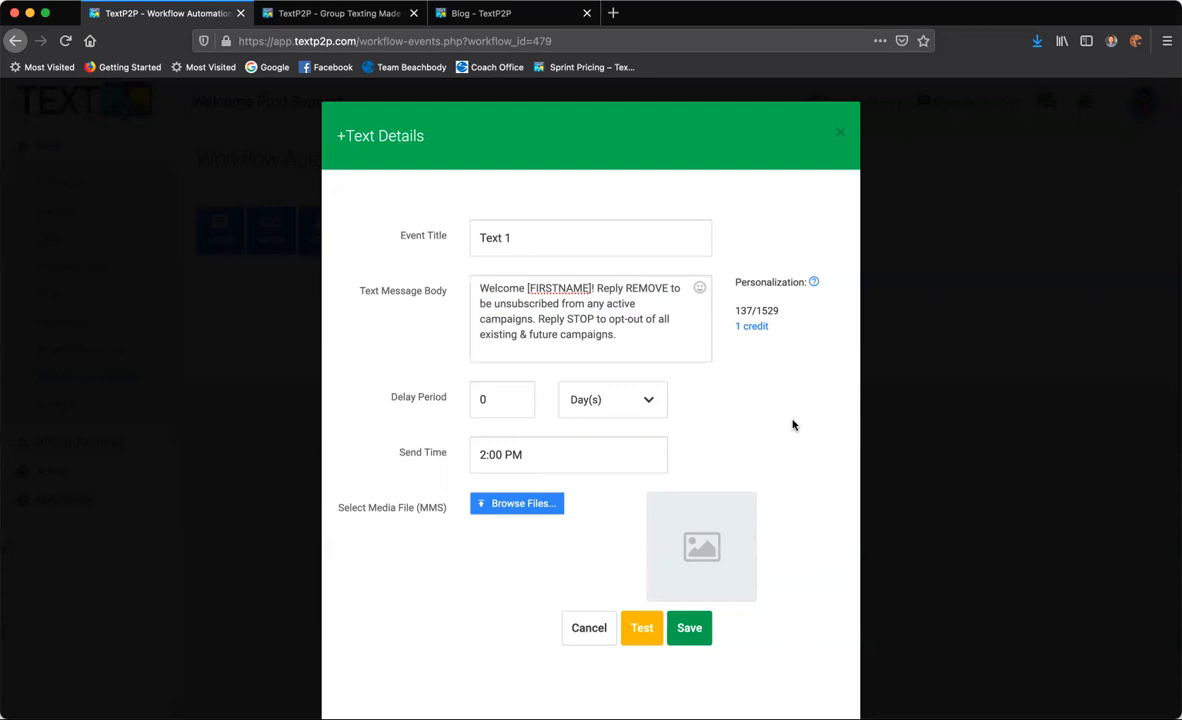
click(470, 455)
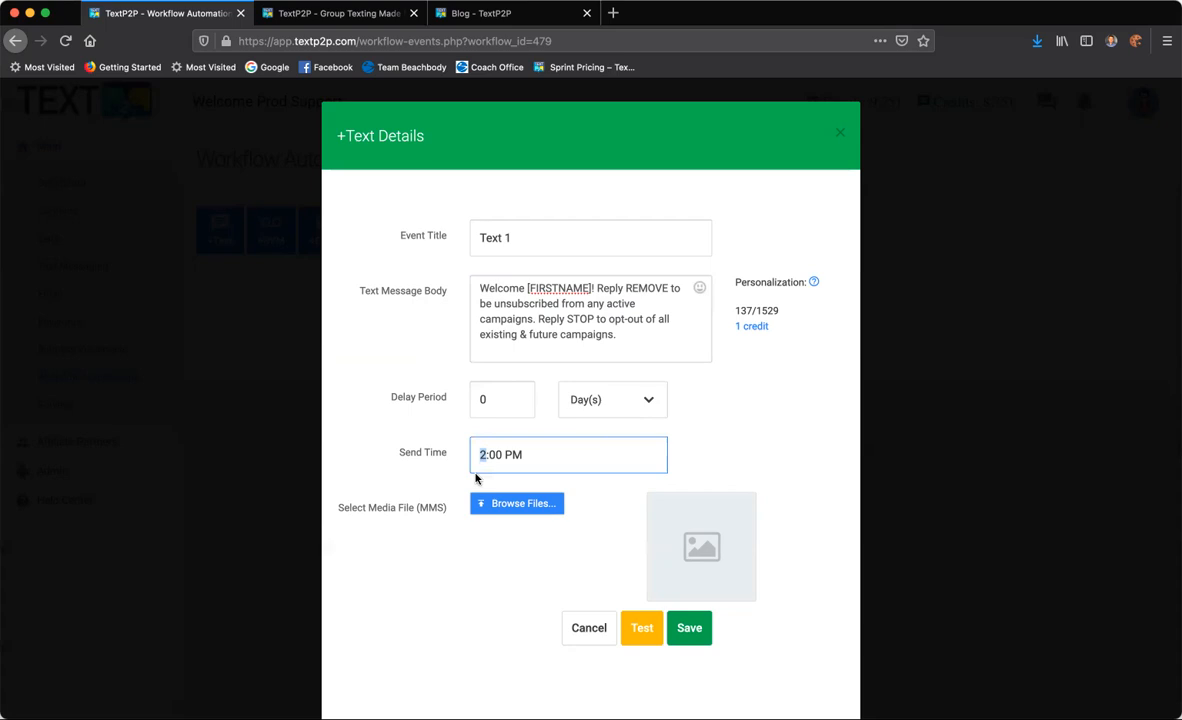
text(12)
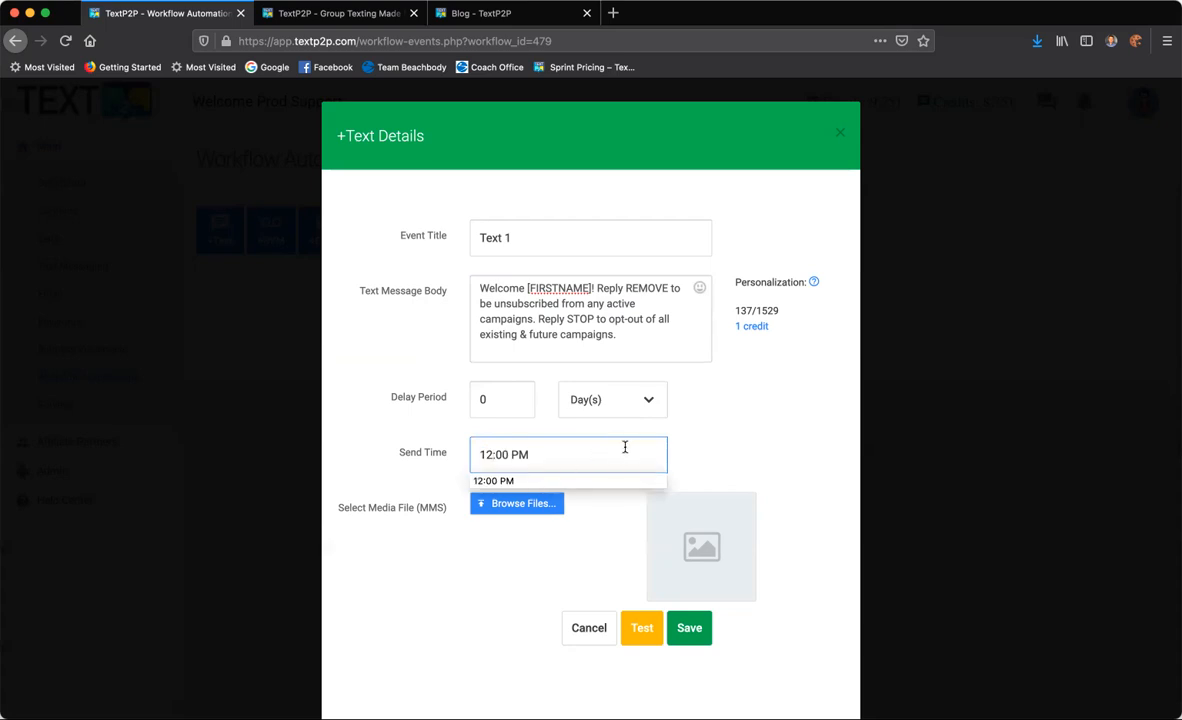
double_click(487, 454)
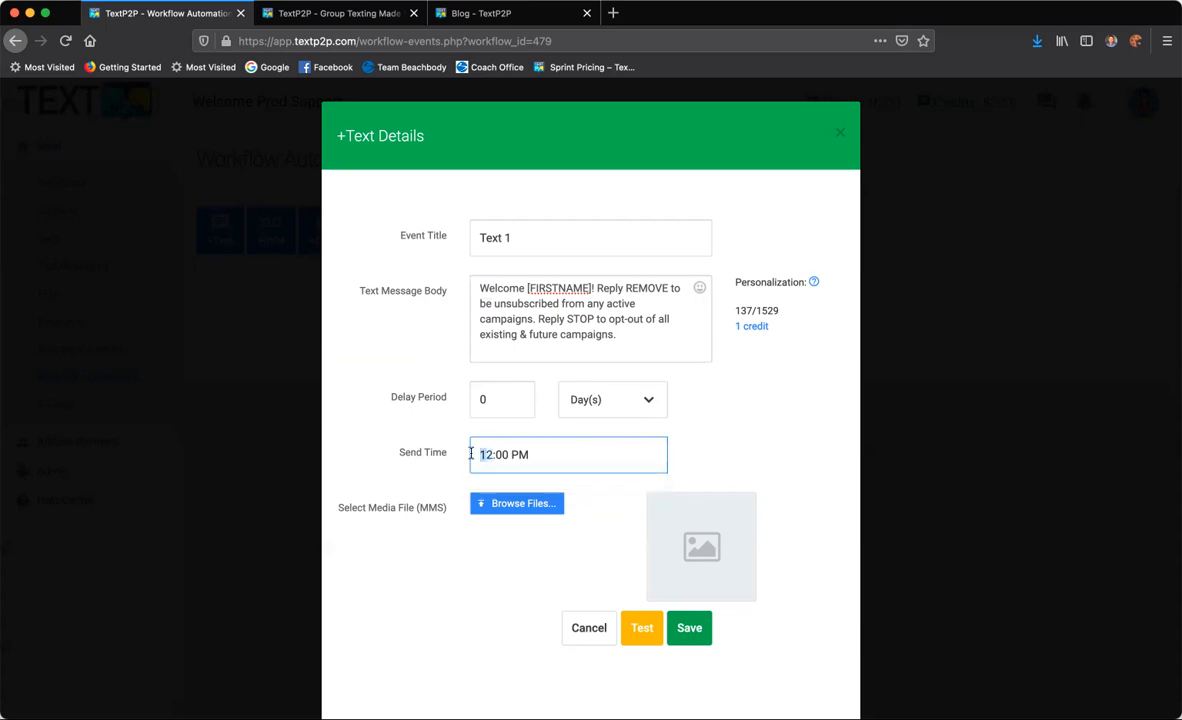
click(755, 457)
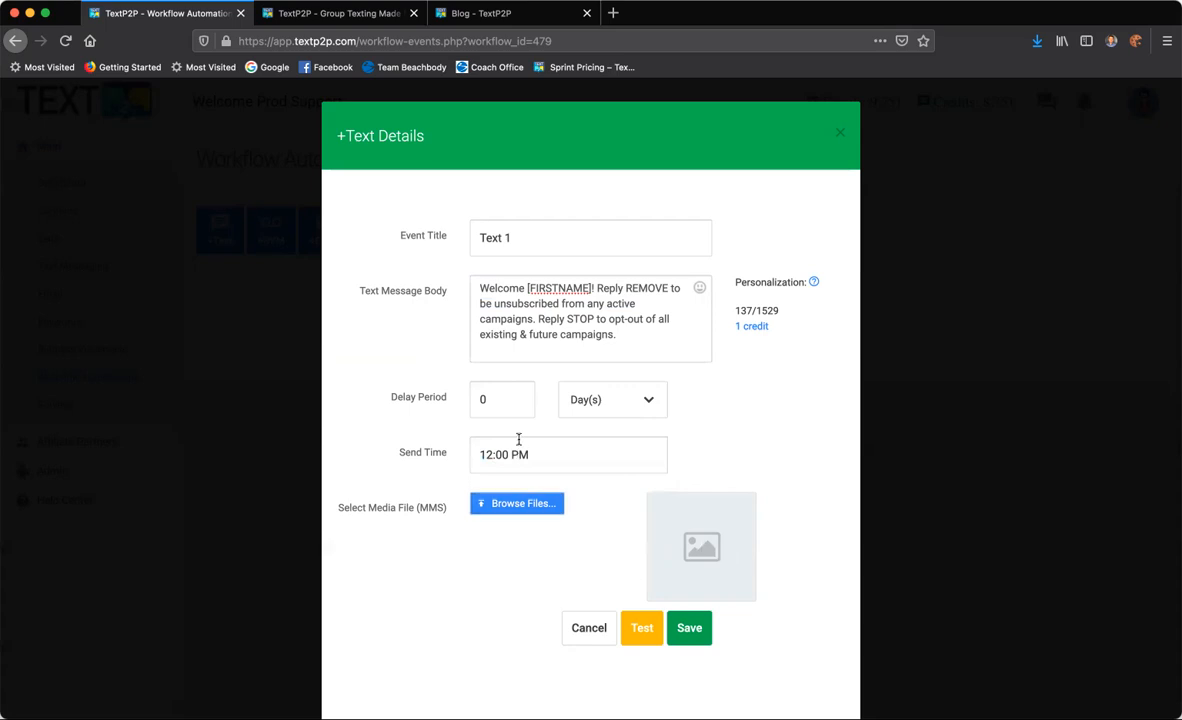
Set the delay period of Text 1 to 1 day and save the event.
drag(499, 399, 468, 400)
text(1)
click(689, 628)
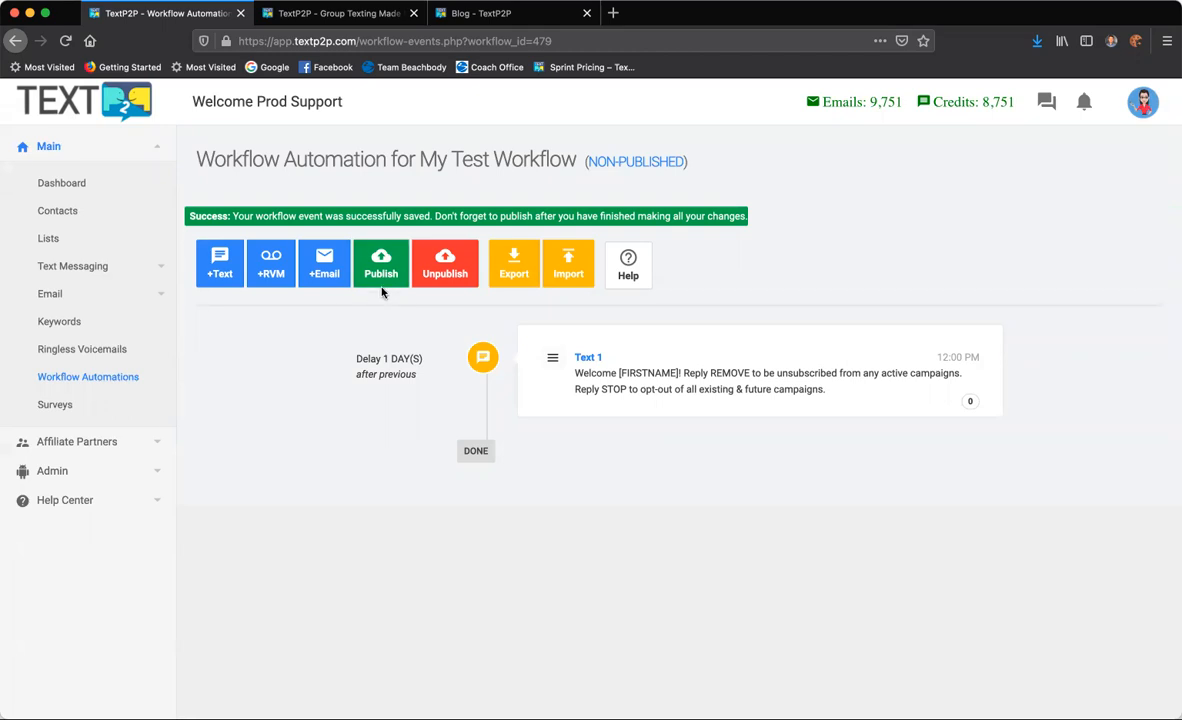
Start a ringless voicemail event titled RVM 1 and retrieve its audio recording.
click(272, 270)
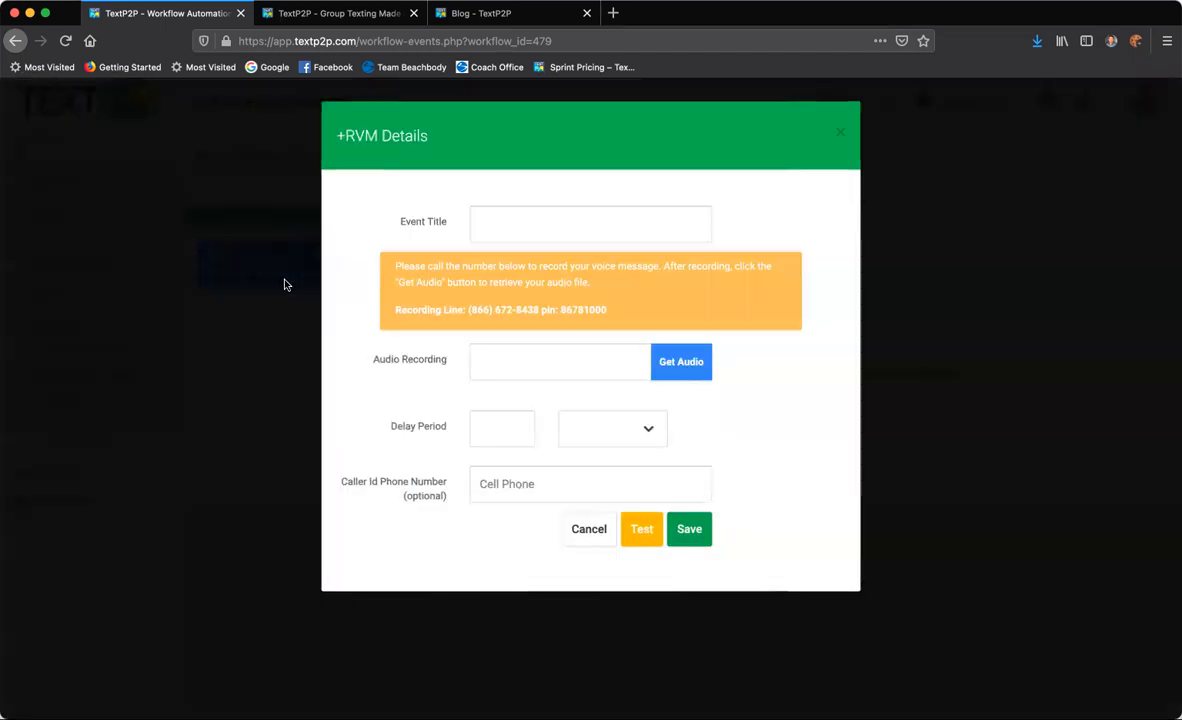
click(524, 222)
text(RVM 1)
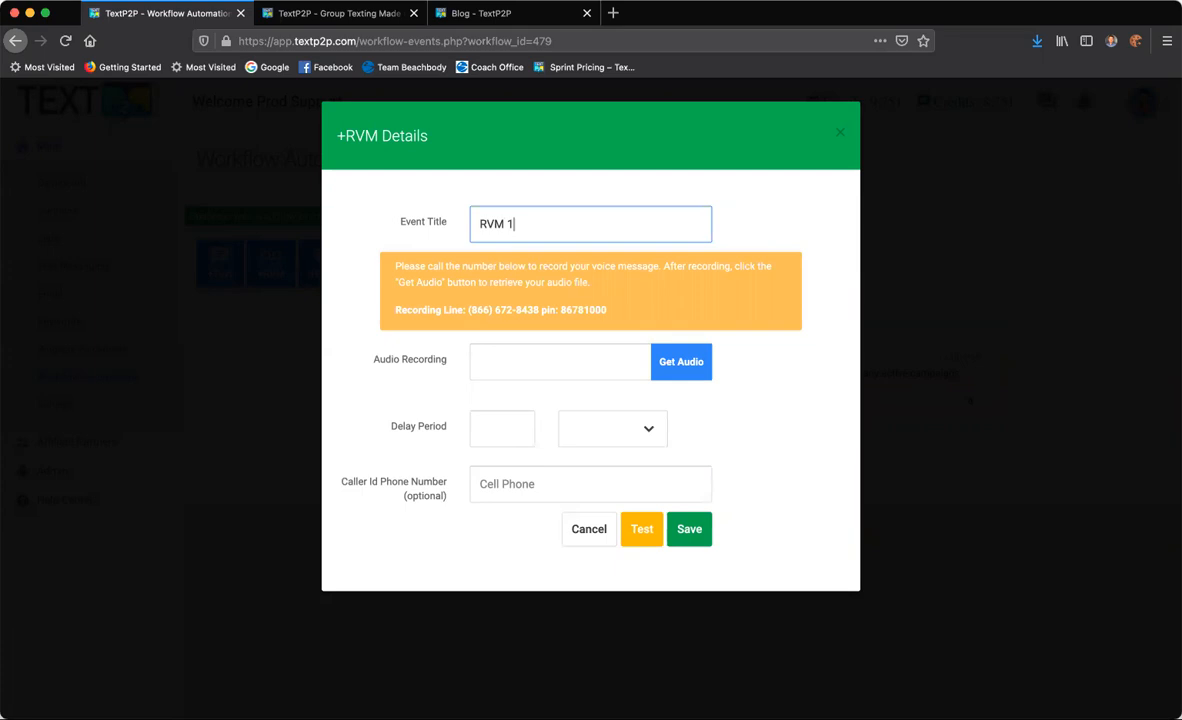
drag(453, 309, 608, 310)
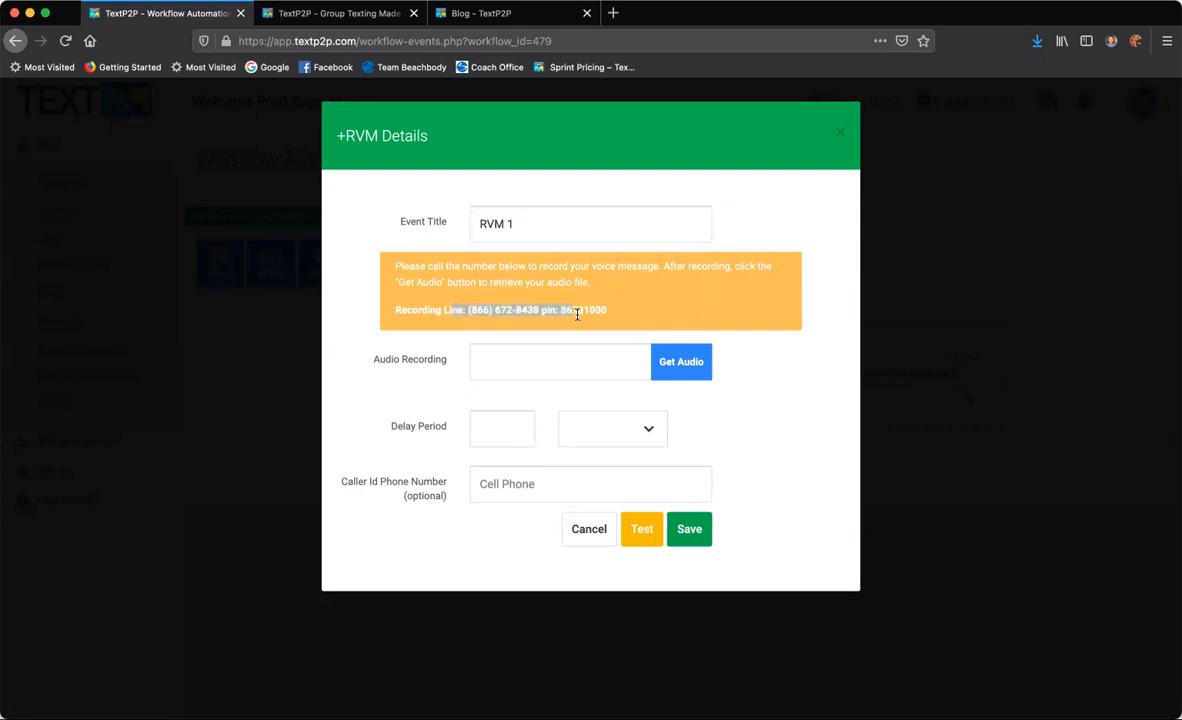
click(588, 311)
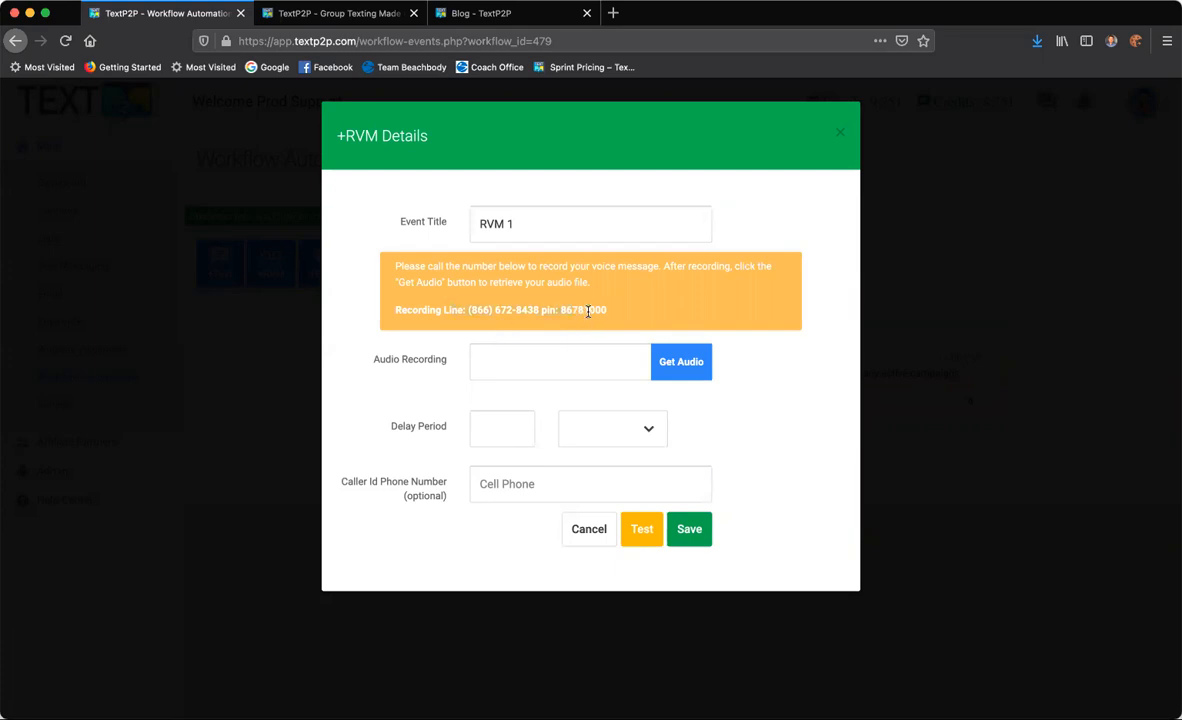
click(690, 367)
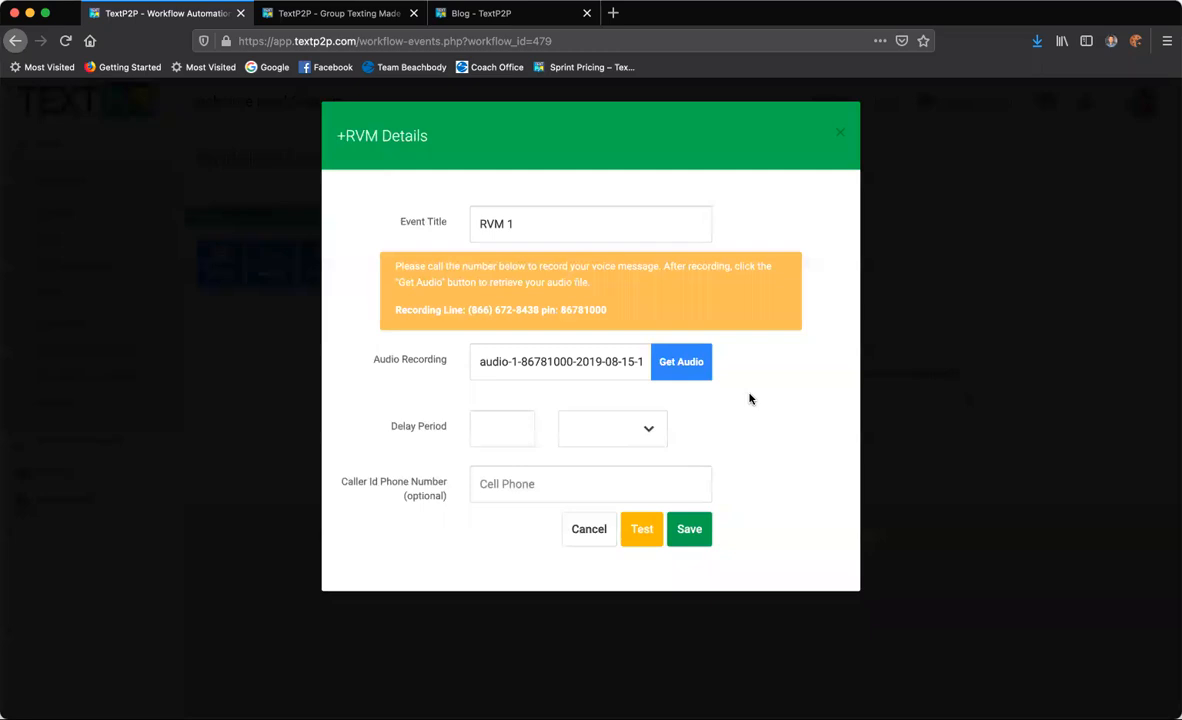
Save RVM 1 with a delay period of 3 days, and check the delays of both workflow events.
click(514, 429)
text(1)
click(601, 429)
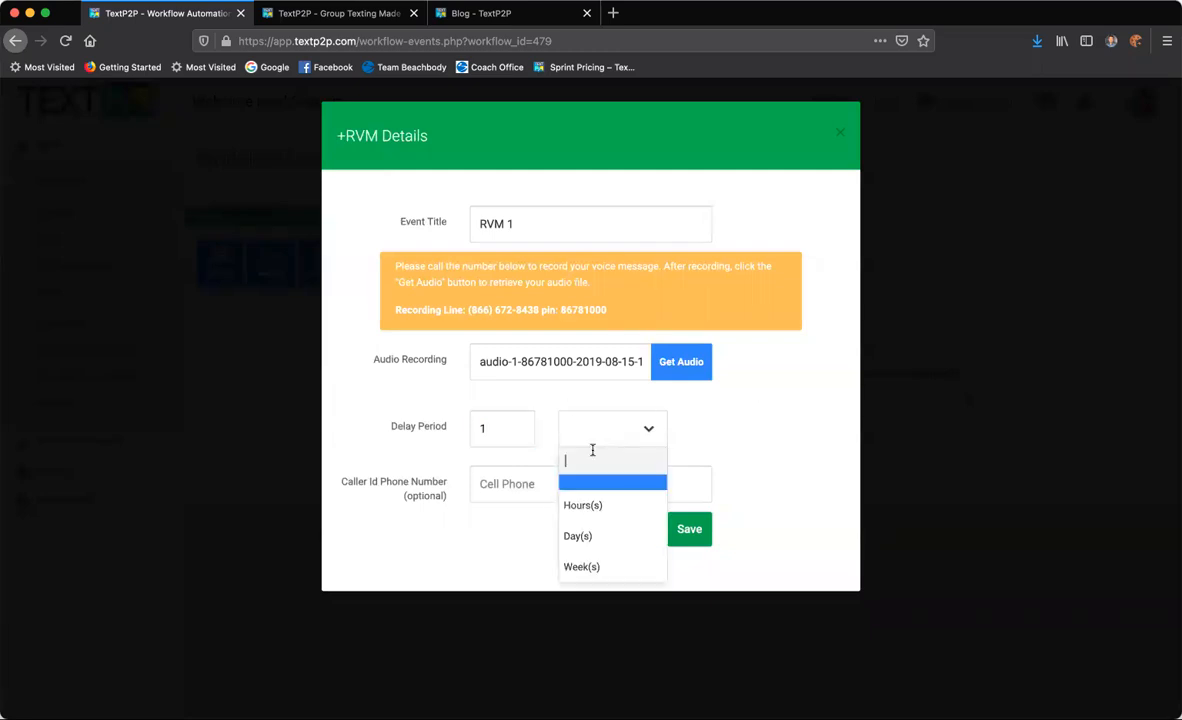
click(585, 547)
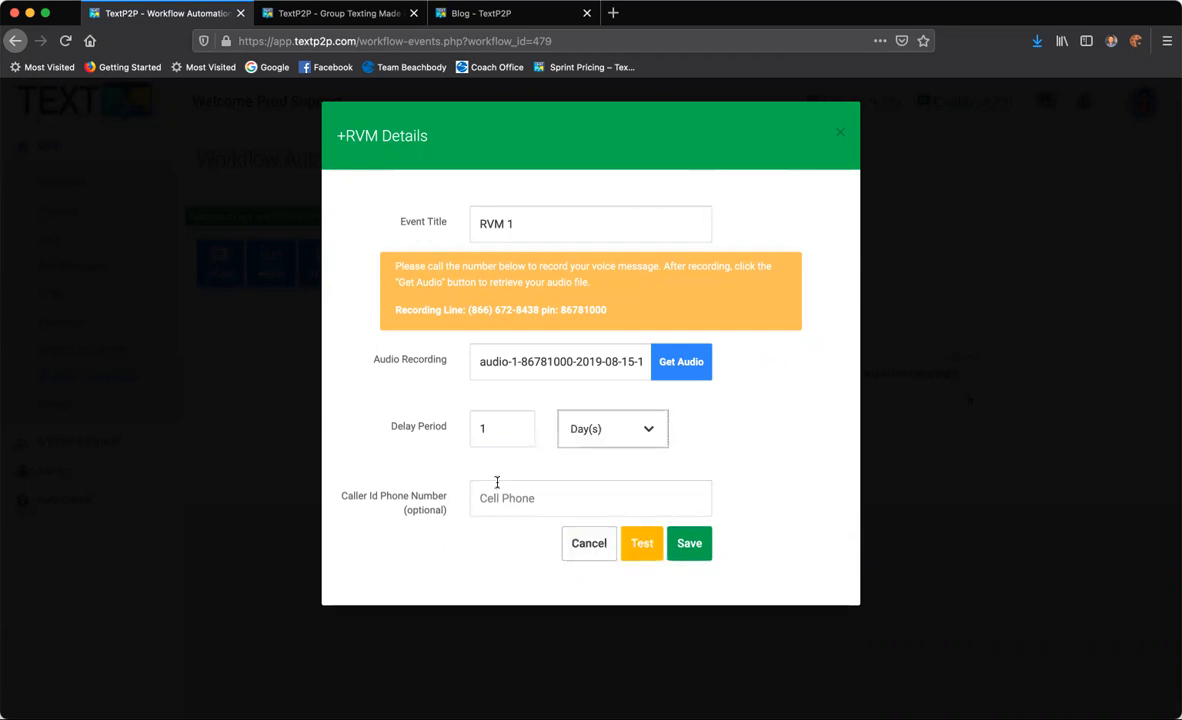
drag(509, 428, 454, 428)
text(3)
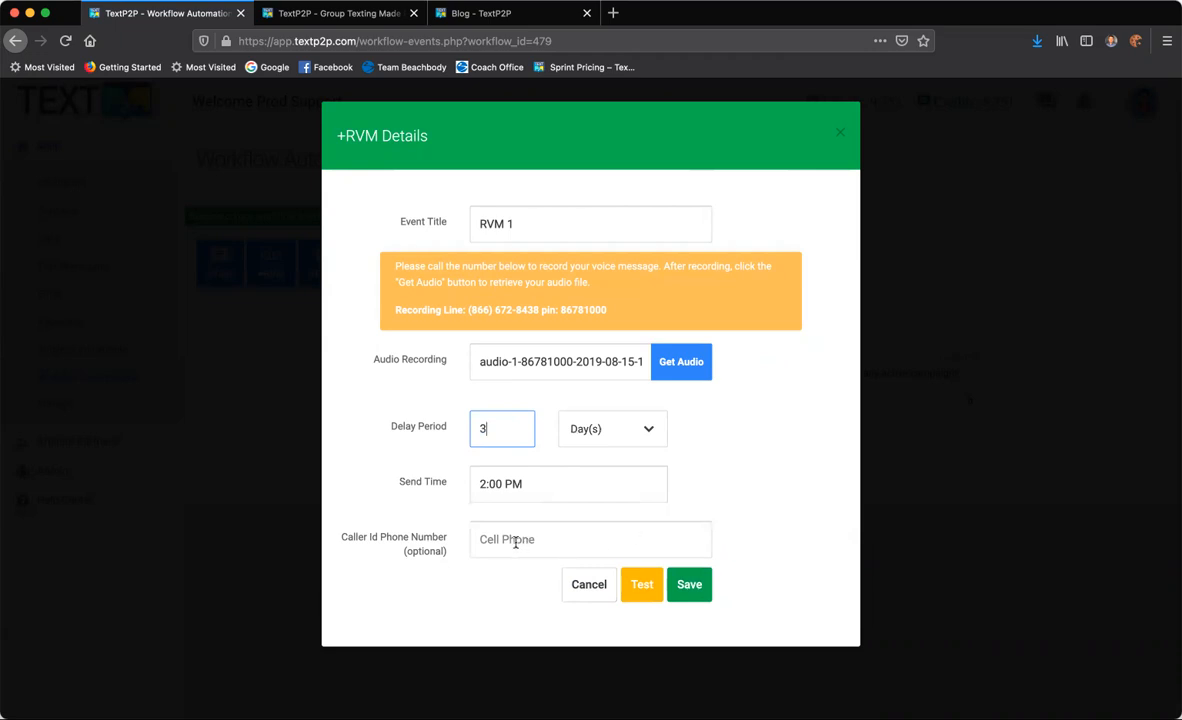
click(450, 588)
click(701, 590)
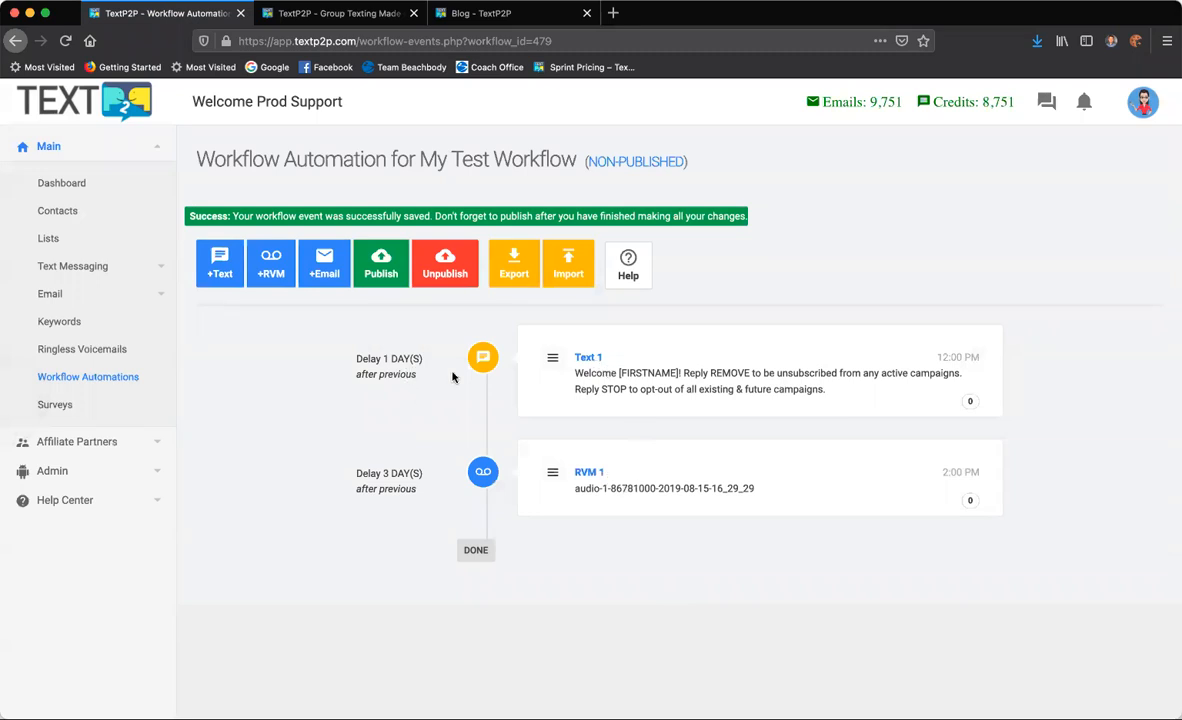
drag(353, 367, 383, 358)
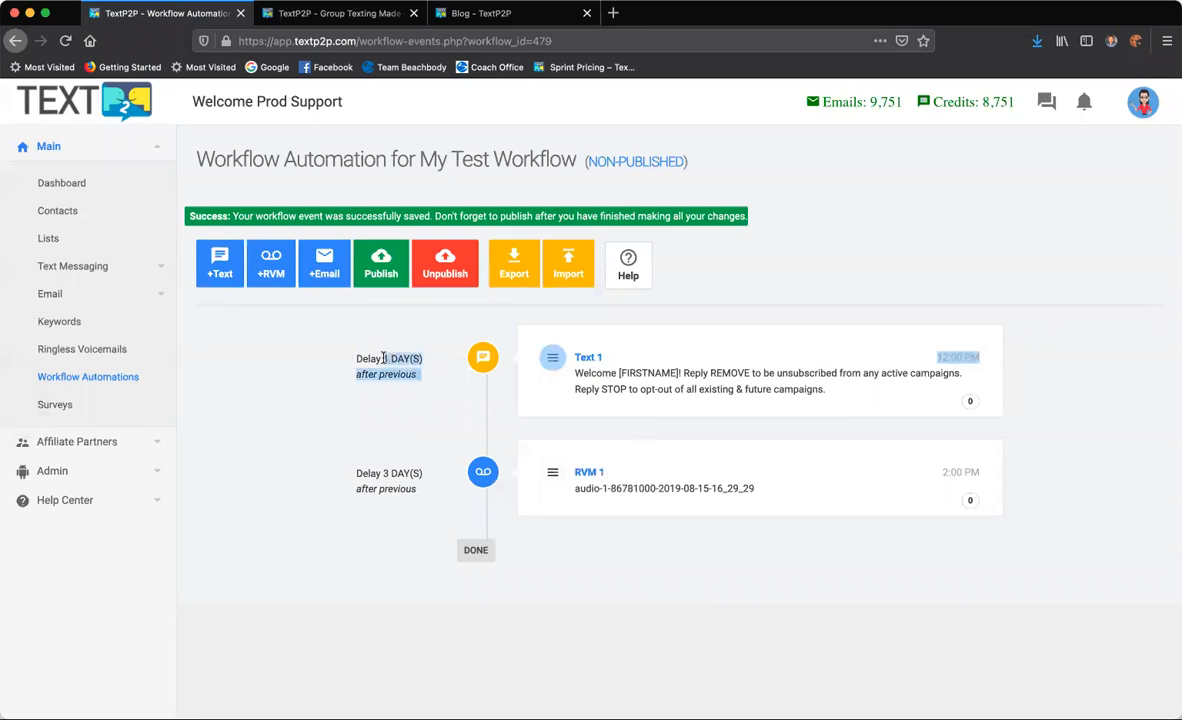
click(375, 474)
drag(375, 474, 416, 490)
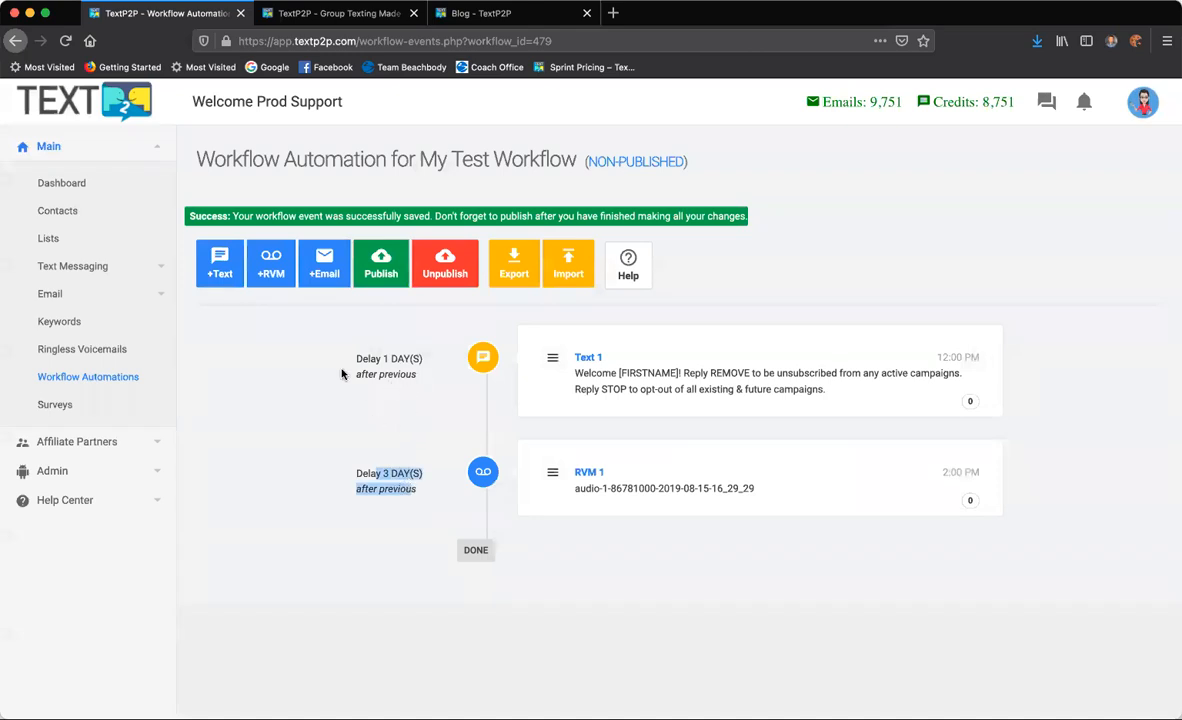
Start an email event titled Email 1 with the subject "[FIRSTNAME], This is a test".
click(330, 262)
click(417, 240)
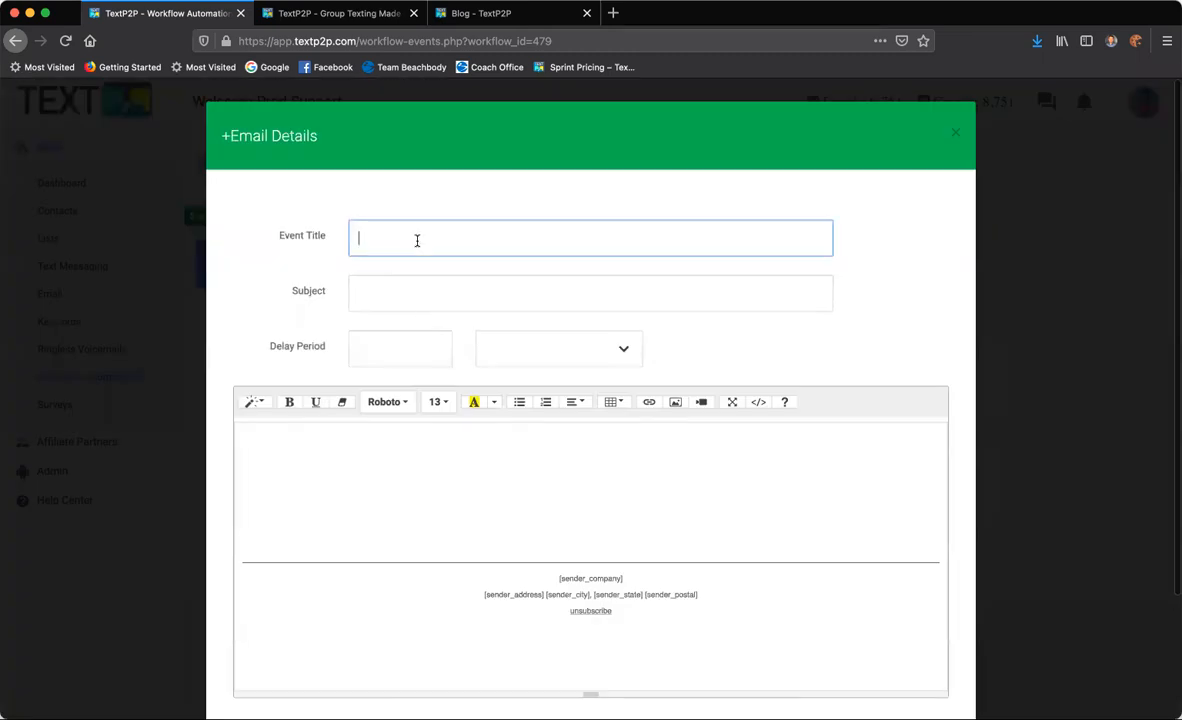
text(Email 1)
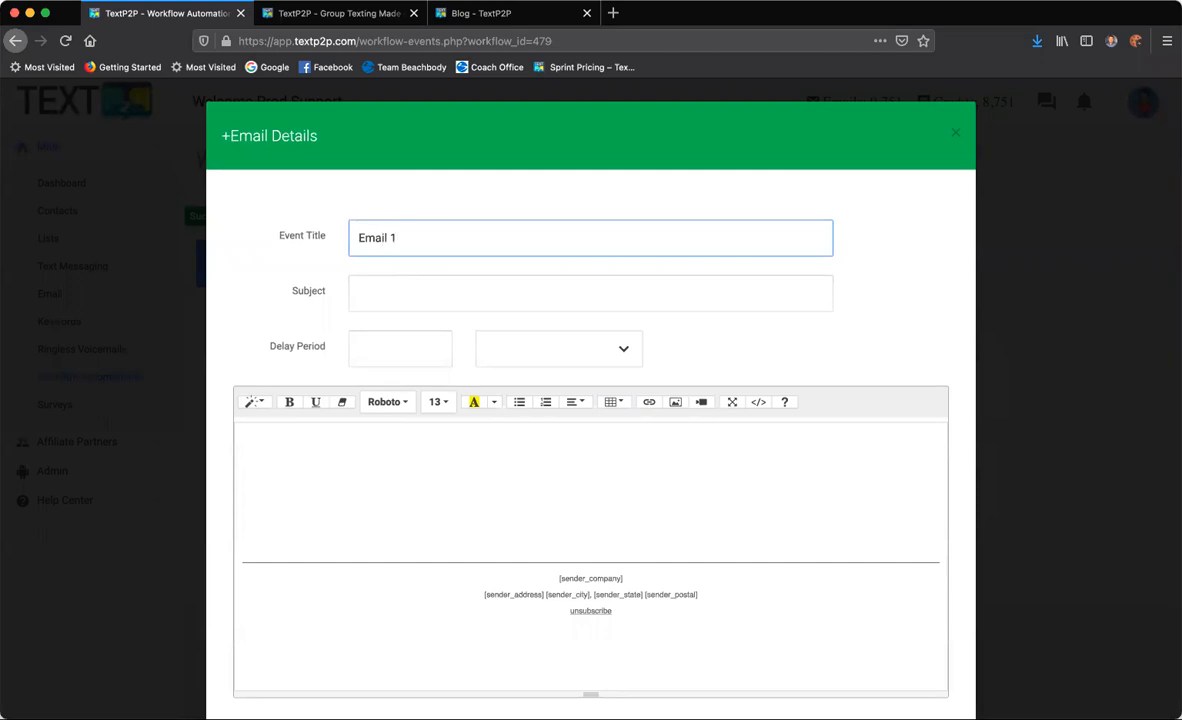
key(Tab)
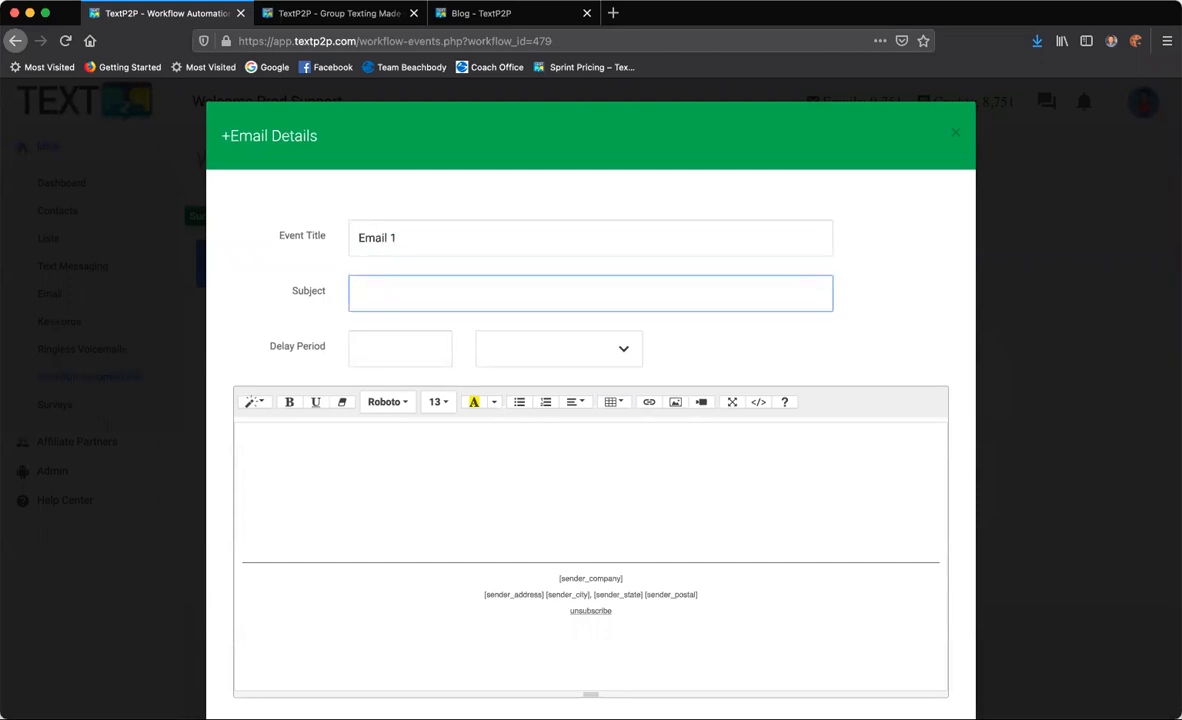
text(This)
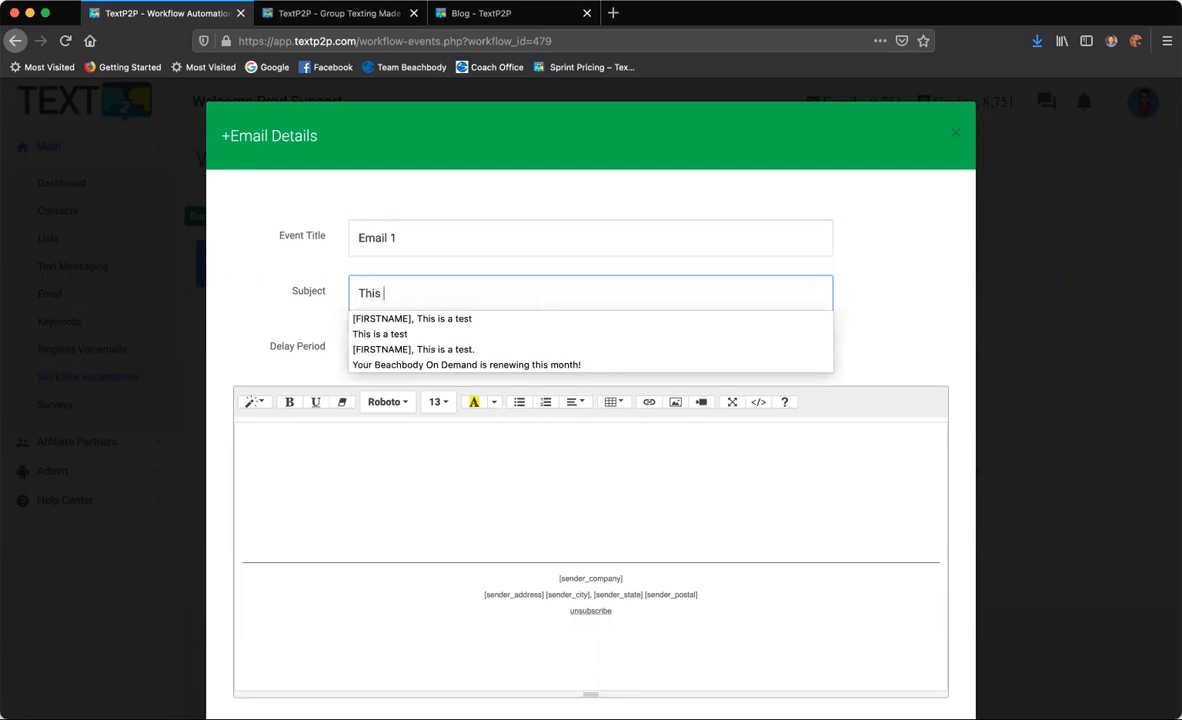
click(445, 318)
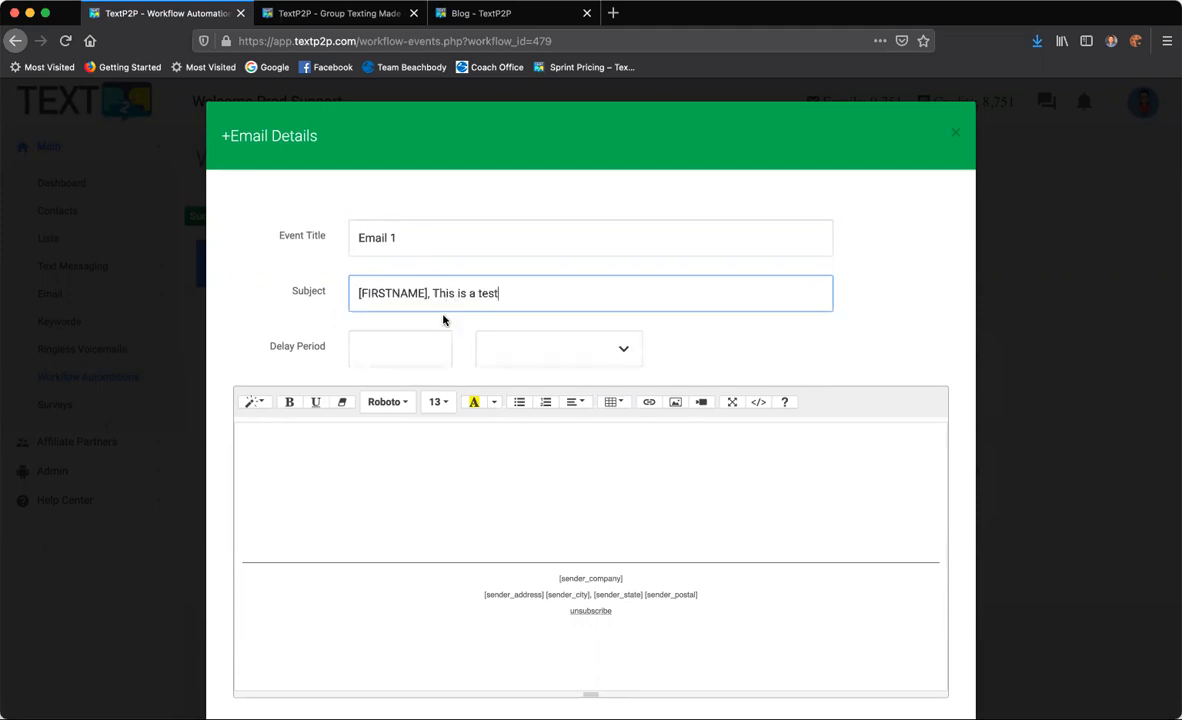
Set the delay period of Email 1 to 3 days.
click(383, 351)
text(3)
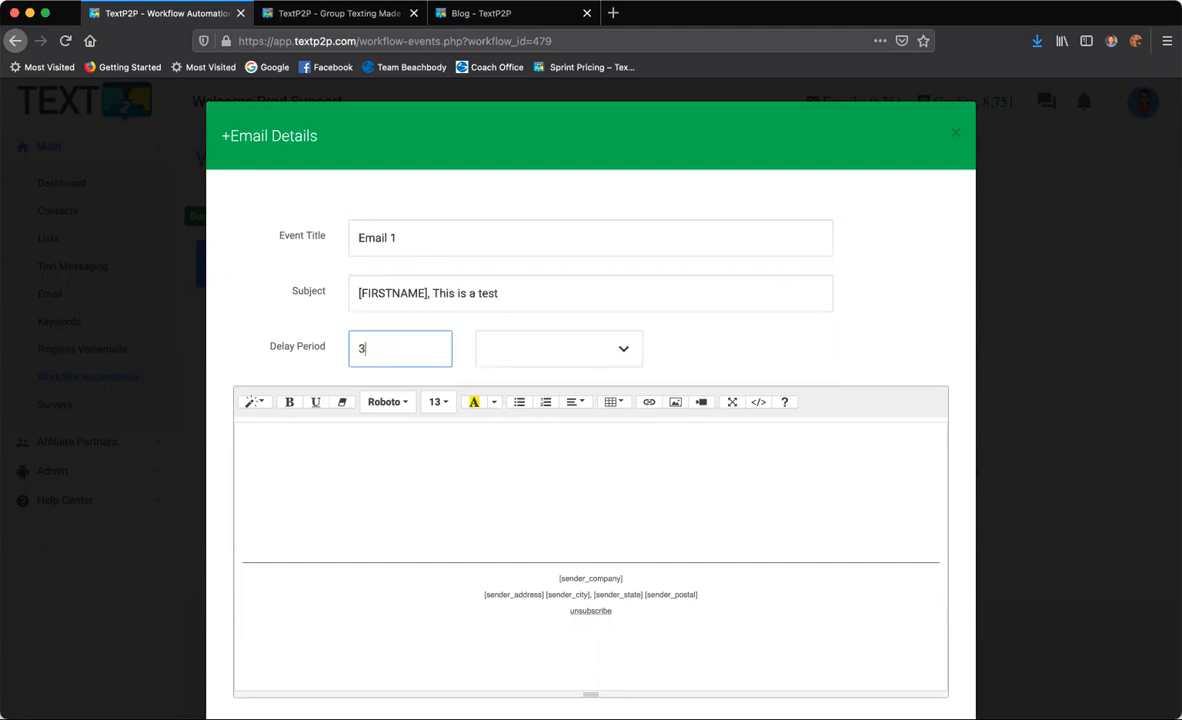
click(559, 350)
click(528, 456)
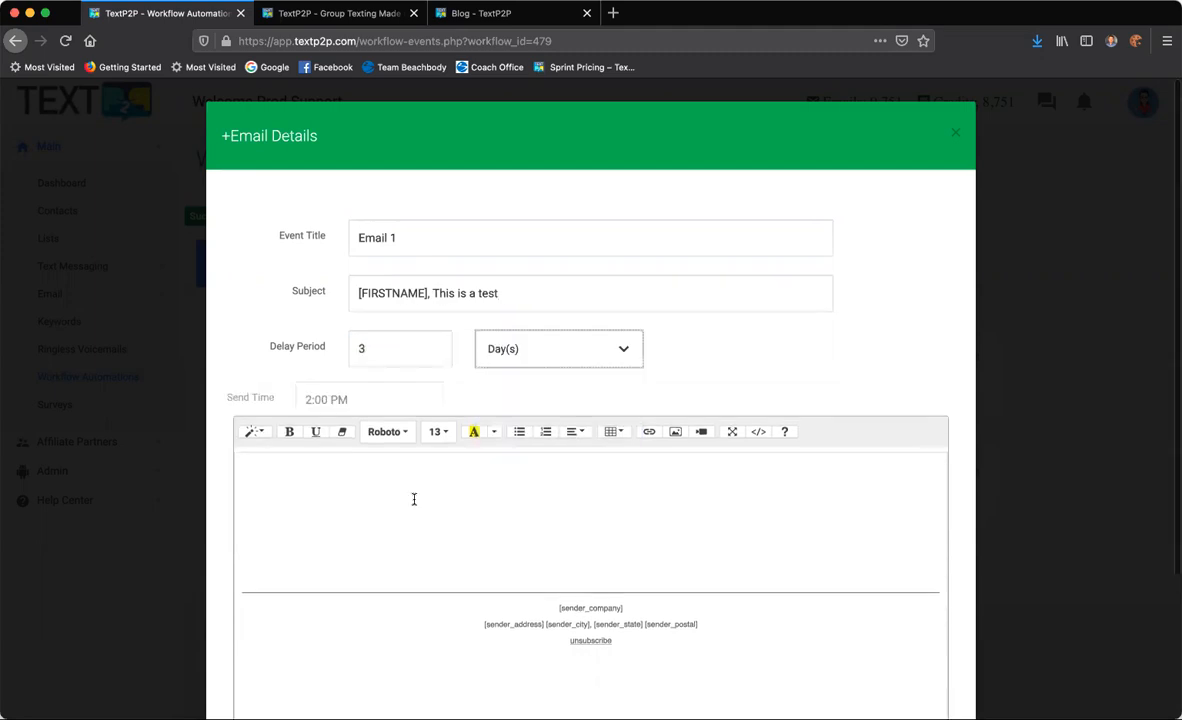
Copy the Email 1 subject line into the message body and save the email event.
click(362, 500)
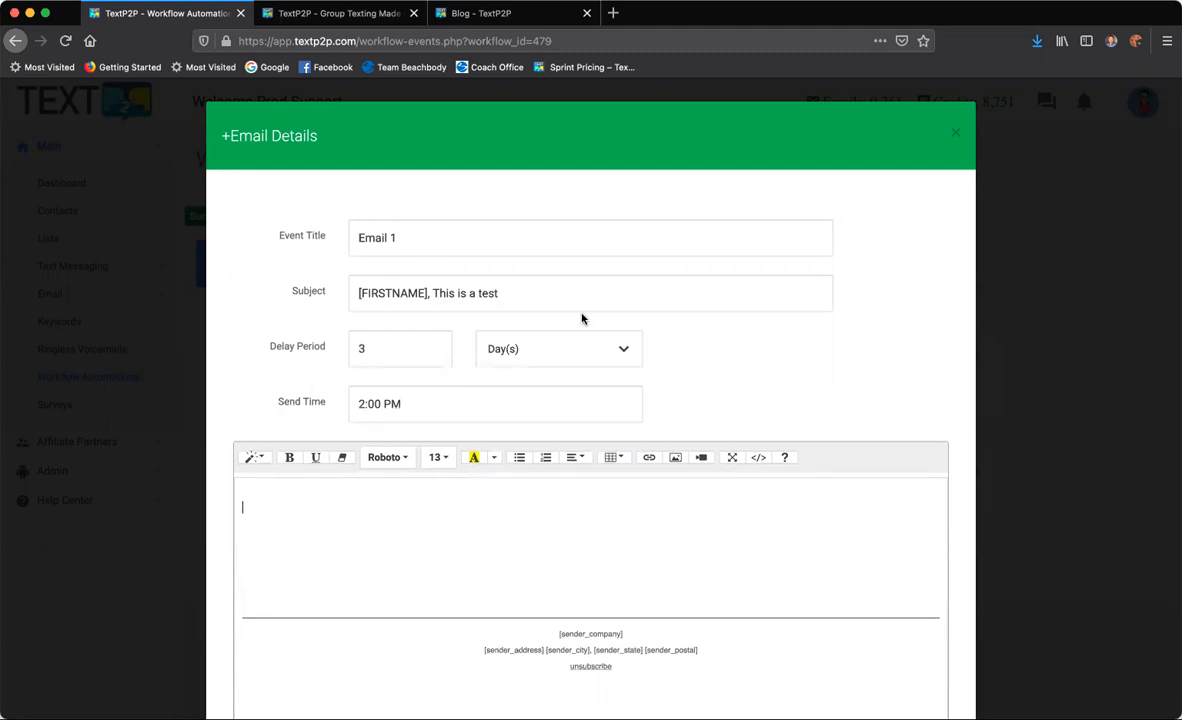
drag(536, 295, 309, 290)
key(ctrl+c)
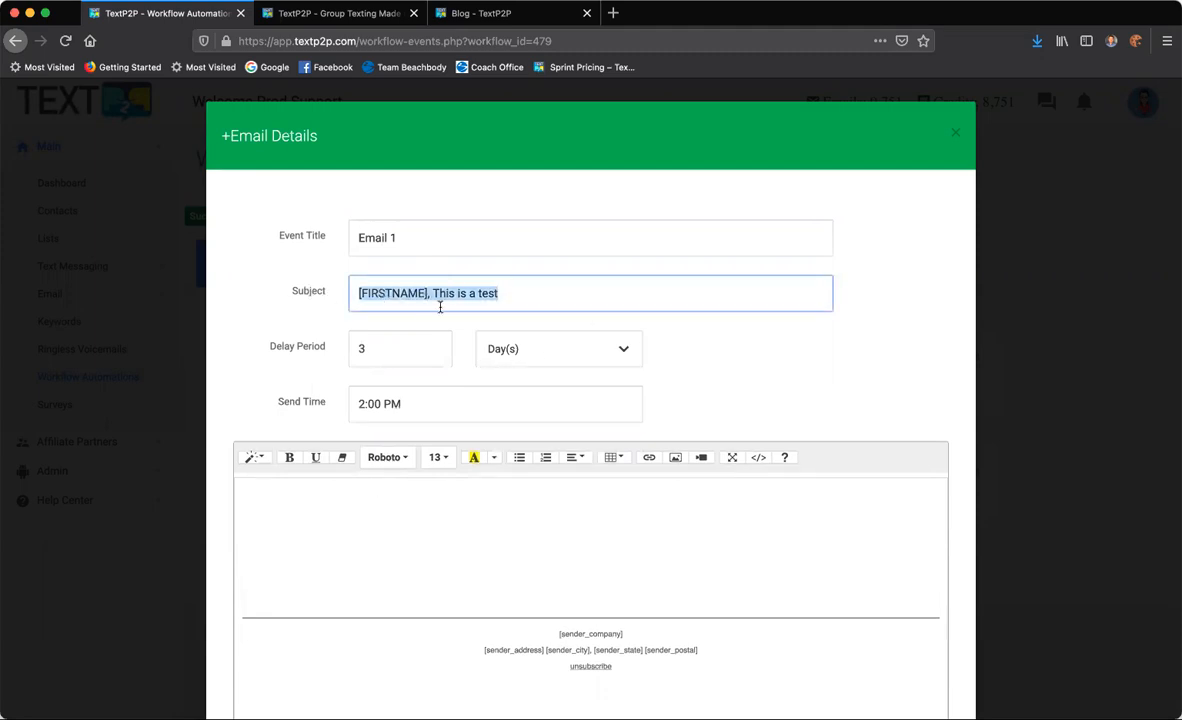
click(284, 514)
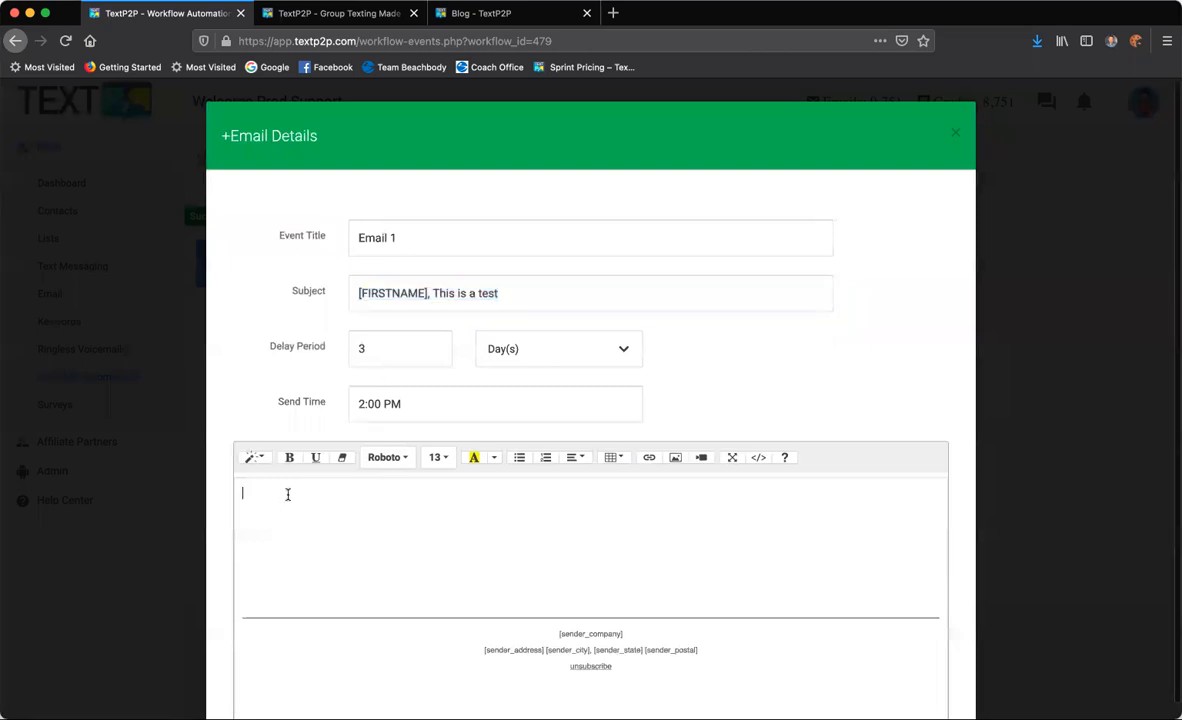
key(ctrl+v)
scroll(495, 573, down, 1)
scroll(495, 573, down, 2)
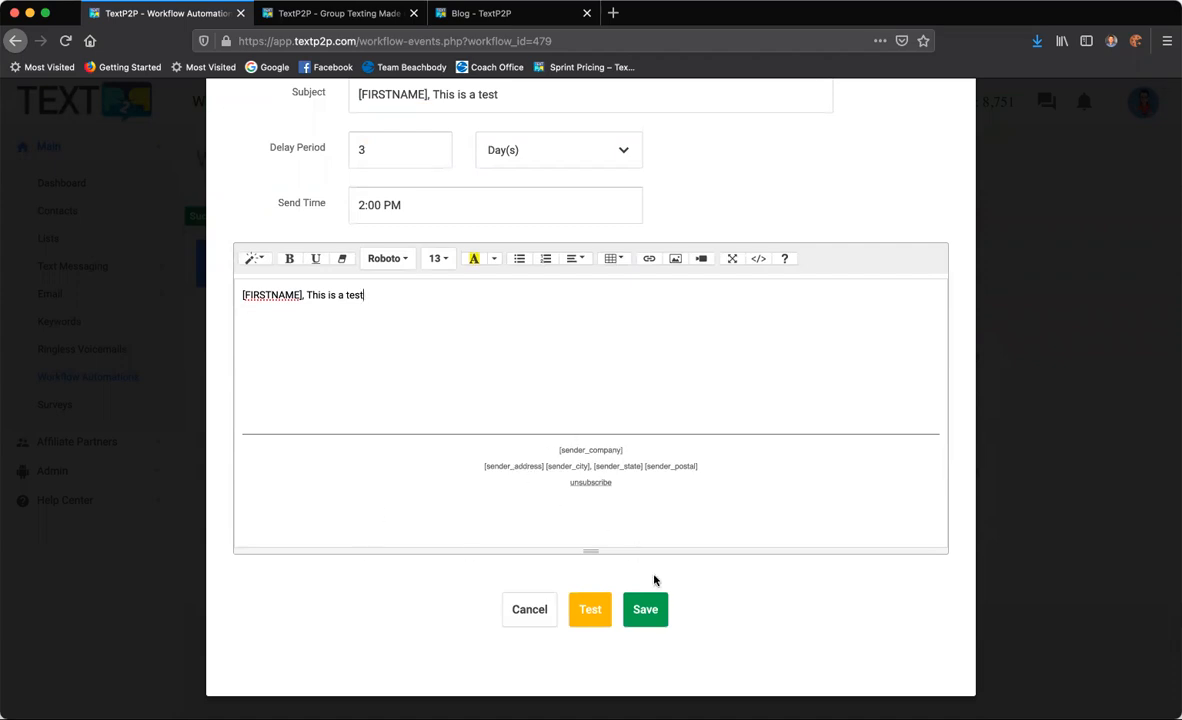
click(645, 609)
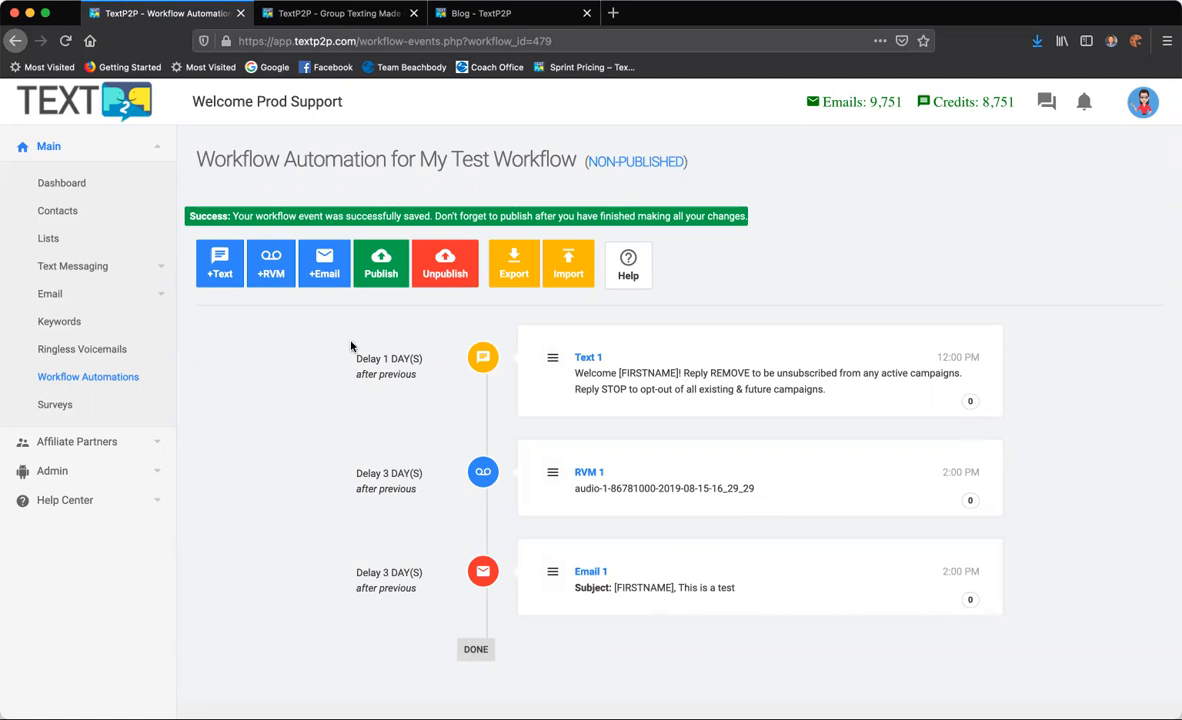
Publish My Test Workflow without restarting the entire automation for all contacts.
click(388, 275)
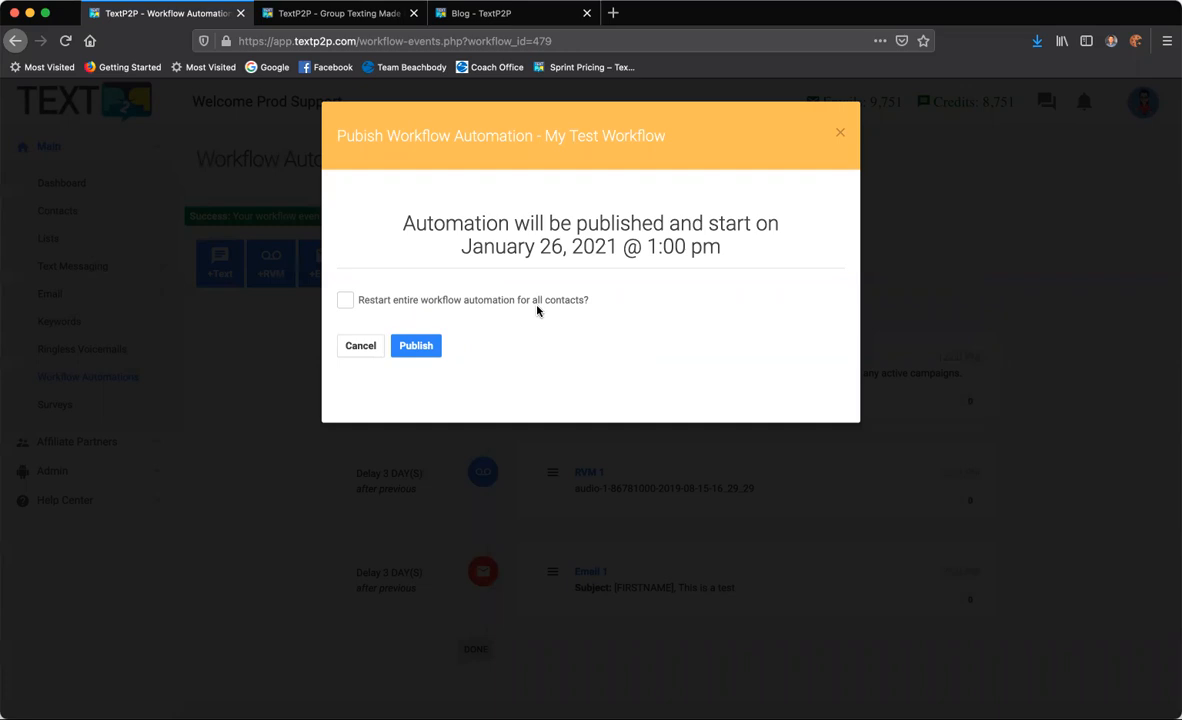
click(345, 301)
click(345, 301)
click(420, 348)
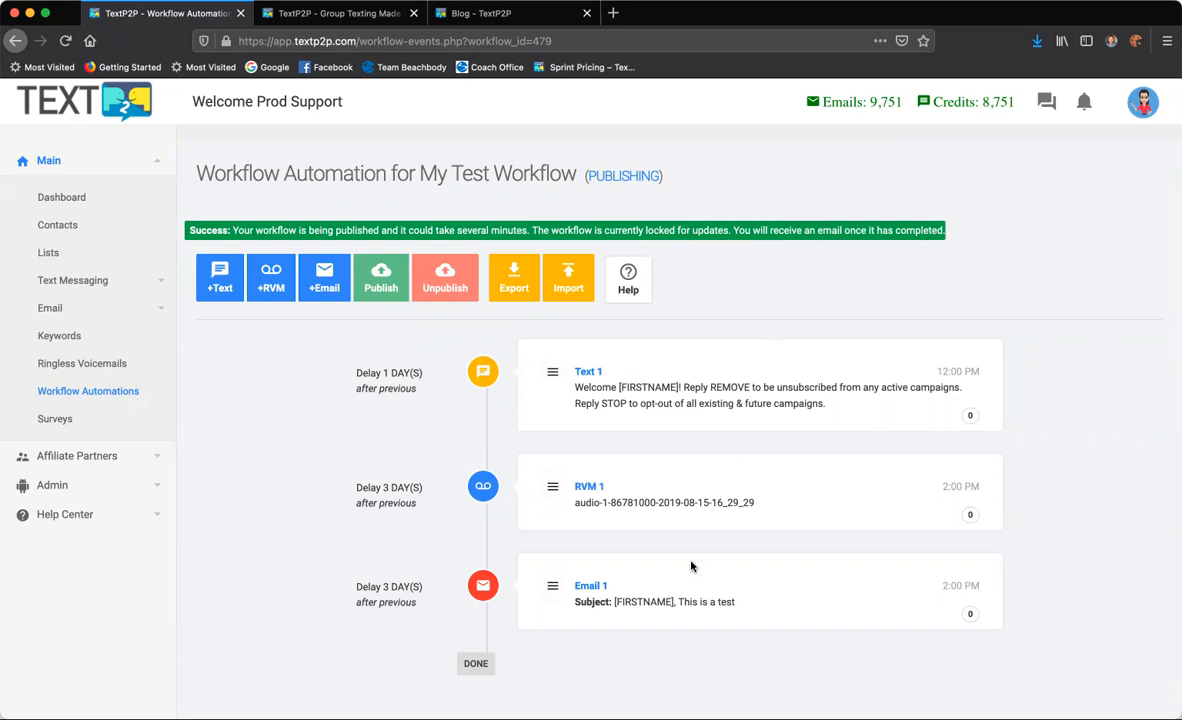
Look over the workflow's events and inspect the details of Text 1 without changing them.
scroll(665, 629, down, 1)
scroll(665, 629, up, 1)
scroll(665, 629, down, 1)
scroll(665, 629, up, 1)
scroll(745, 396, down, 1)
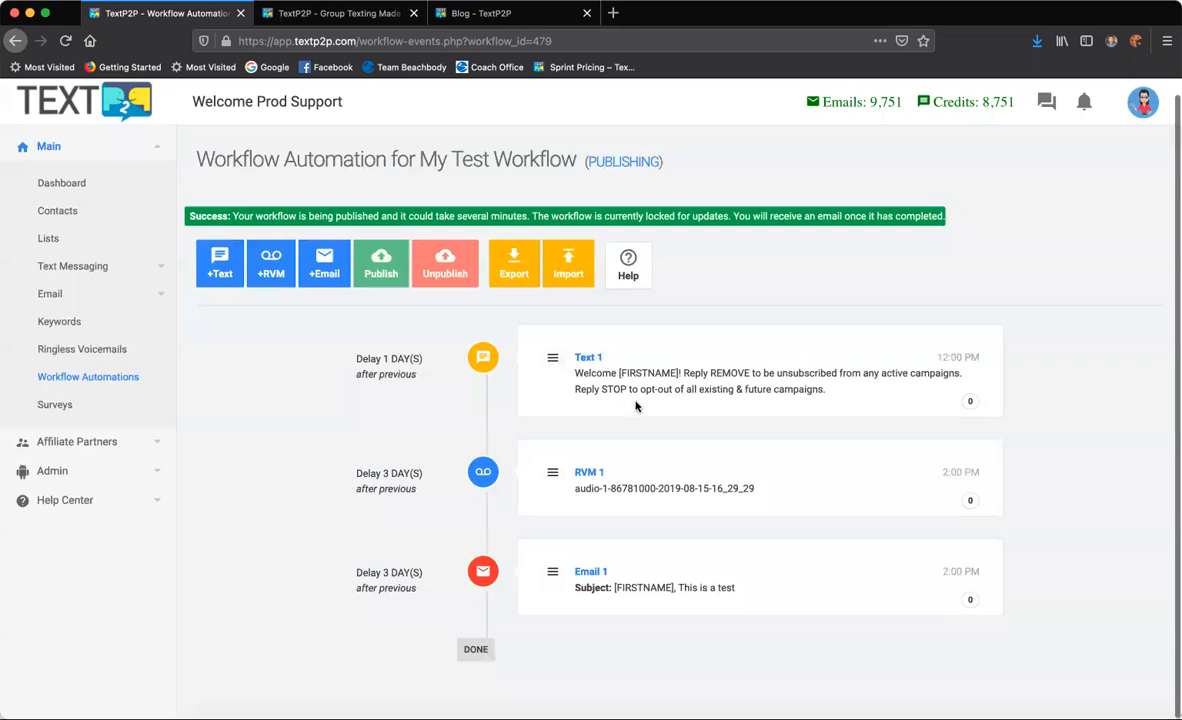
click(590, 358)
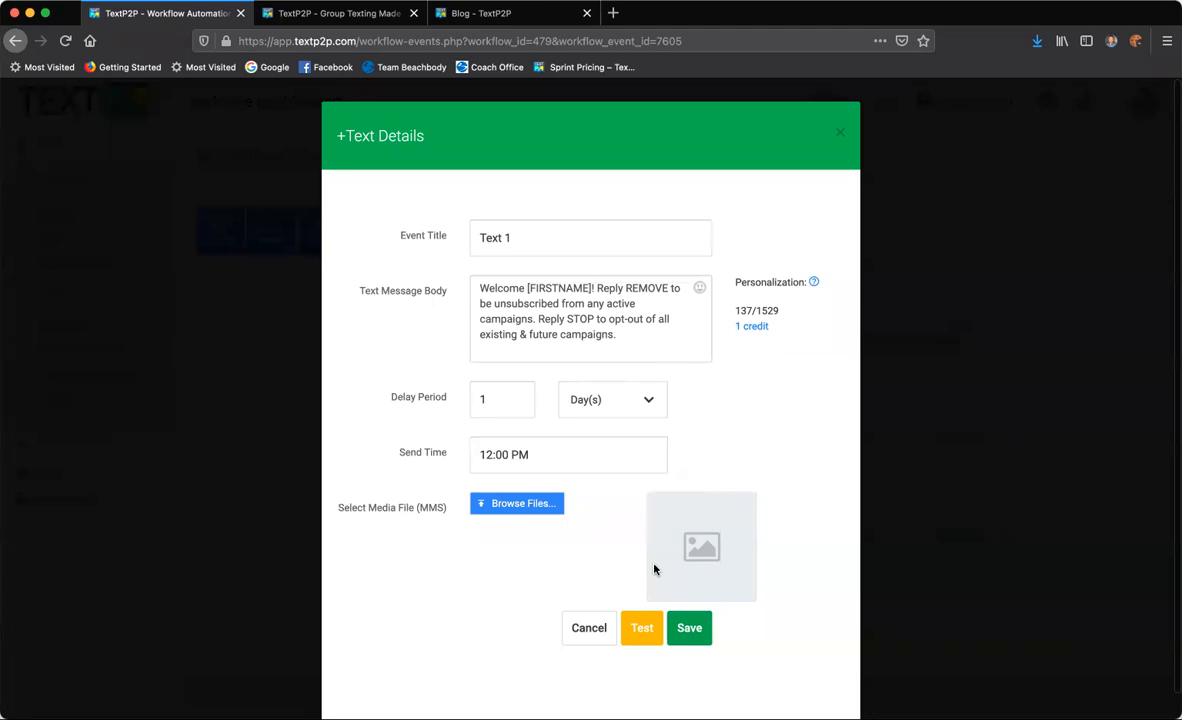
click(840, 133)
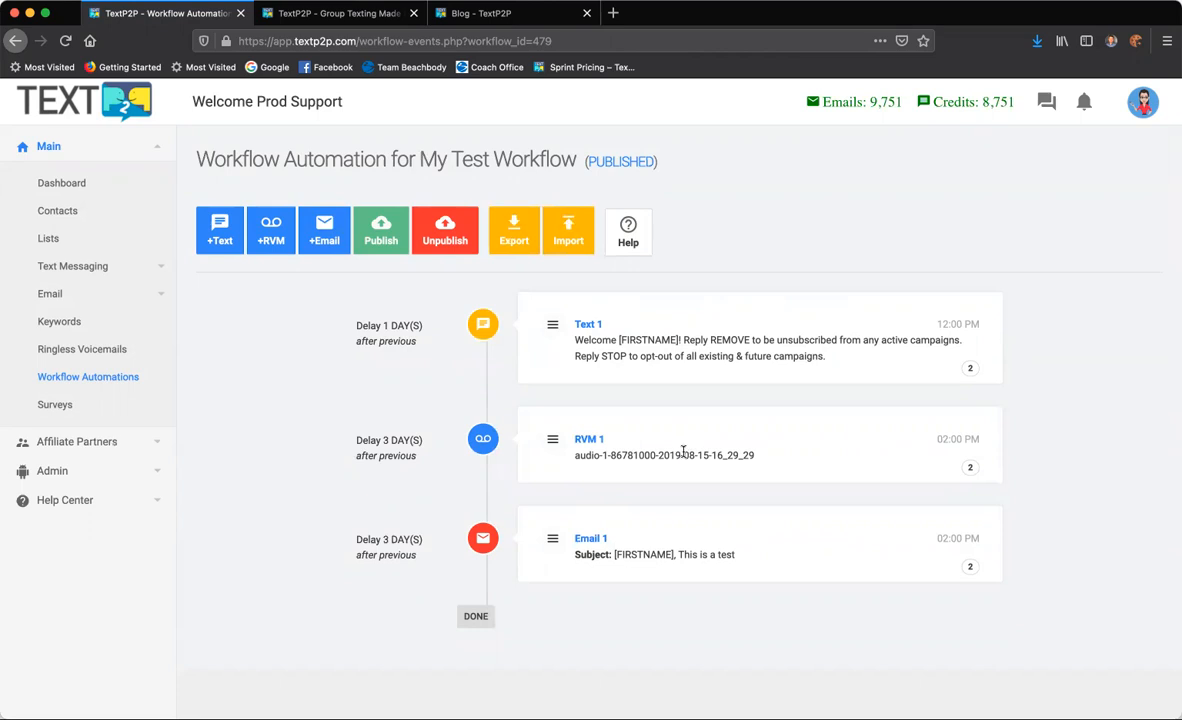
Examine the statuses and send dates of the messages queued for Text 1.
click(552, 324)
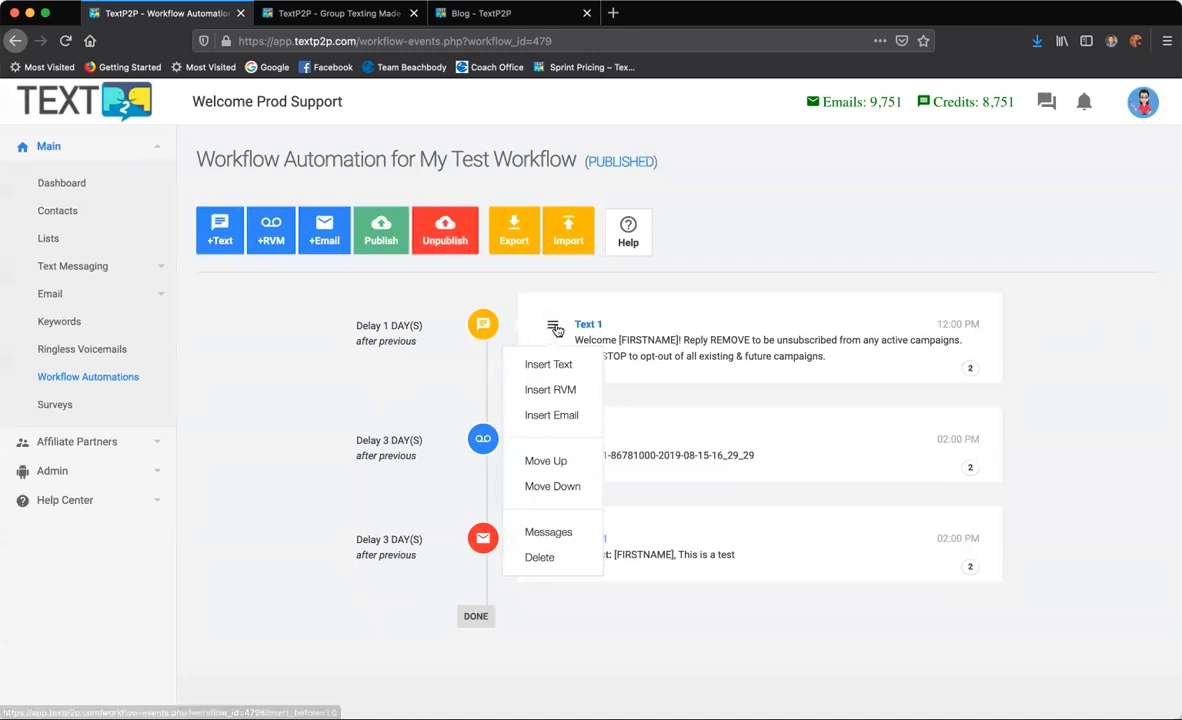
click(549, 532)
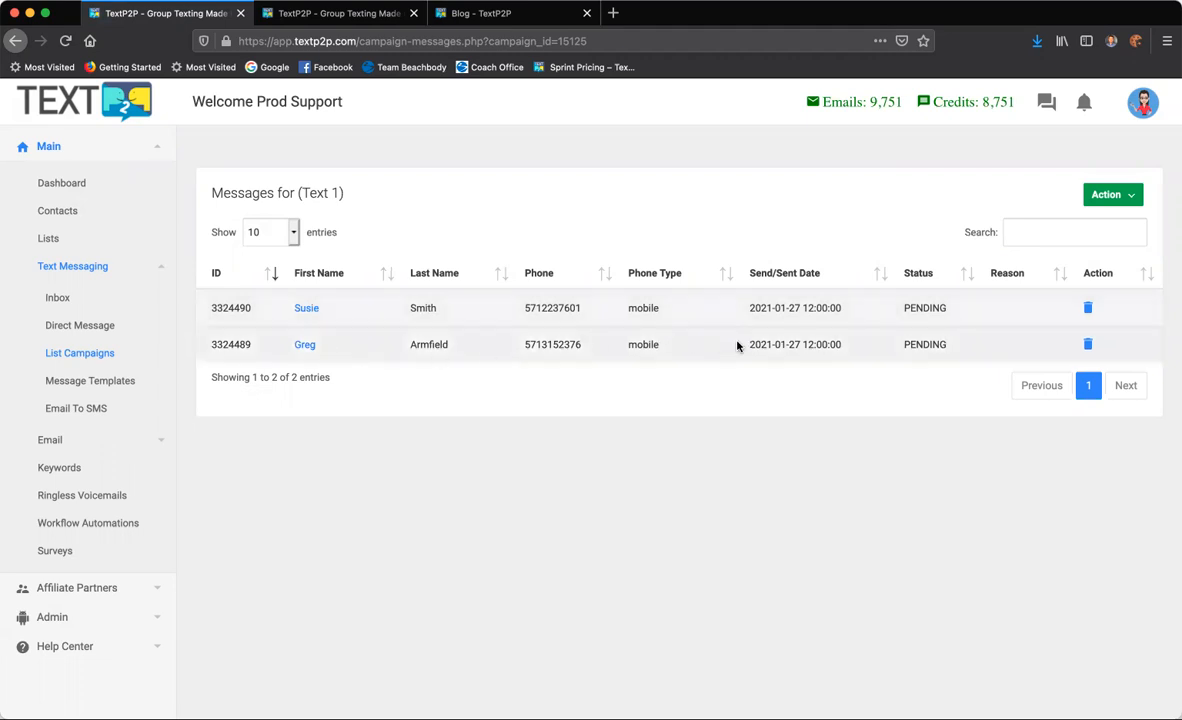
drag(910, 308, 957, 311)
drag(910, 344, 948, 344)
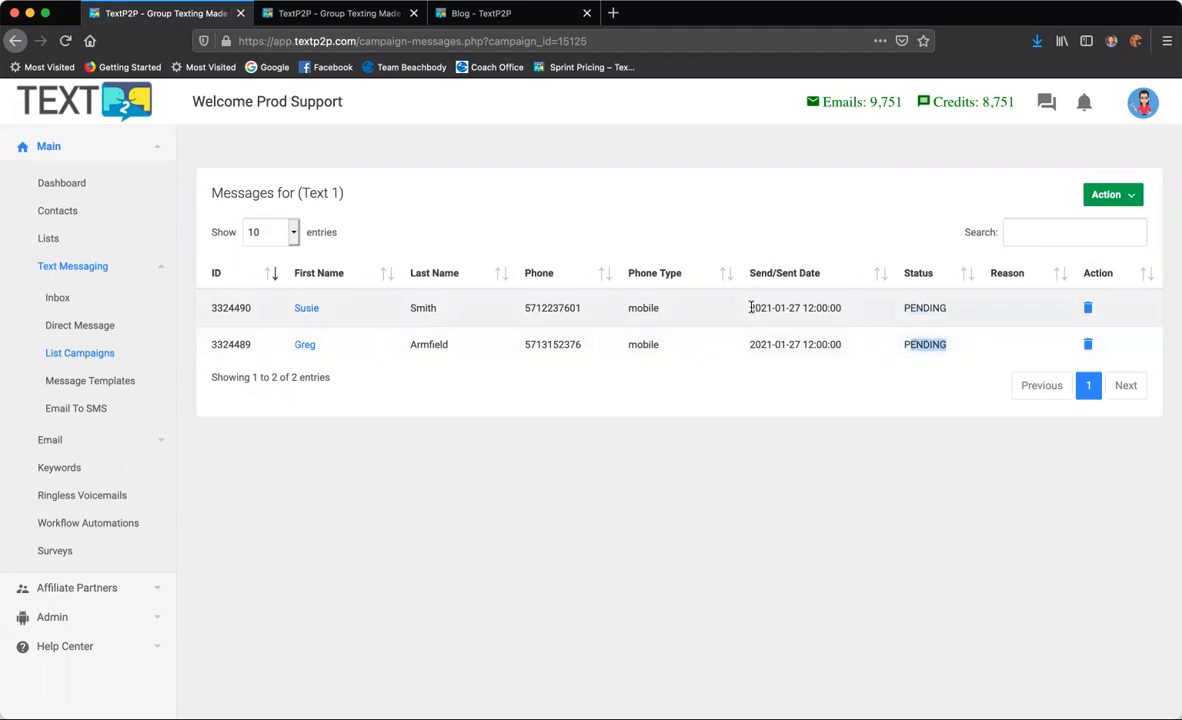
drag(751, 308, 843, 314)
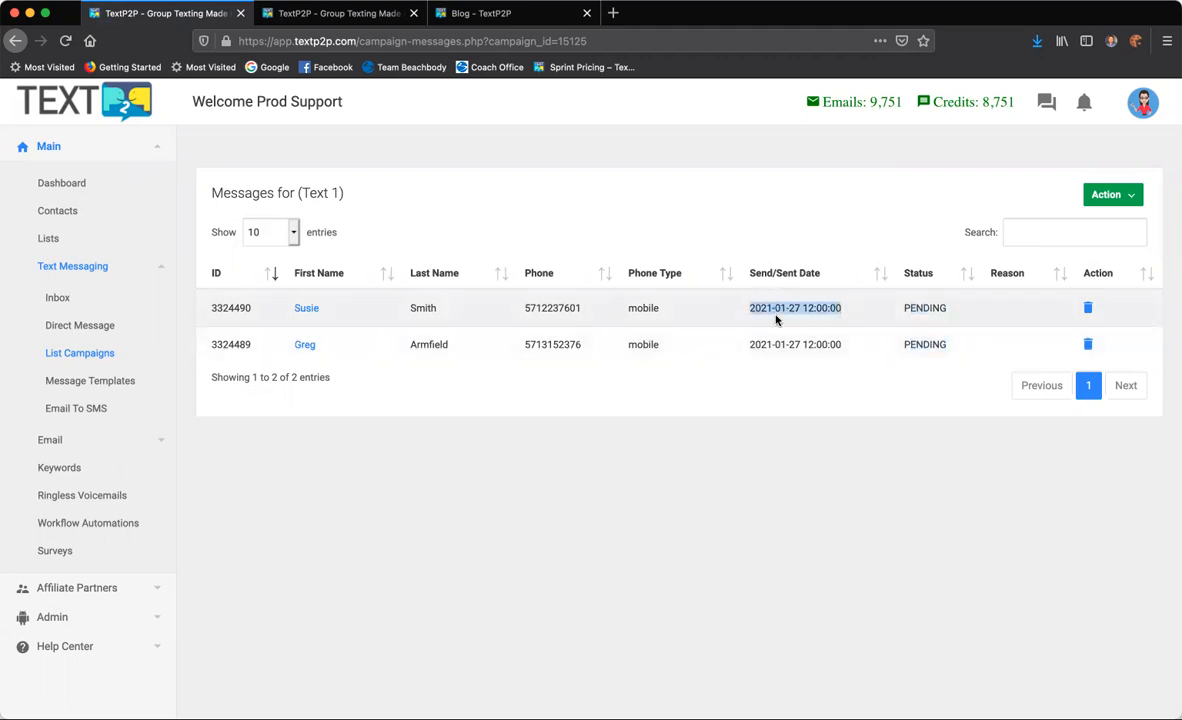
drag(779, 344, 852, 344)
click(518, 164)
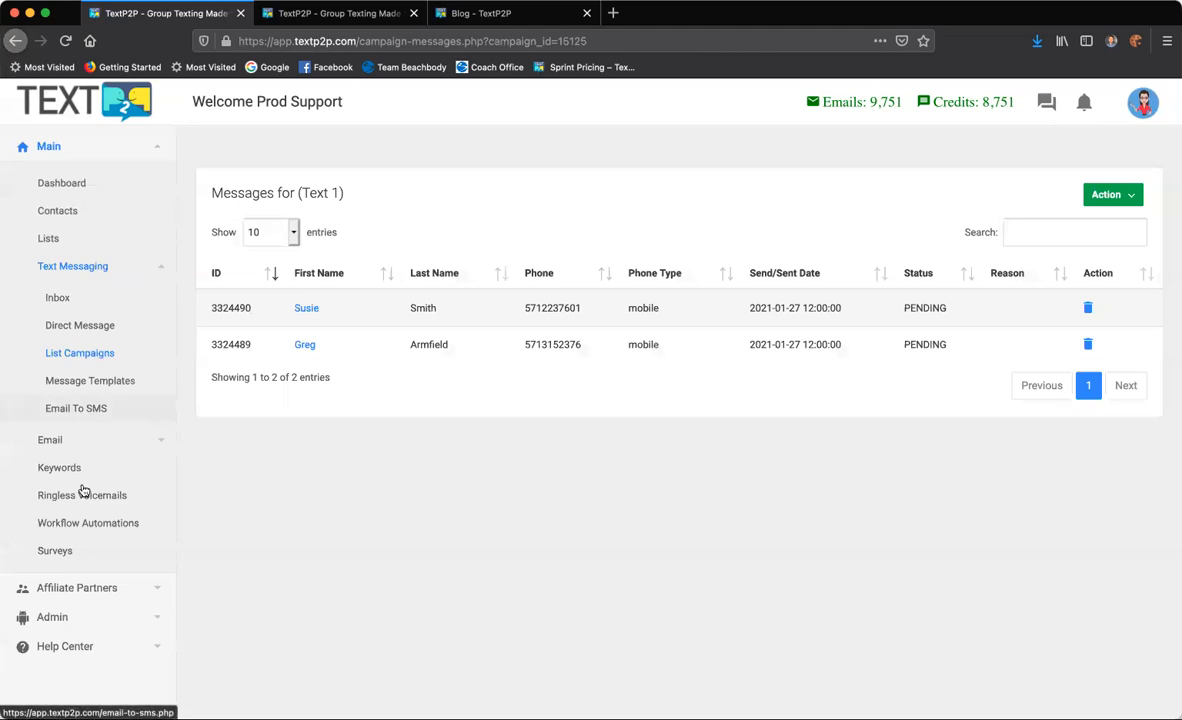
Return to the events of My Test Workflow and check the delay and send time of Text 1.
click(101, 524)
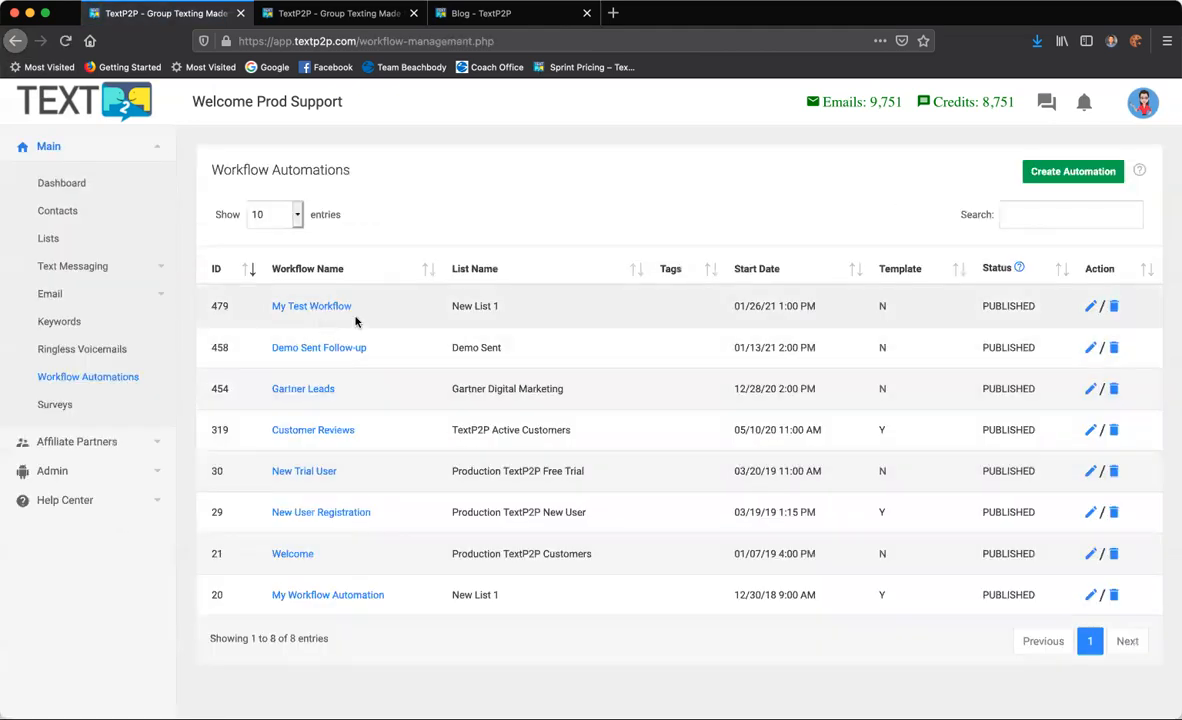
click(324, 308)
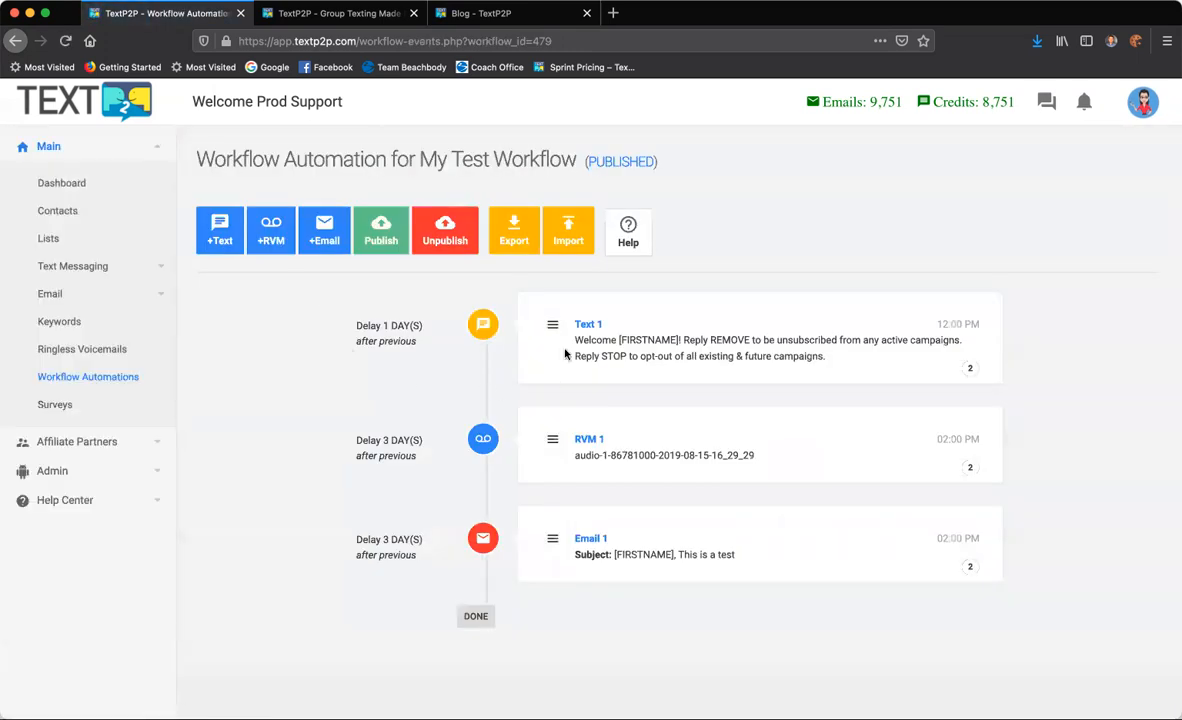
drag(368, 326, 412, 337)
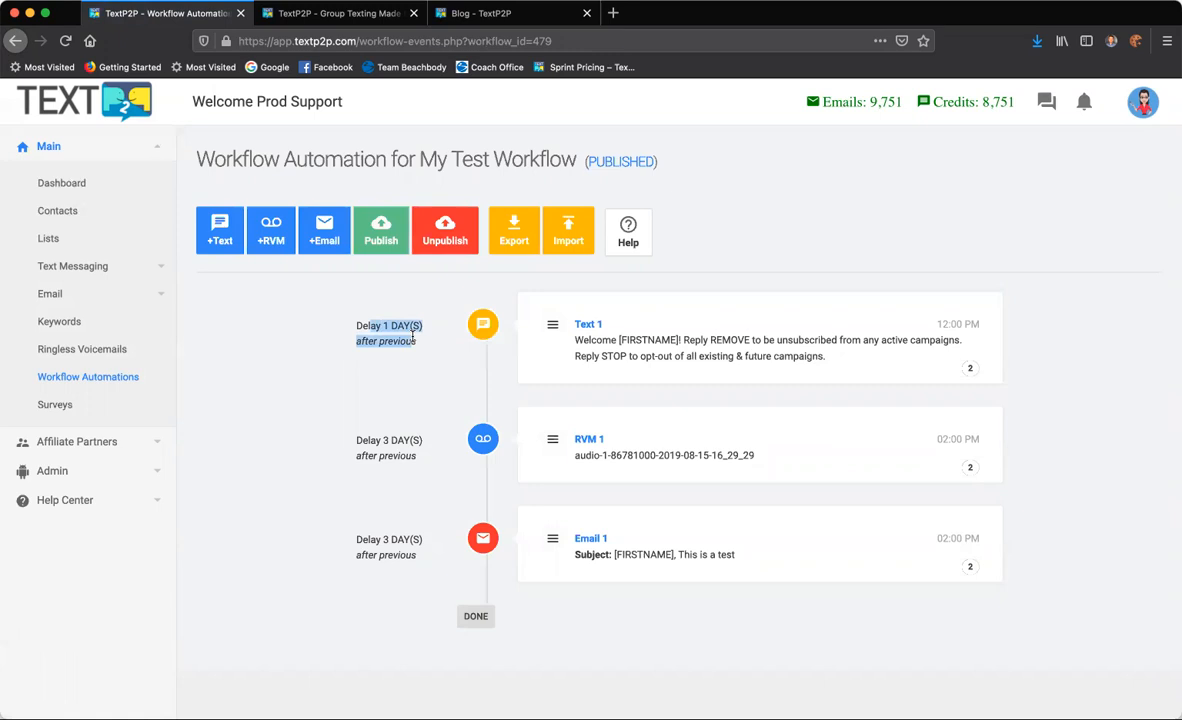
click(710, 340)
drag(979, 320, 940, 320)
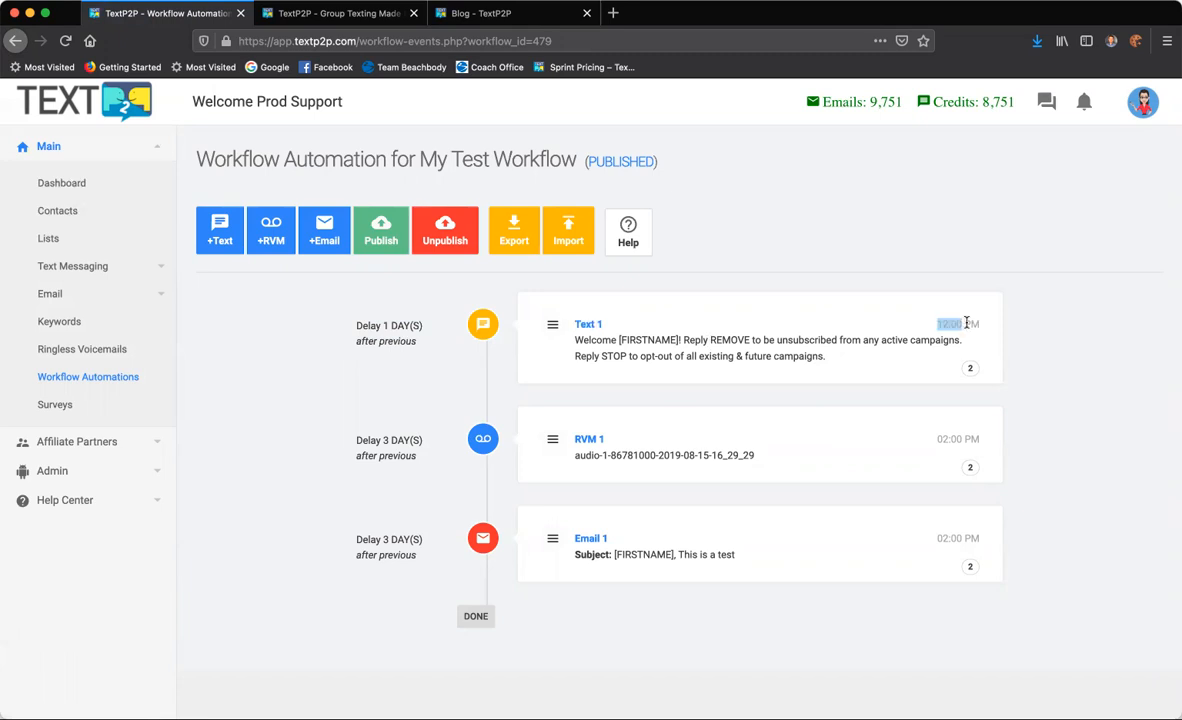
click(826, 342)
Review the scheduled messages of the RVM 1 event and return to the workflow.
click(552, 440)
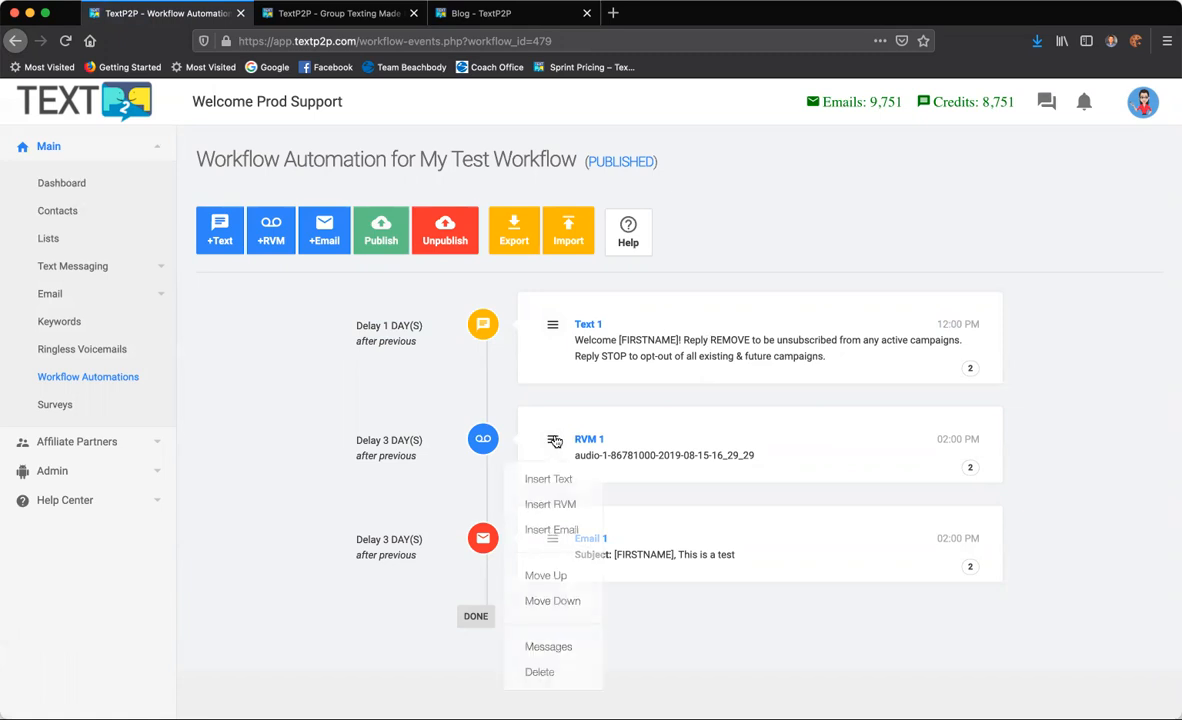
click(573, 651)
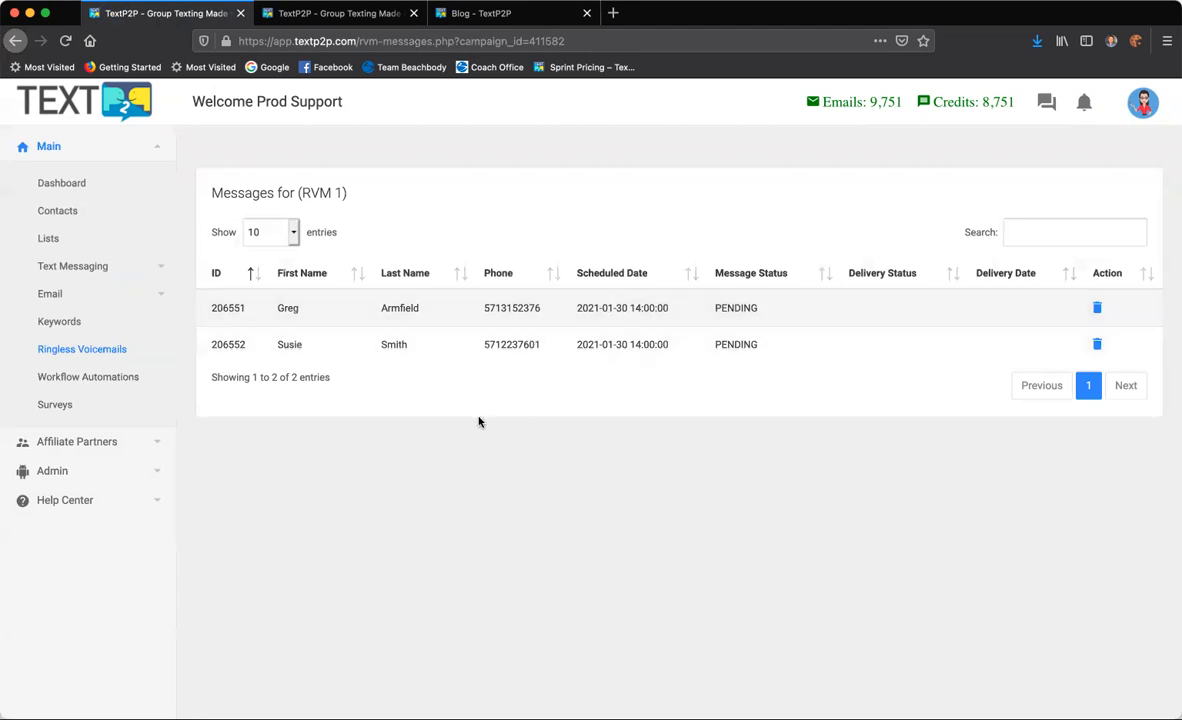
click(15, 41)
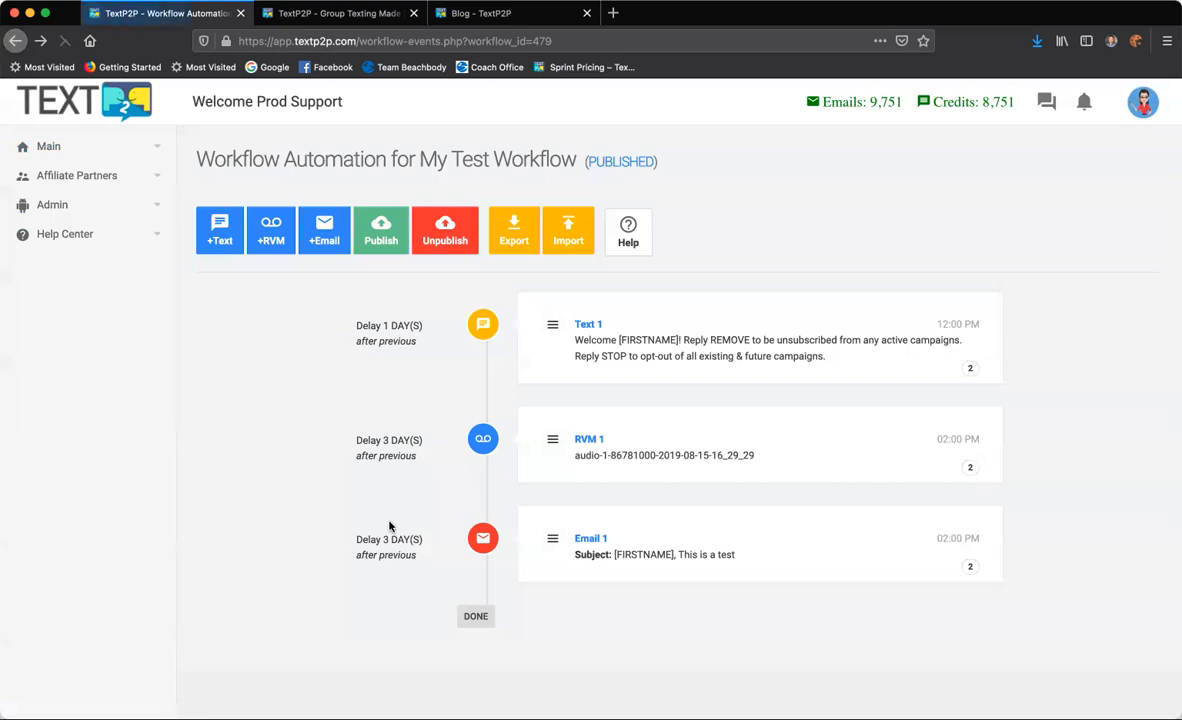
Review the email activity of the Email 1 event and return to the workflow.
click(553, 539)
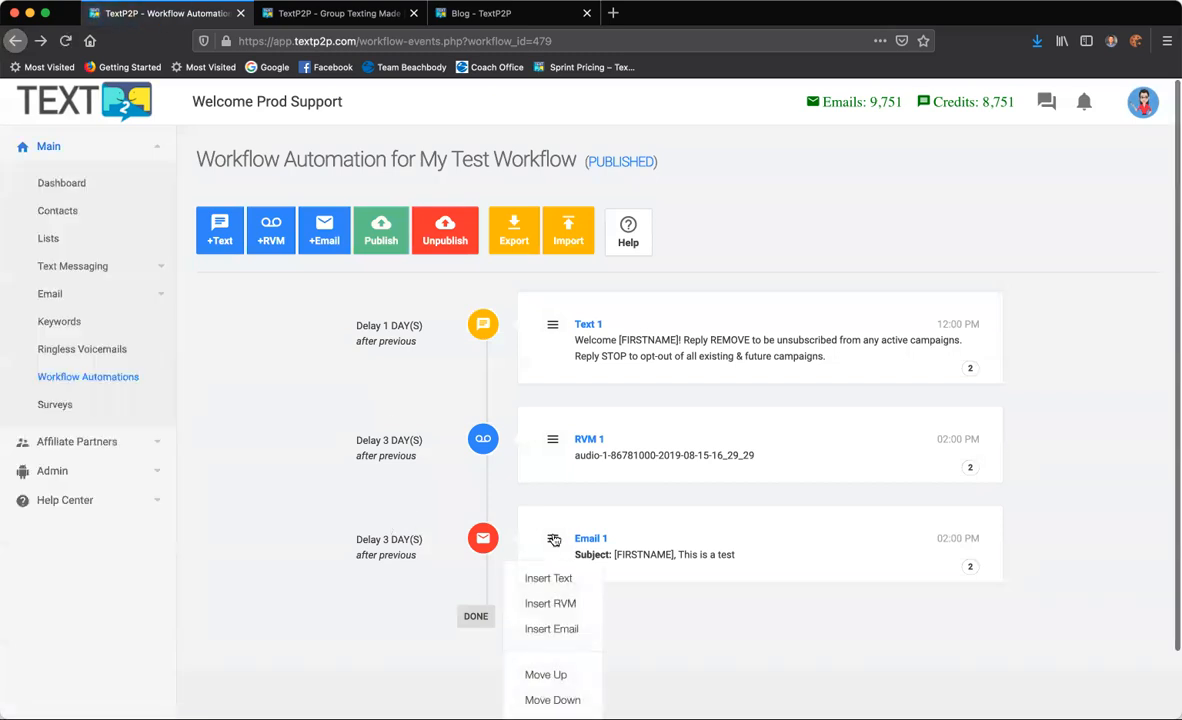
scroll(557, 694, down, 2)
click(559, 675)
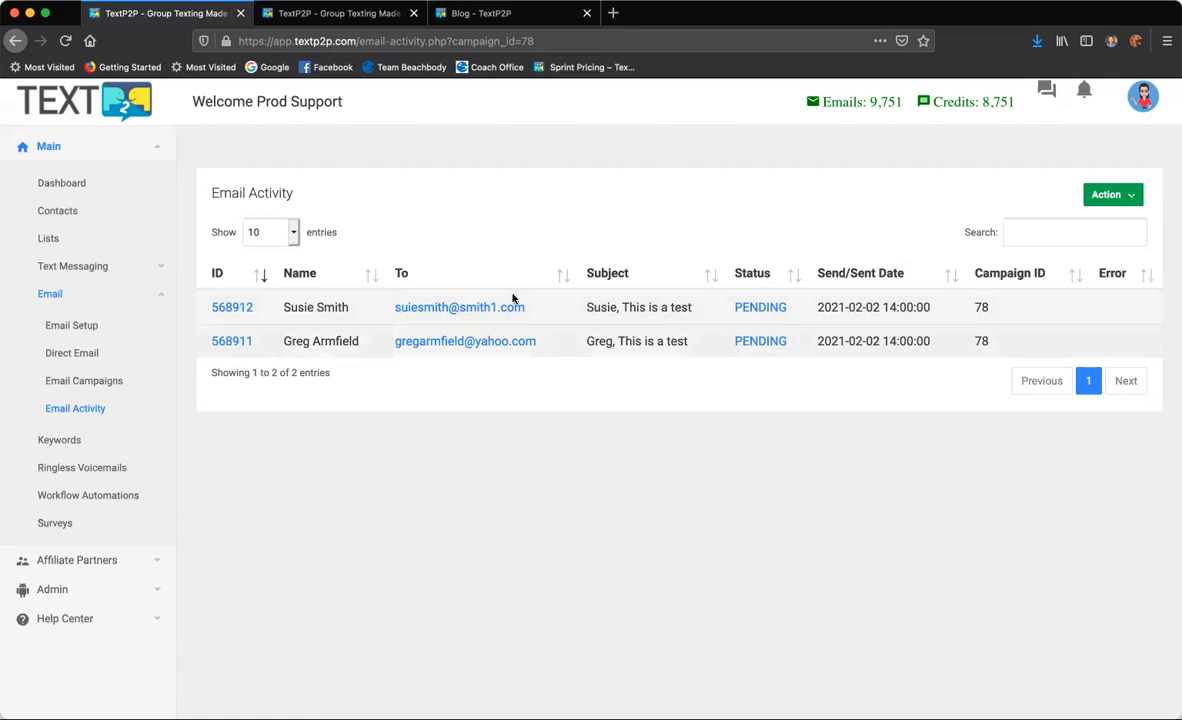
click(15, 41)
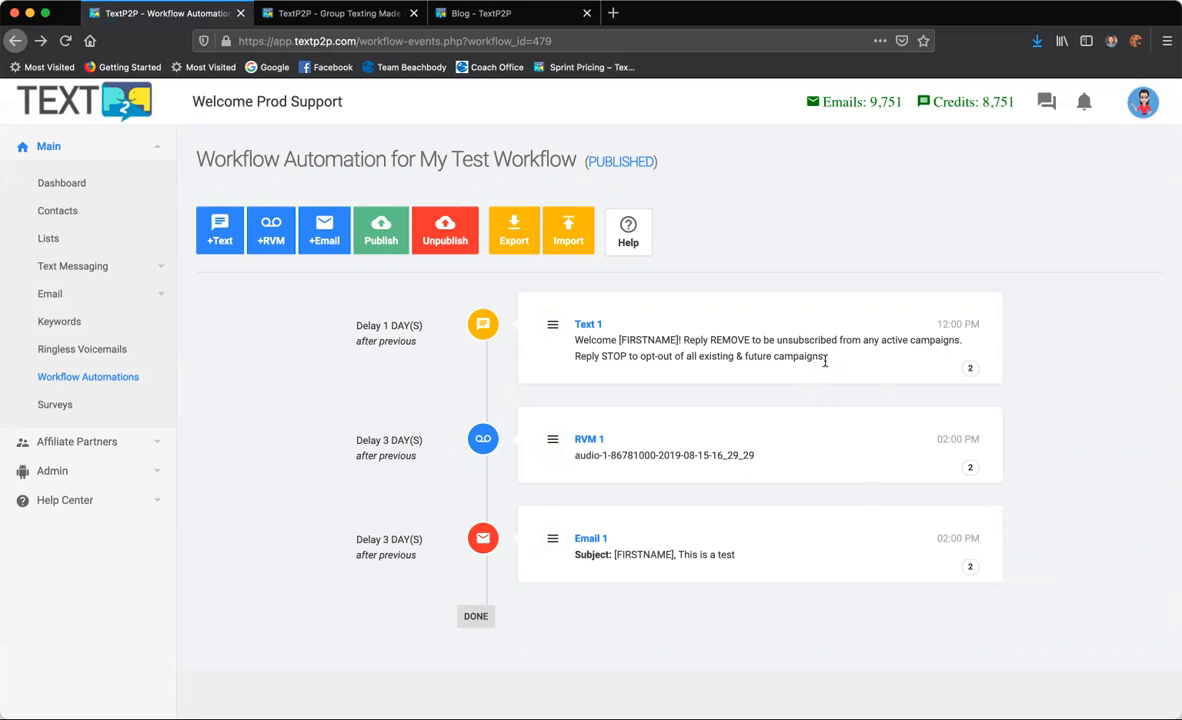
Revisit the message list of Text 1, return to the workflow, and check the event's available actions.
click(552, 324)
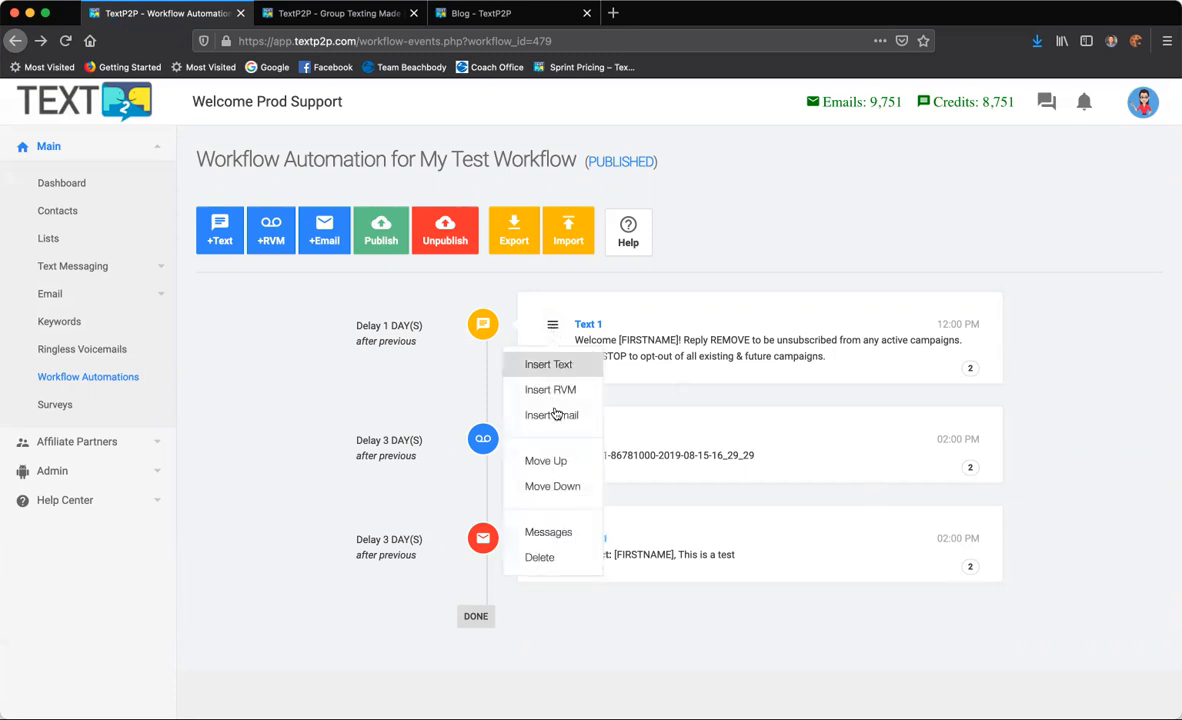
click(552, 533)
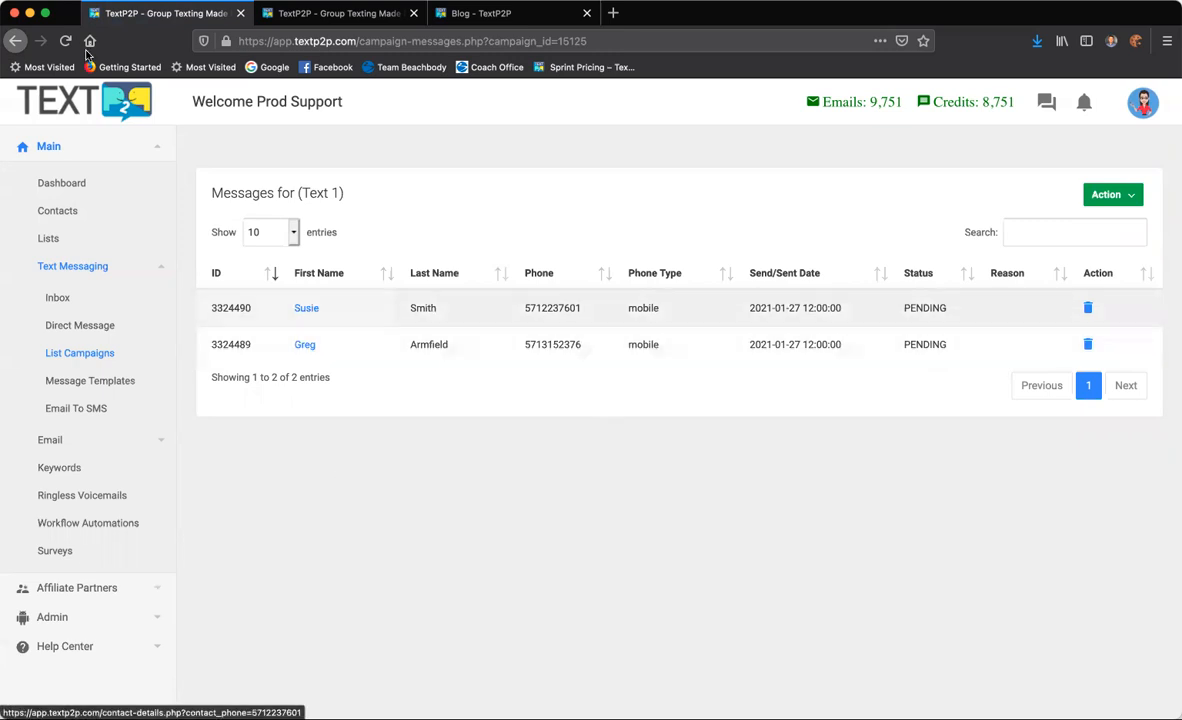
click(15, 41)
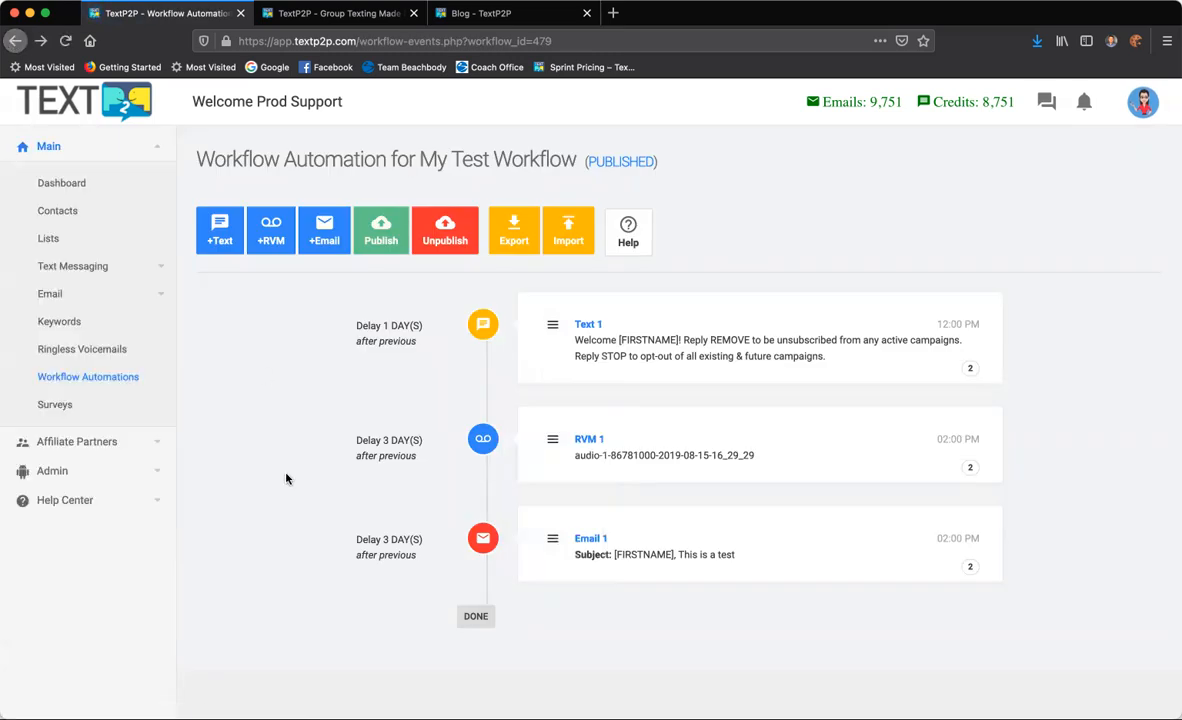
click(552, 324)
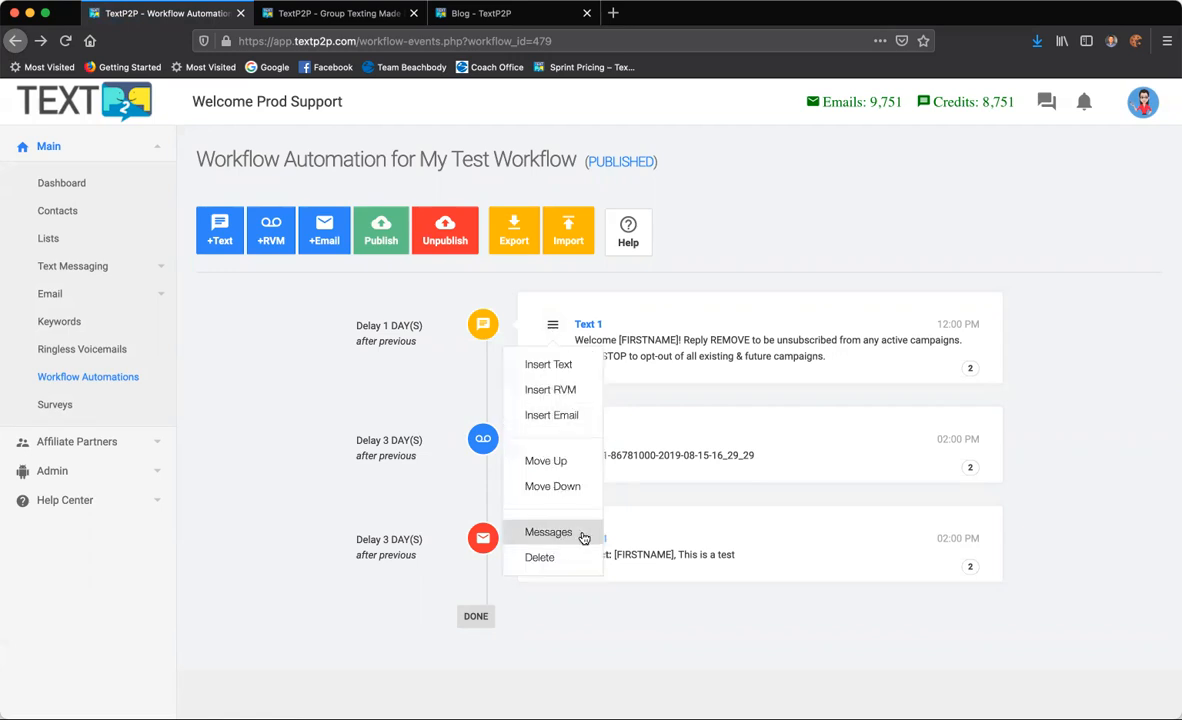
click(805, 385)
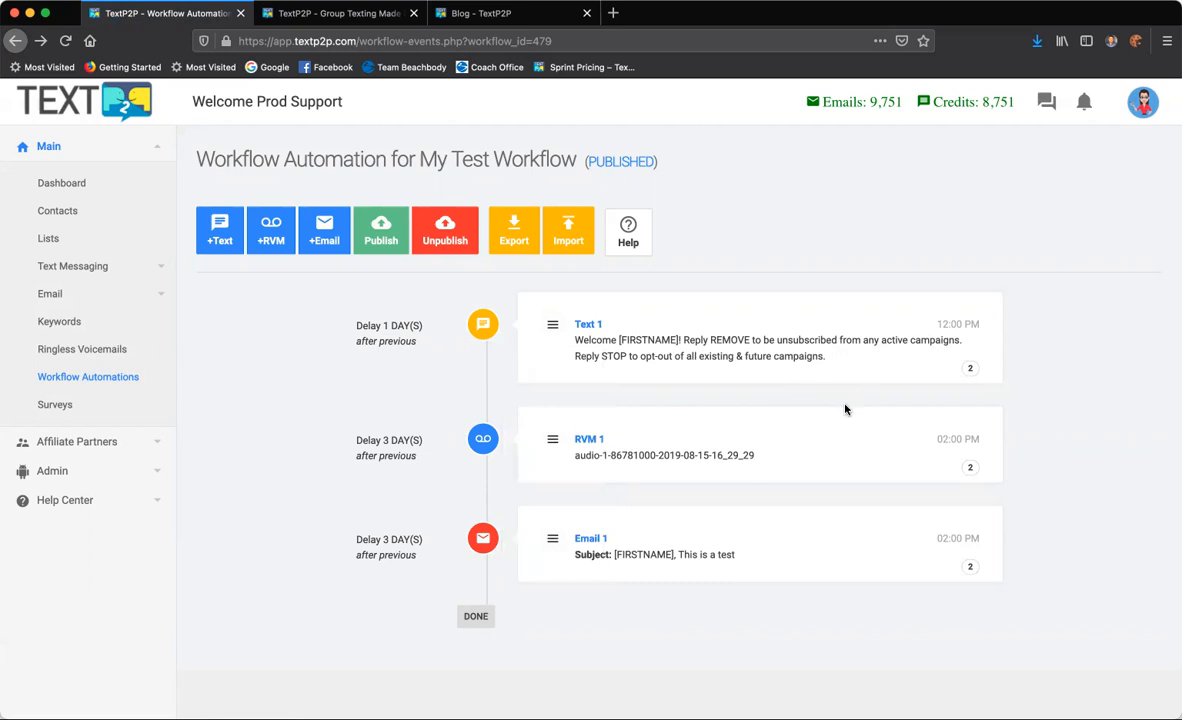
Add the sender's first name as a sign-off below the Email 1 body text and save the event.
click(592, 540)
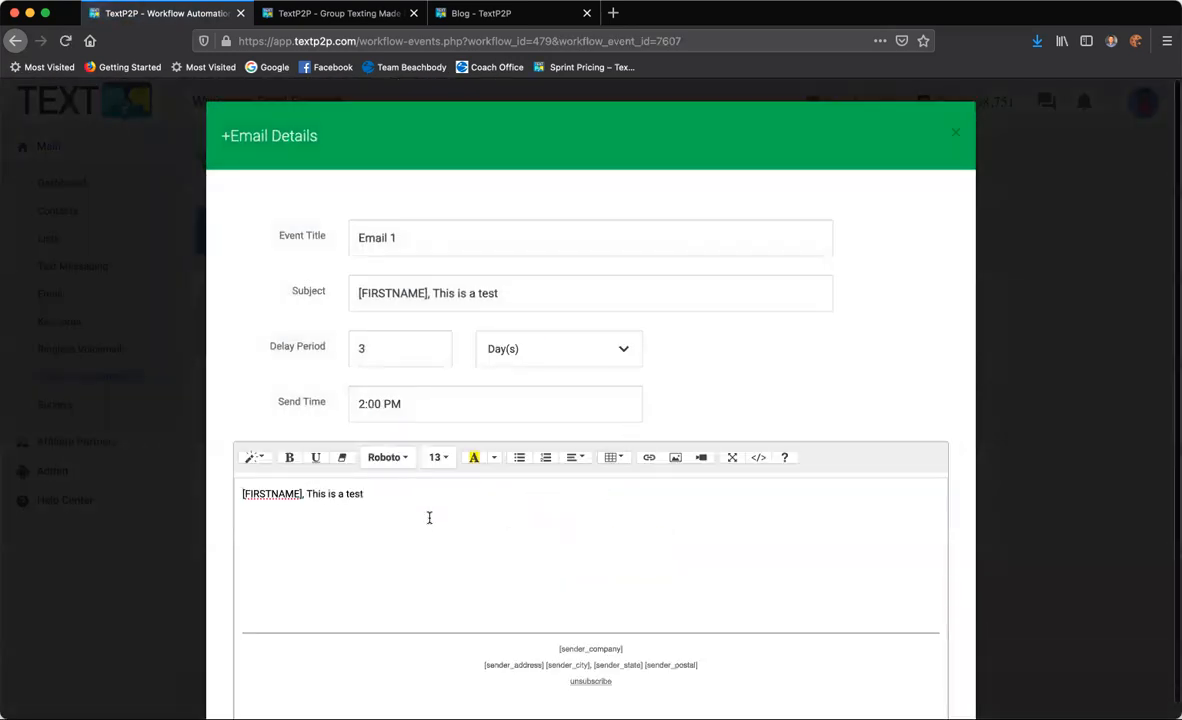
click(429, 517)
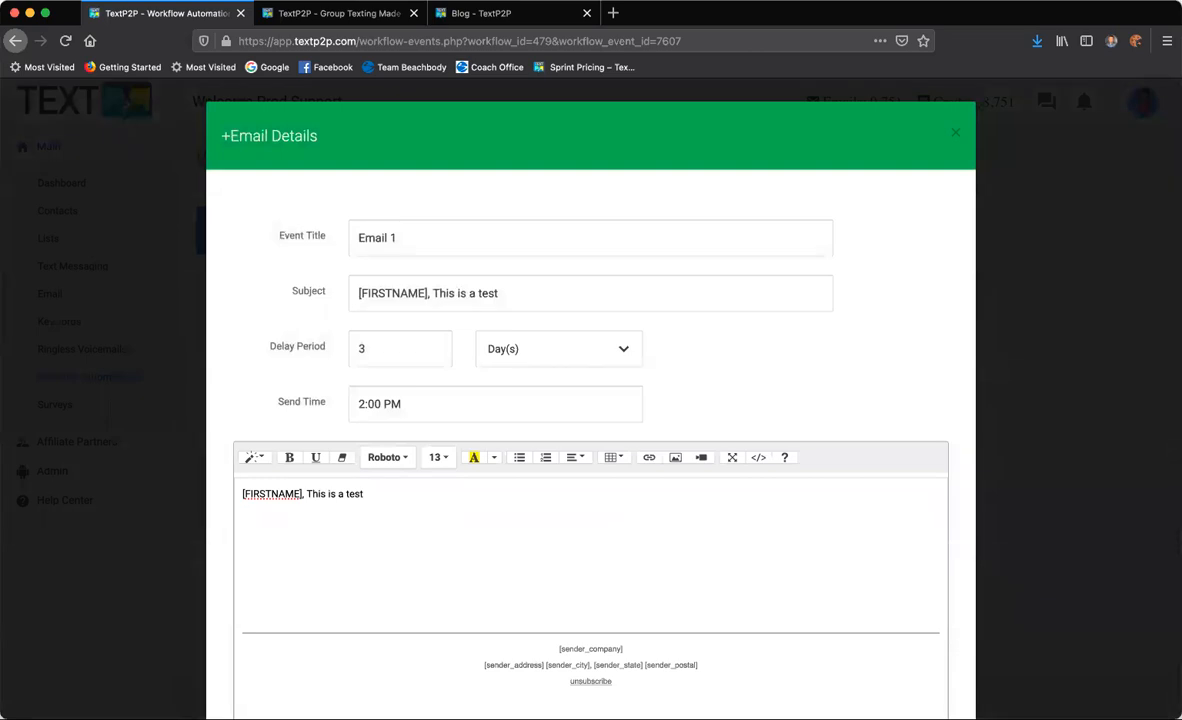
key(Return)
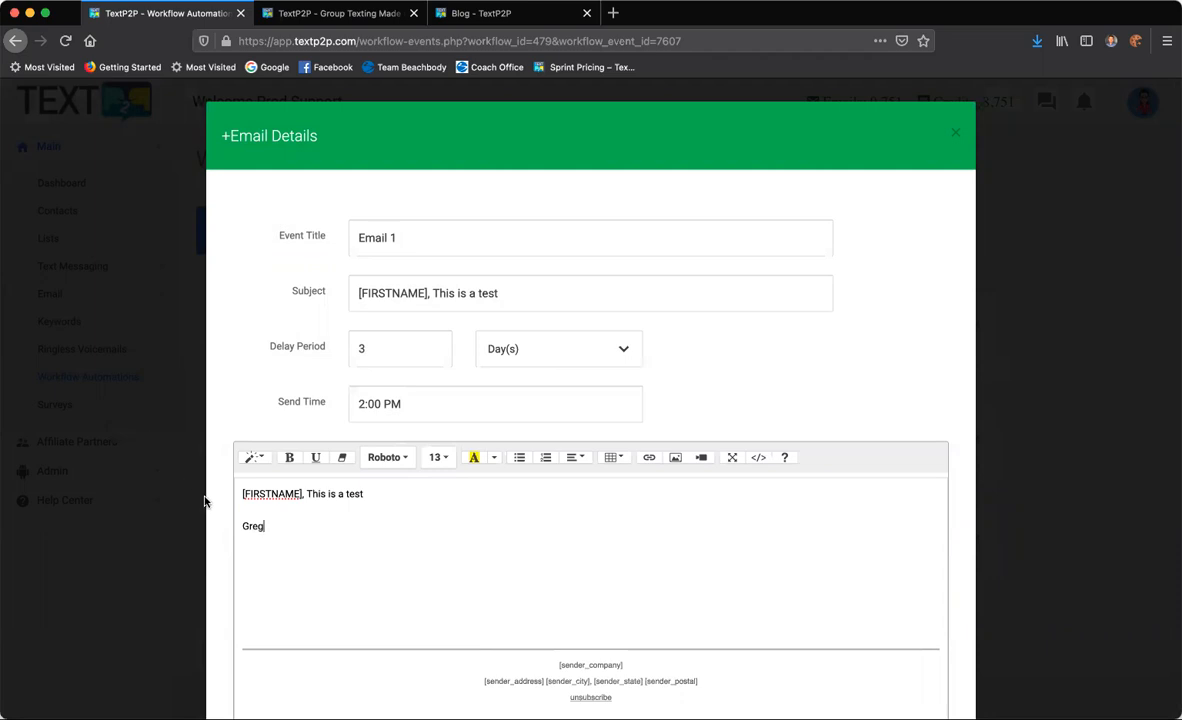
scroll(210, 500, down, 1)
scroll(210, 500, down, 3)
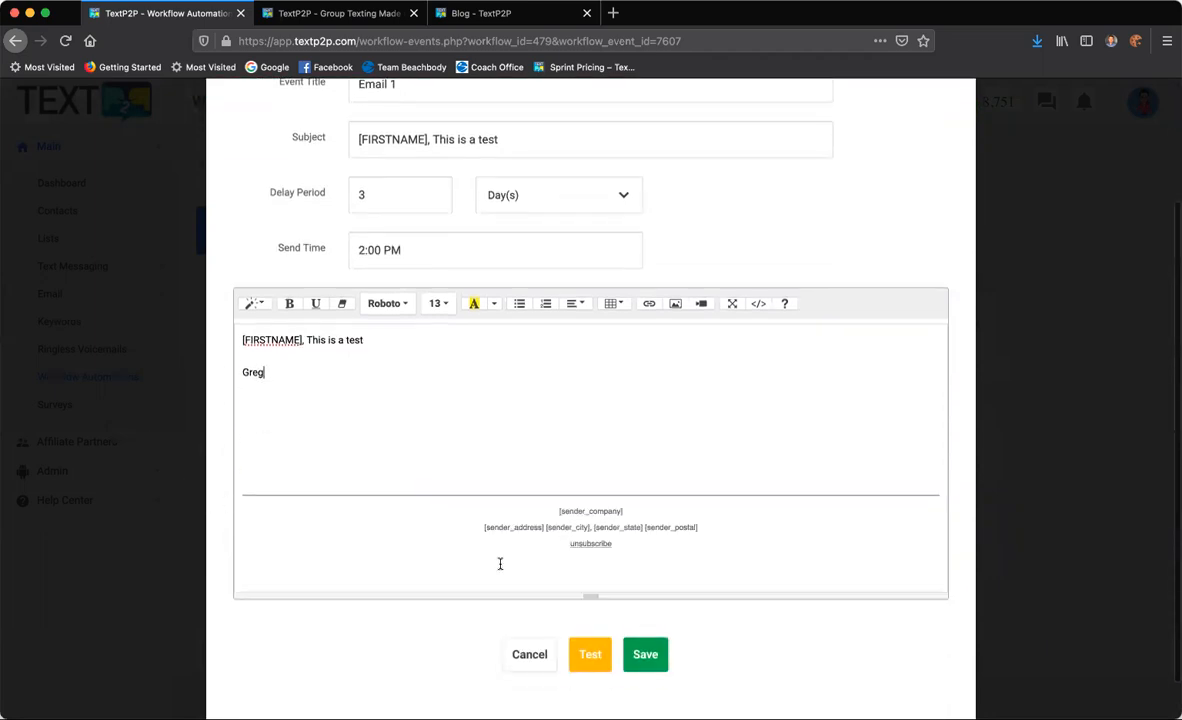
click(655, 663)
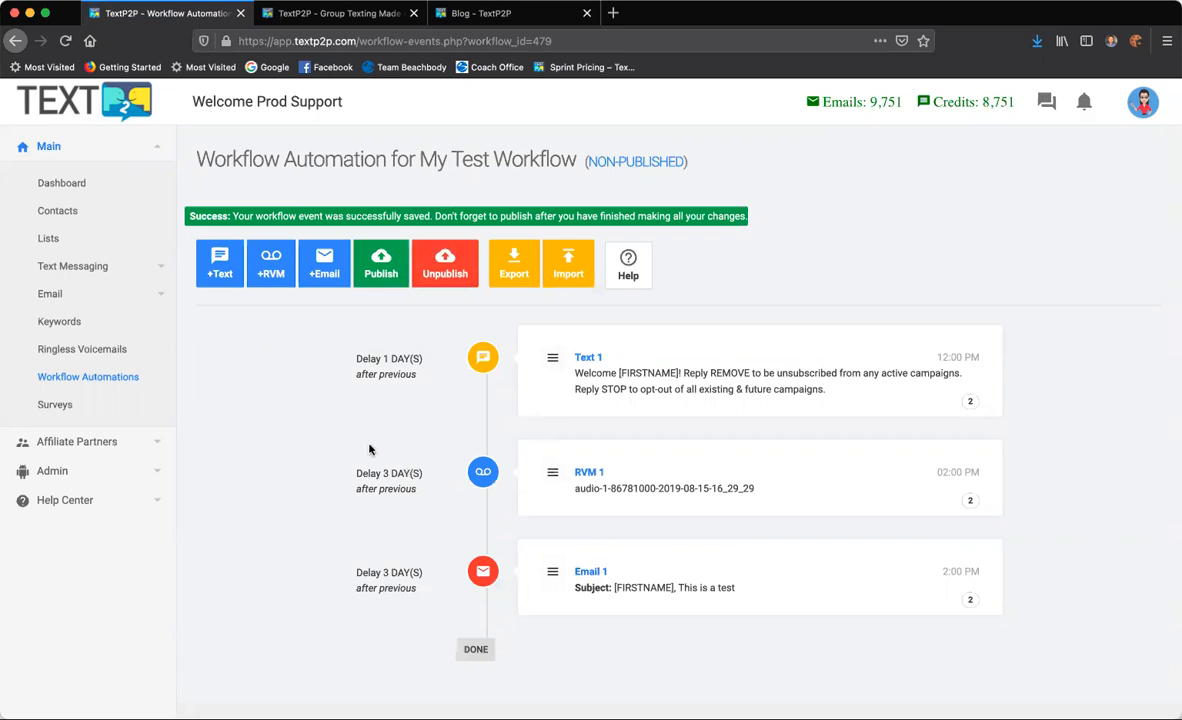
Publish My Test Workflow with the edited Email 1 event.
click(389, 275)
click(414, 342)
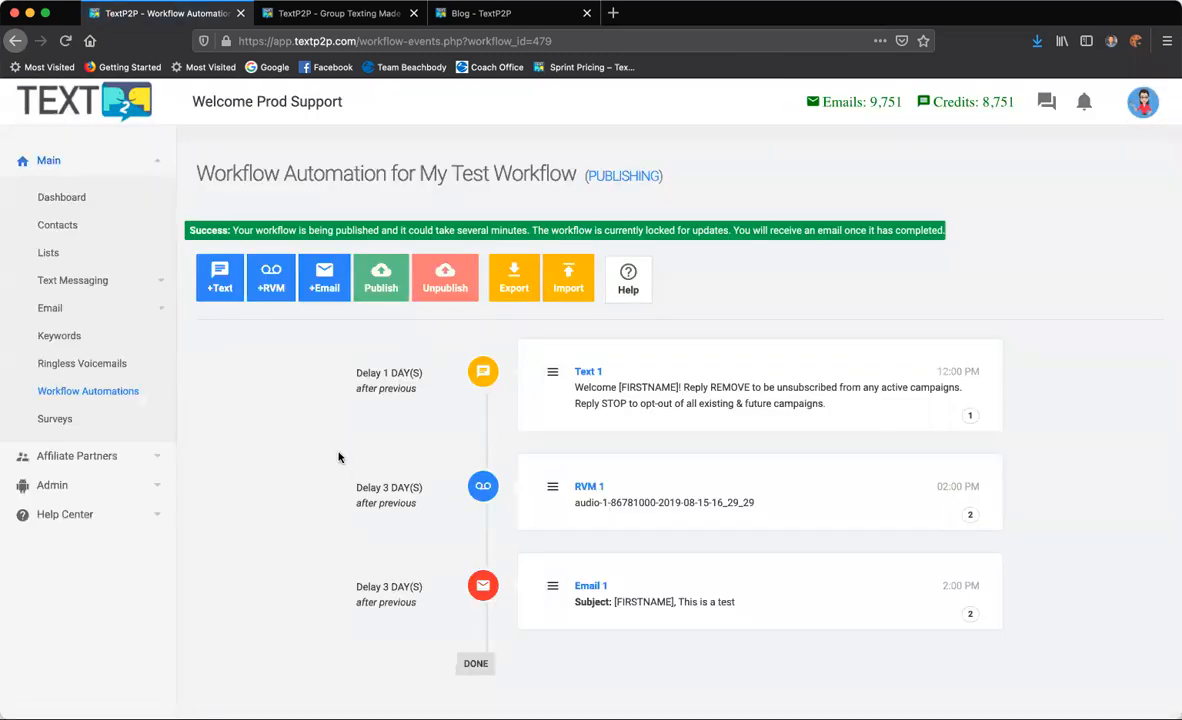
Review the messages scheduled for the Email 1 event and return to My Test Workflow.
scroll(338, 456, down, 1)
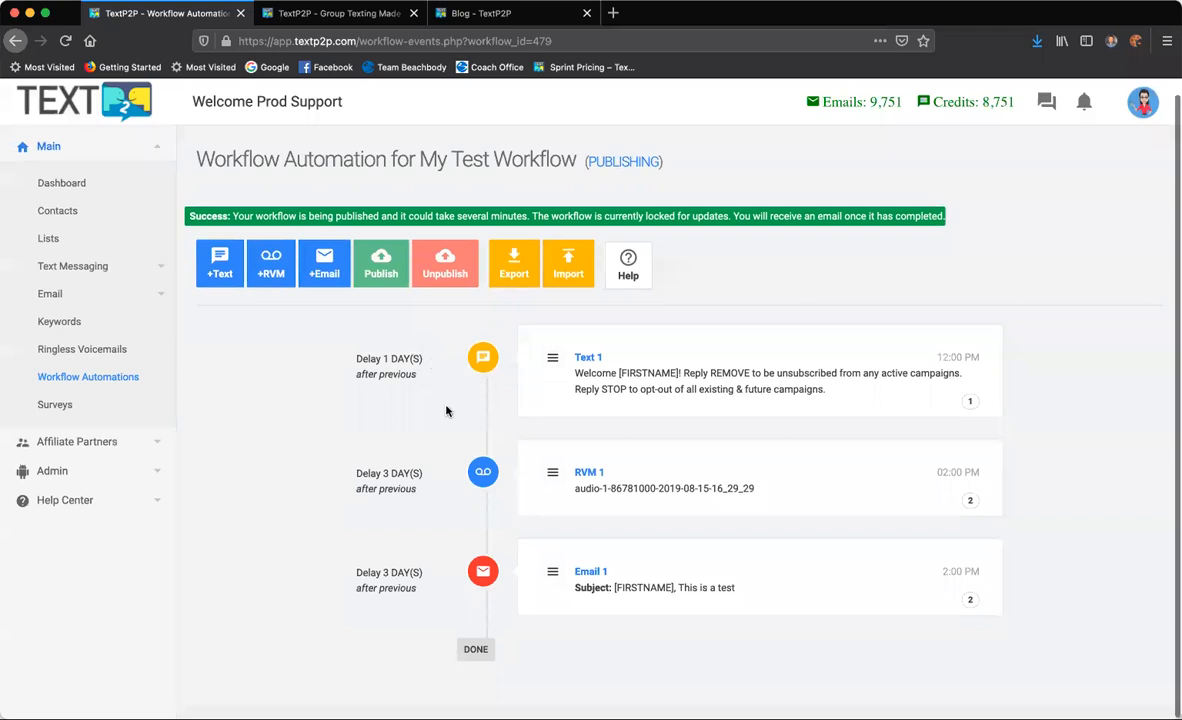
click(553, 572)
scroll(540, 578, down, 2)
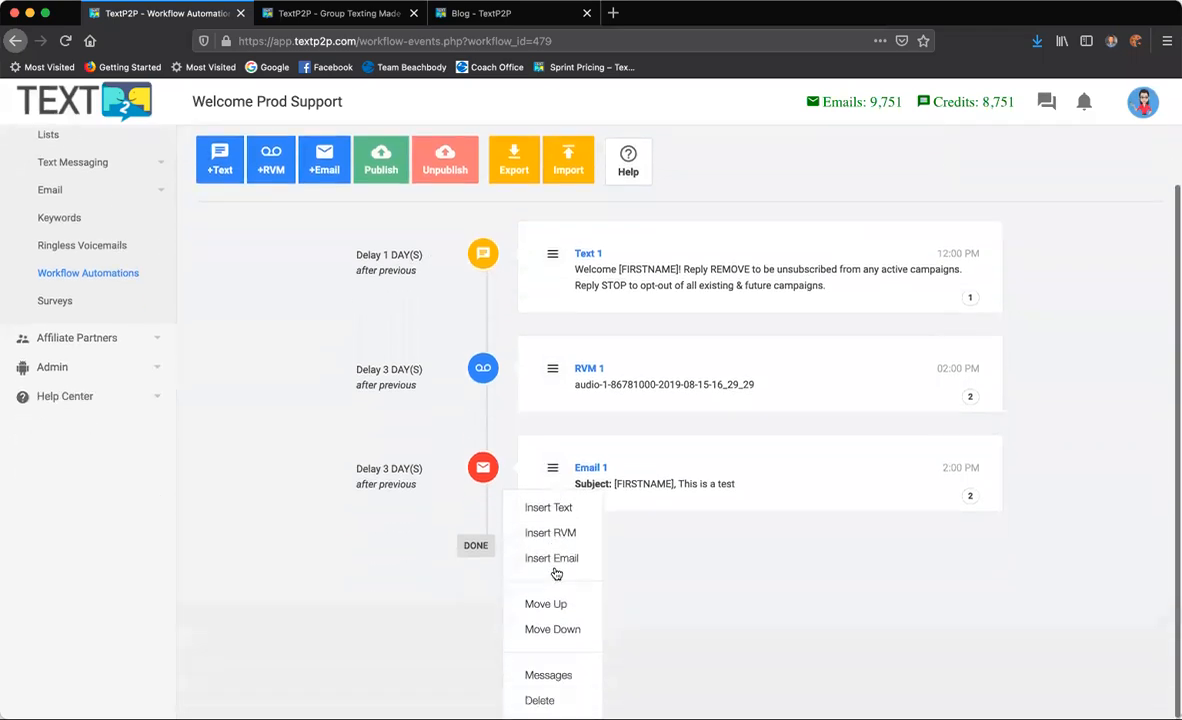
click(520, 675)
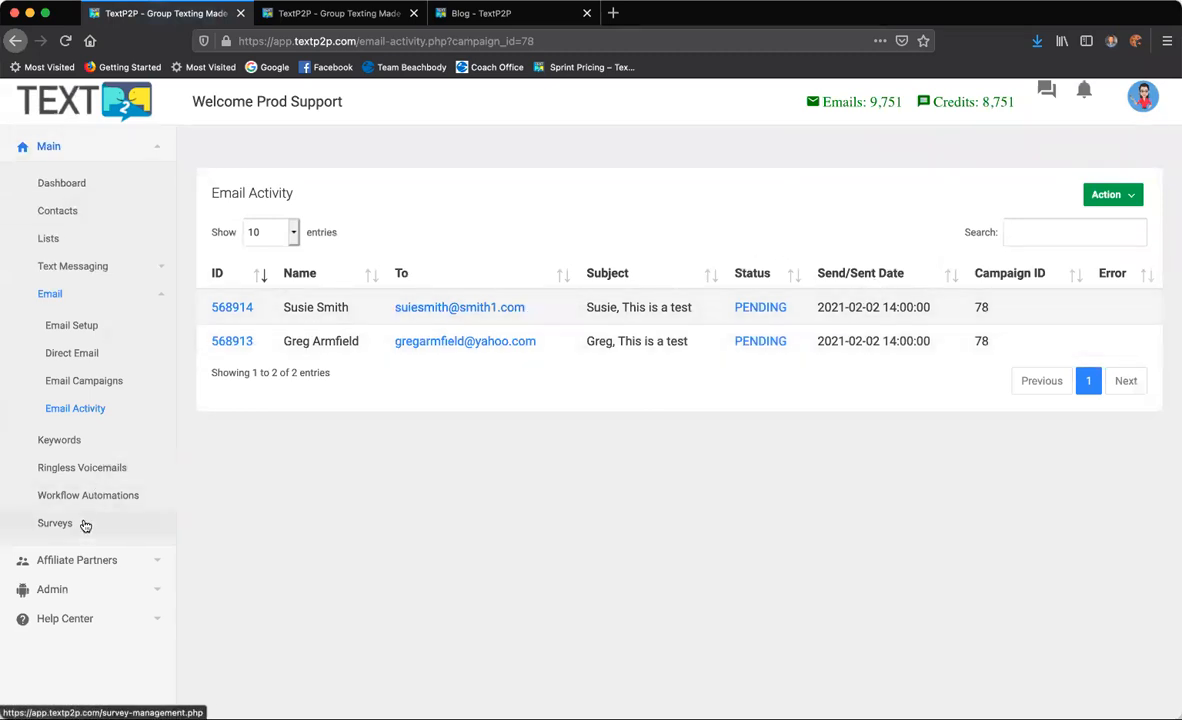
click(100, 495)
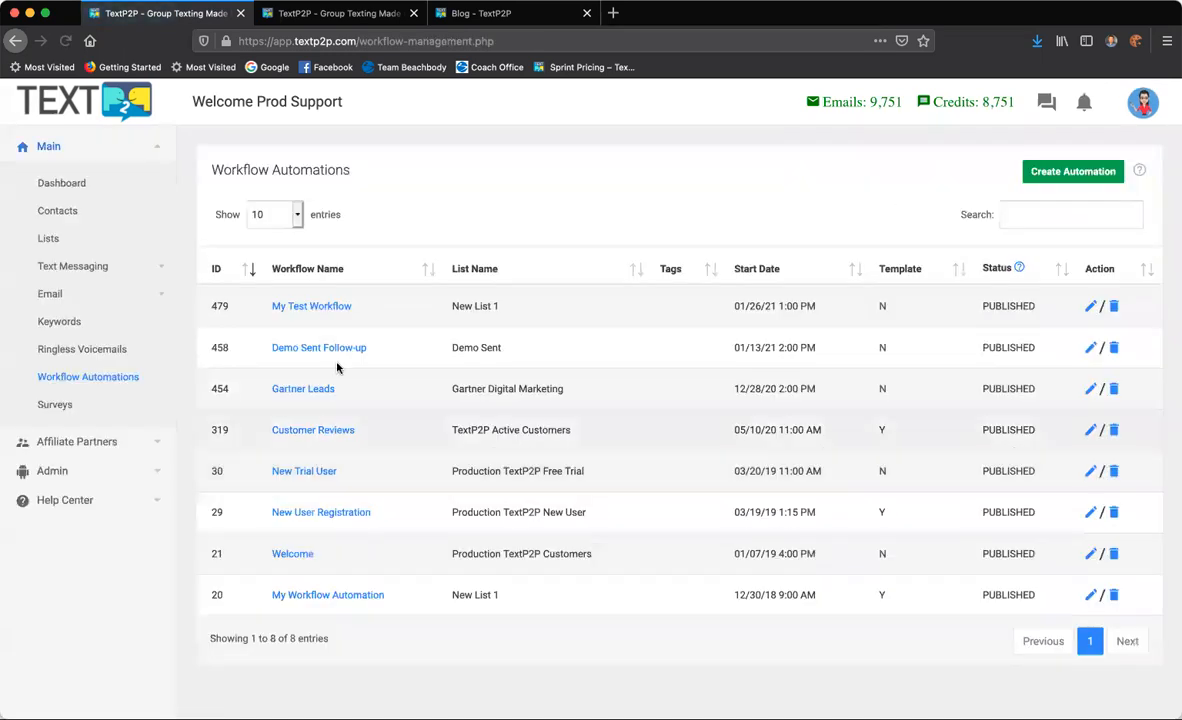
click(330, 308)
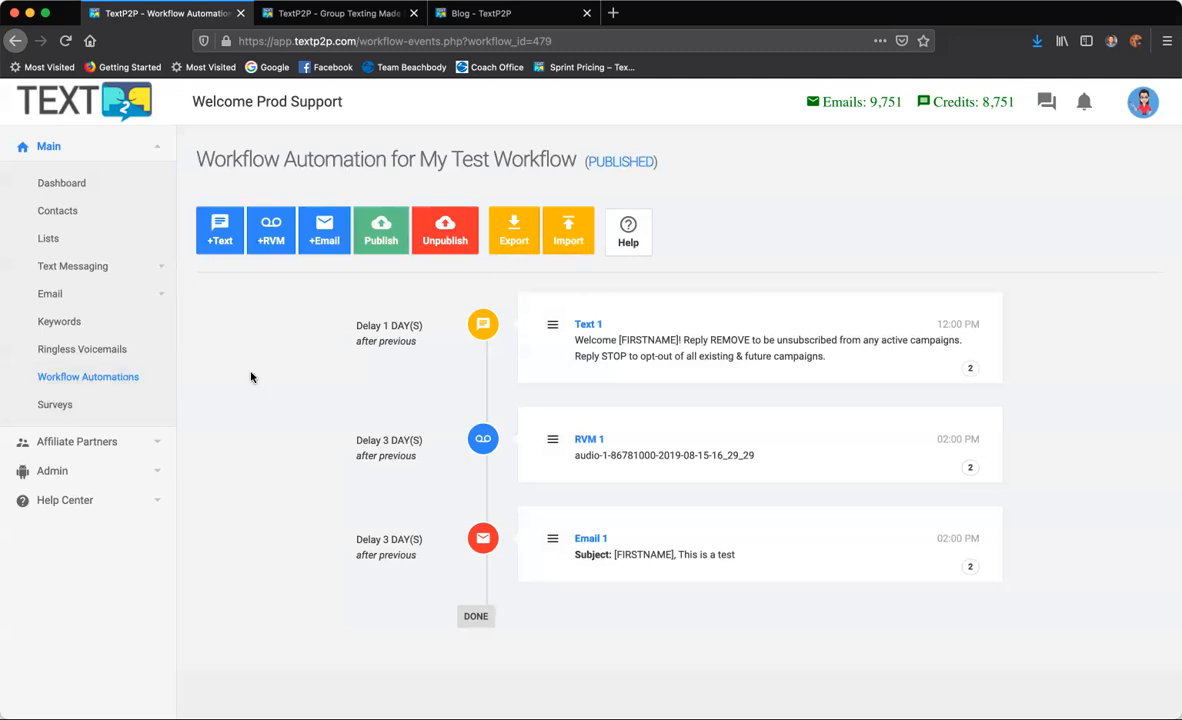
Open the contacts of New List 1, look at the form for adding a new contact, and close it without creating one.
click(127, 376)
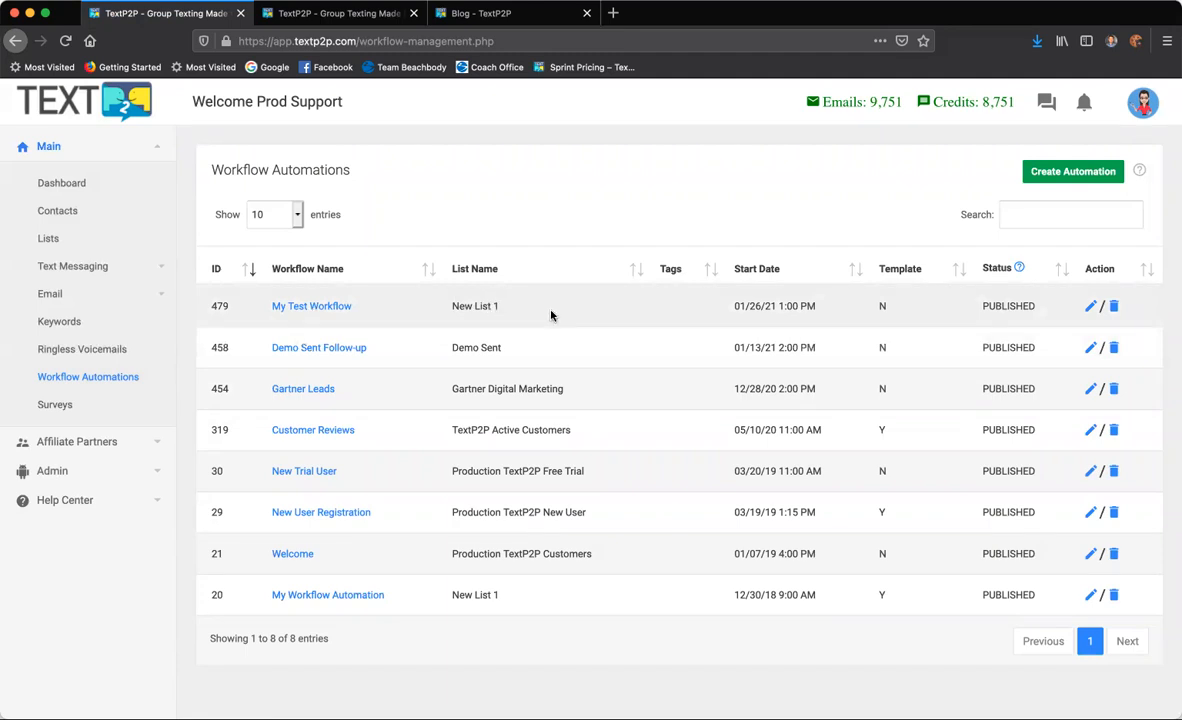
click(60, 238)
scroll(286, 477, down, 2)
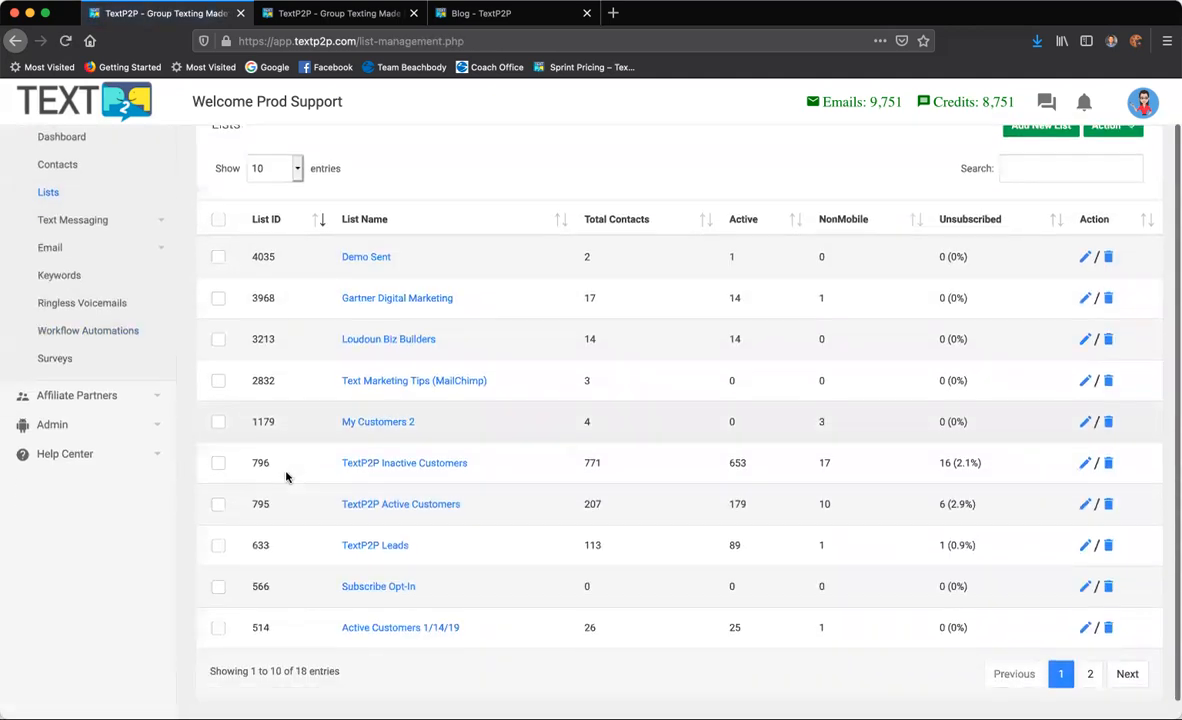
click(1089, 656)
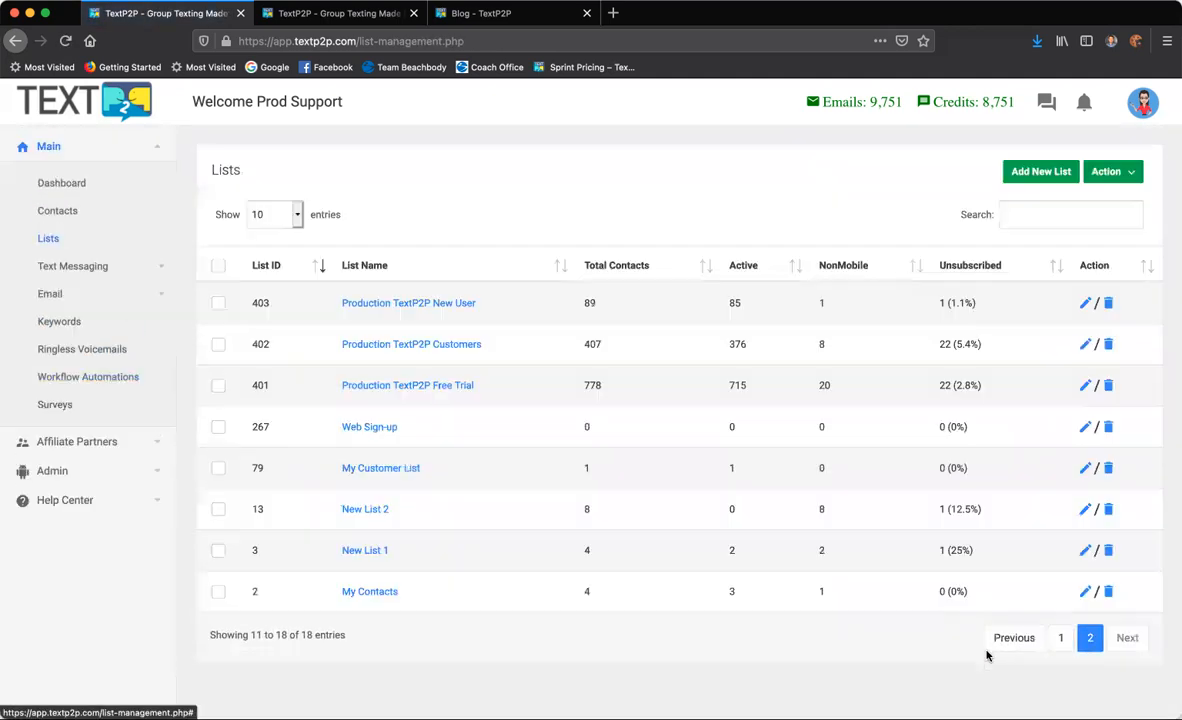
click(365, 550)
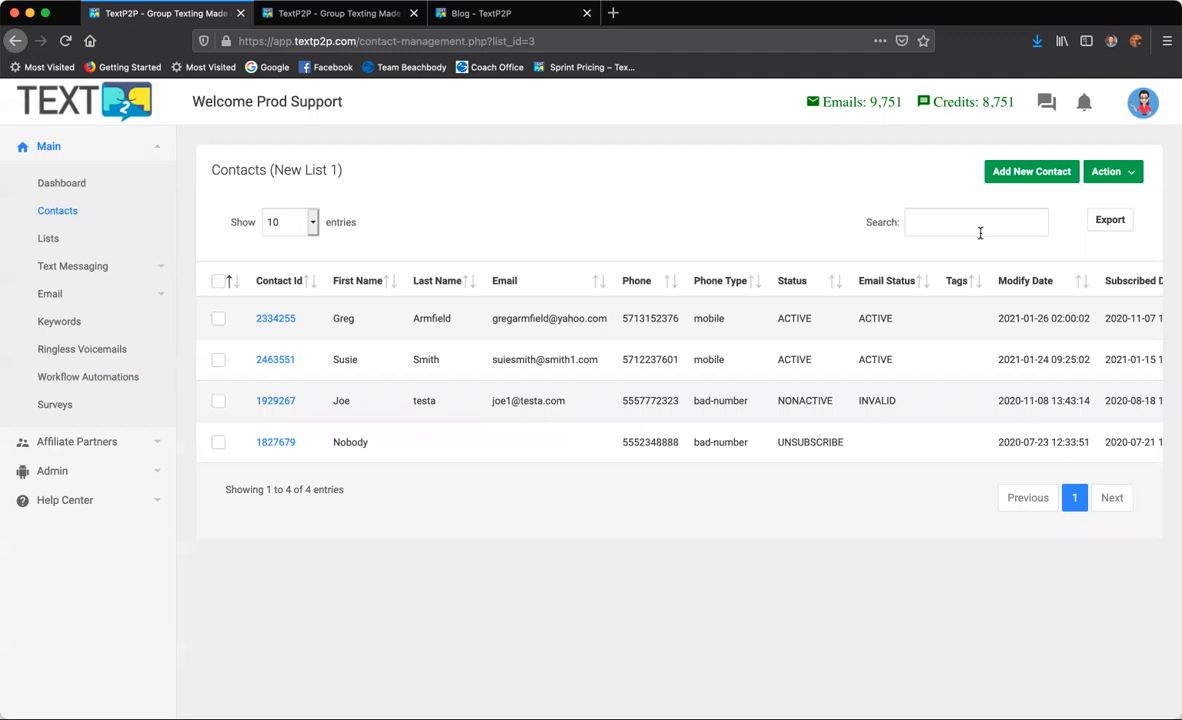
click(1031, 172)
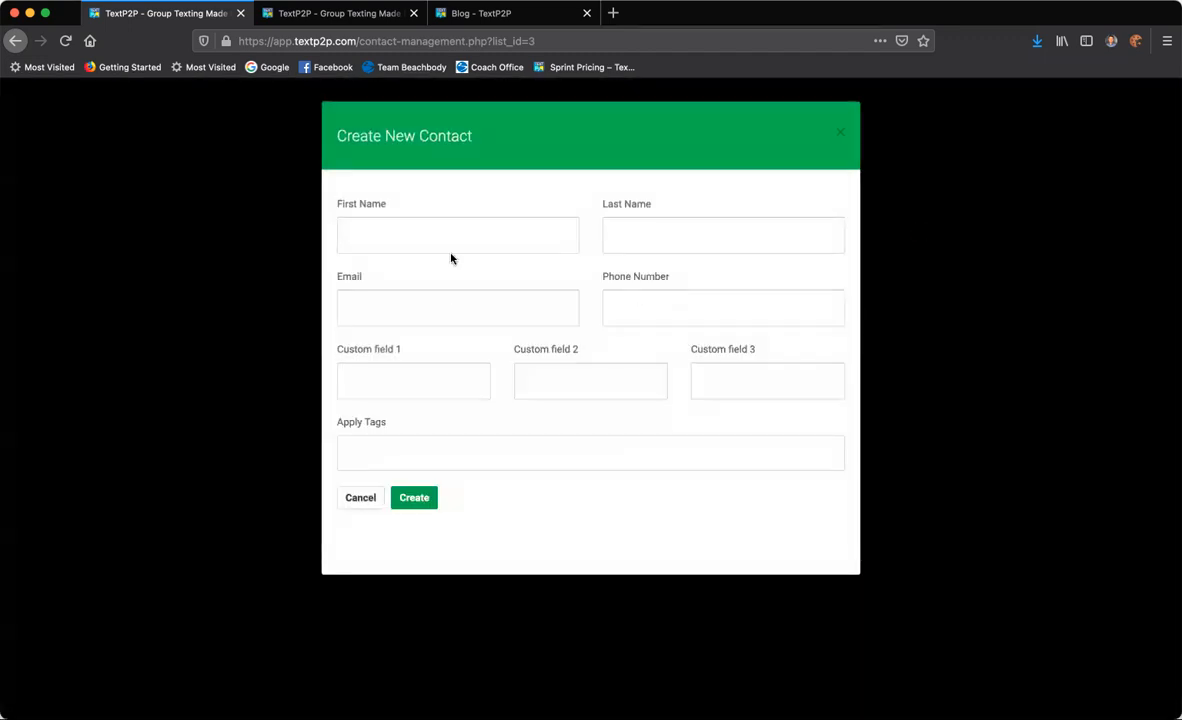
click(840, 135)
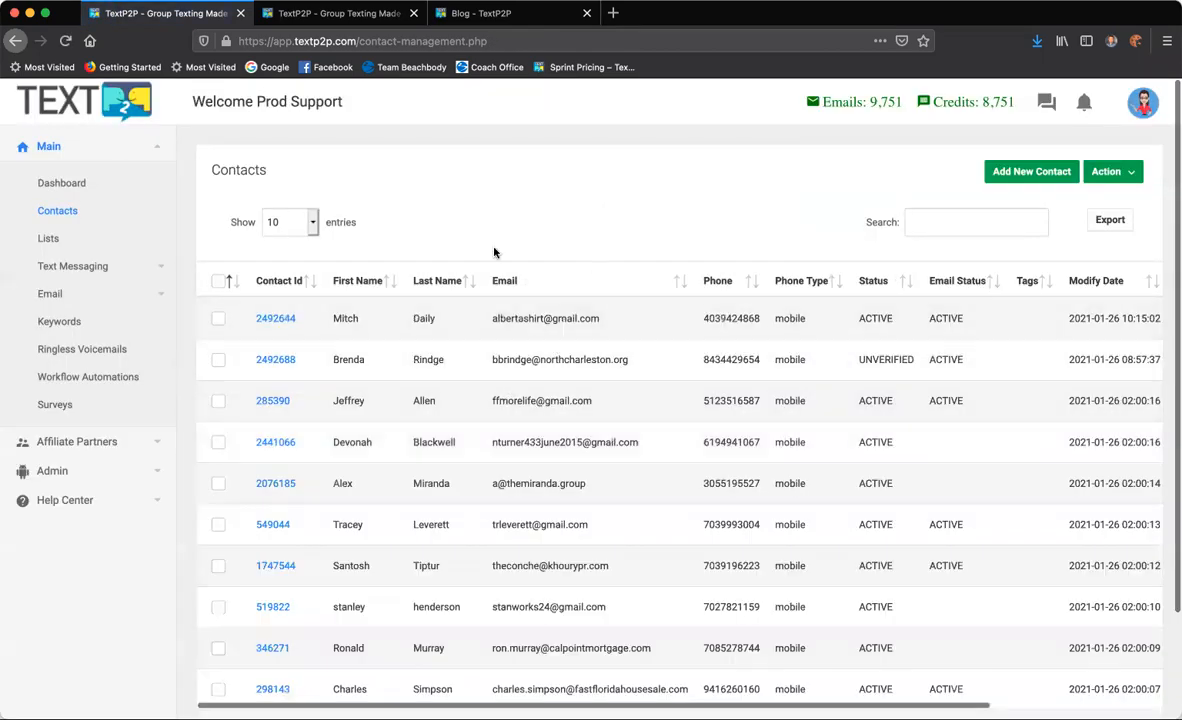
Reopen the contacts of New List 1 and check the available list actions, including Import Contacts.
click(90, 236)
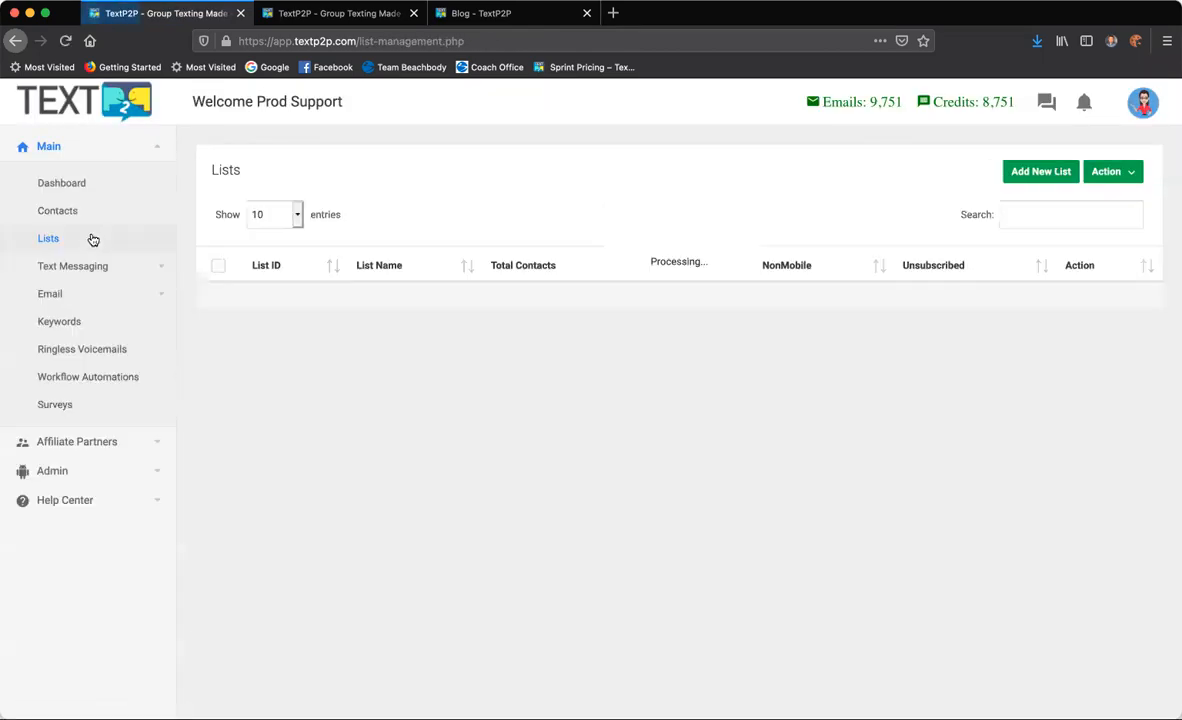
scroll(507, 463, down, 2)
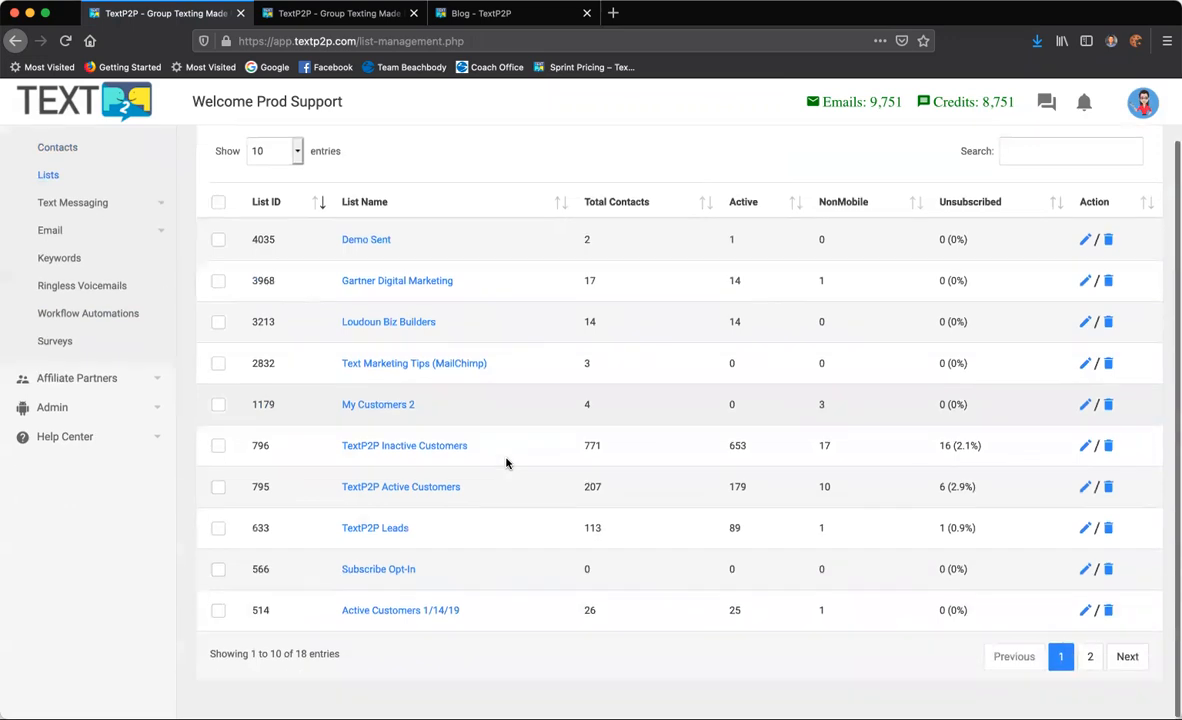
click(1090, 656)
click(364, 550)
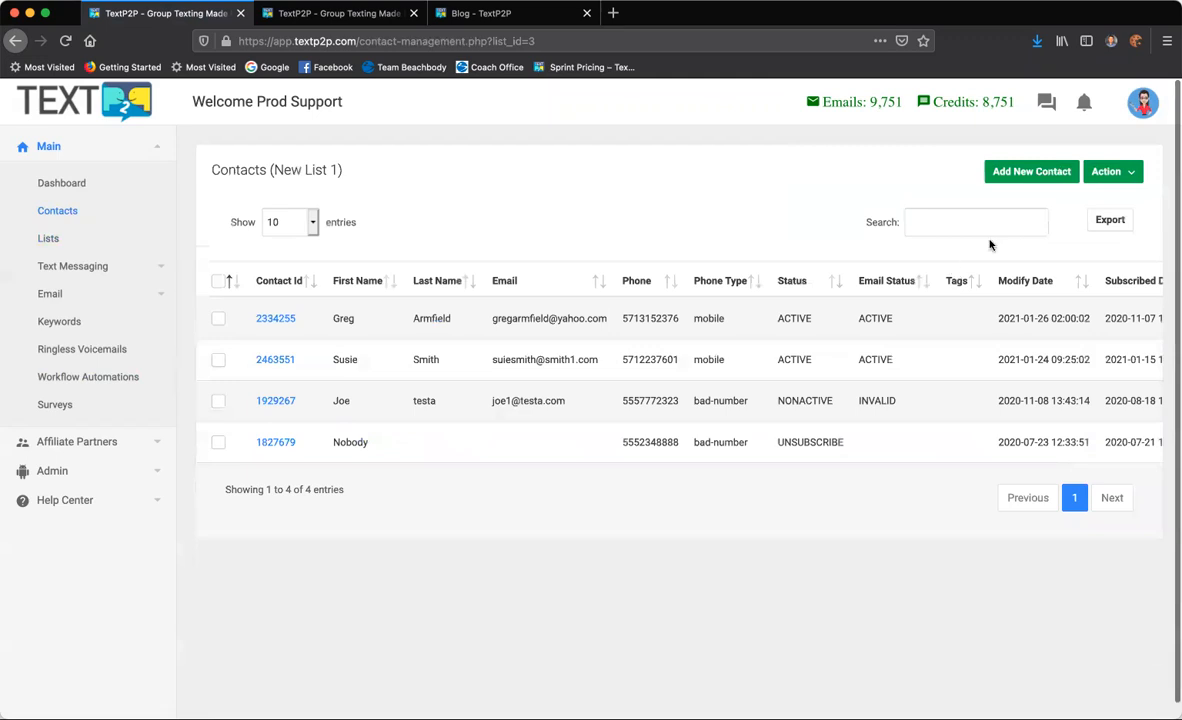
click(1114, 176)
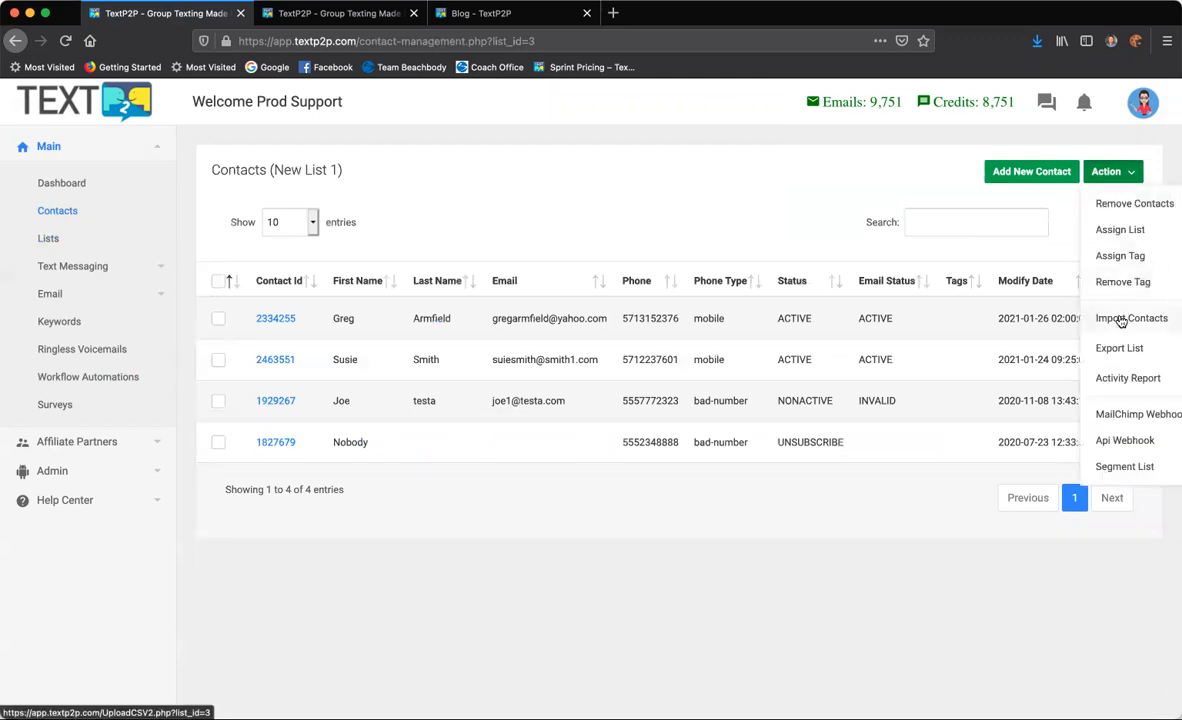
click(736, 236)
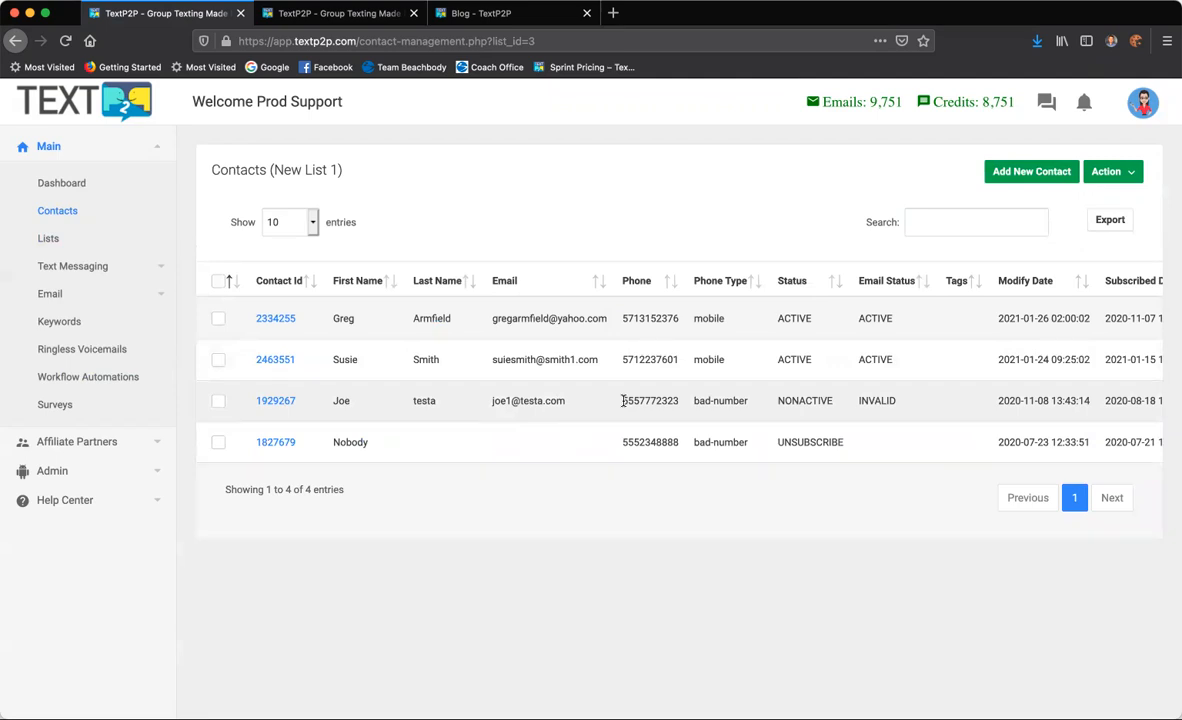
Change the NEW customer signup keyword to BLAA and assign it to New List 1.
click(96, 321)
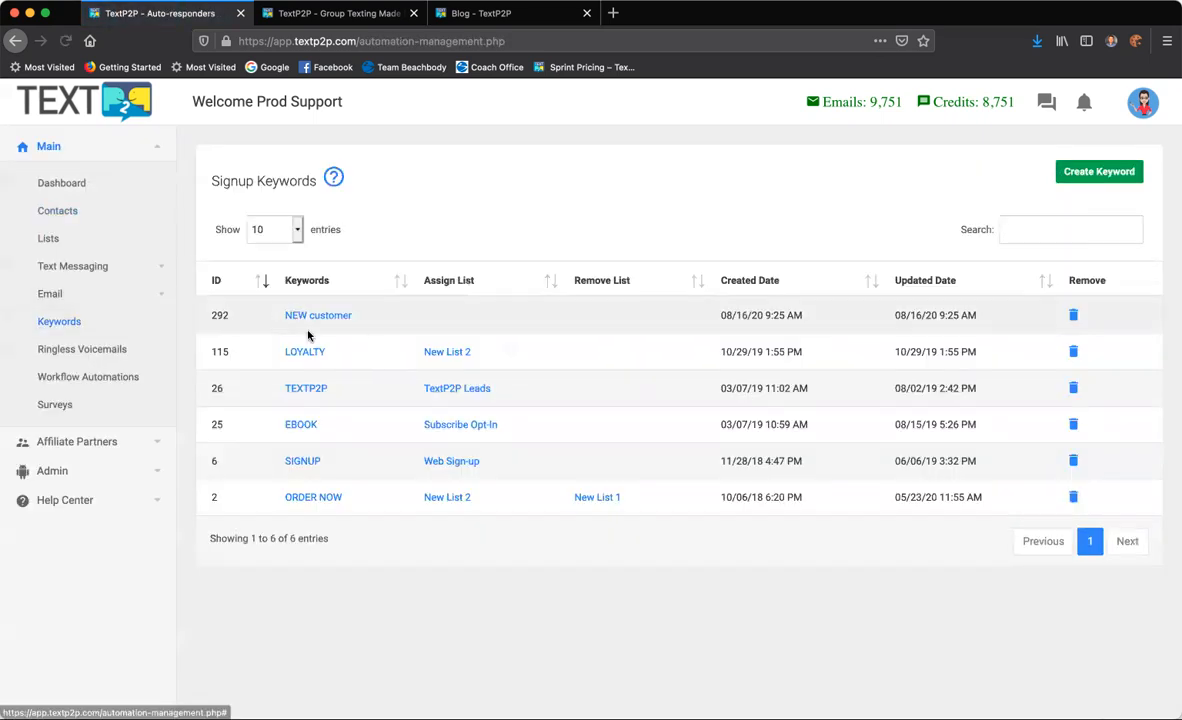
click(318, 315)
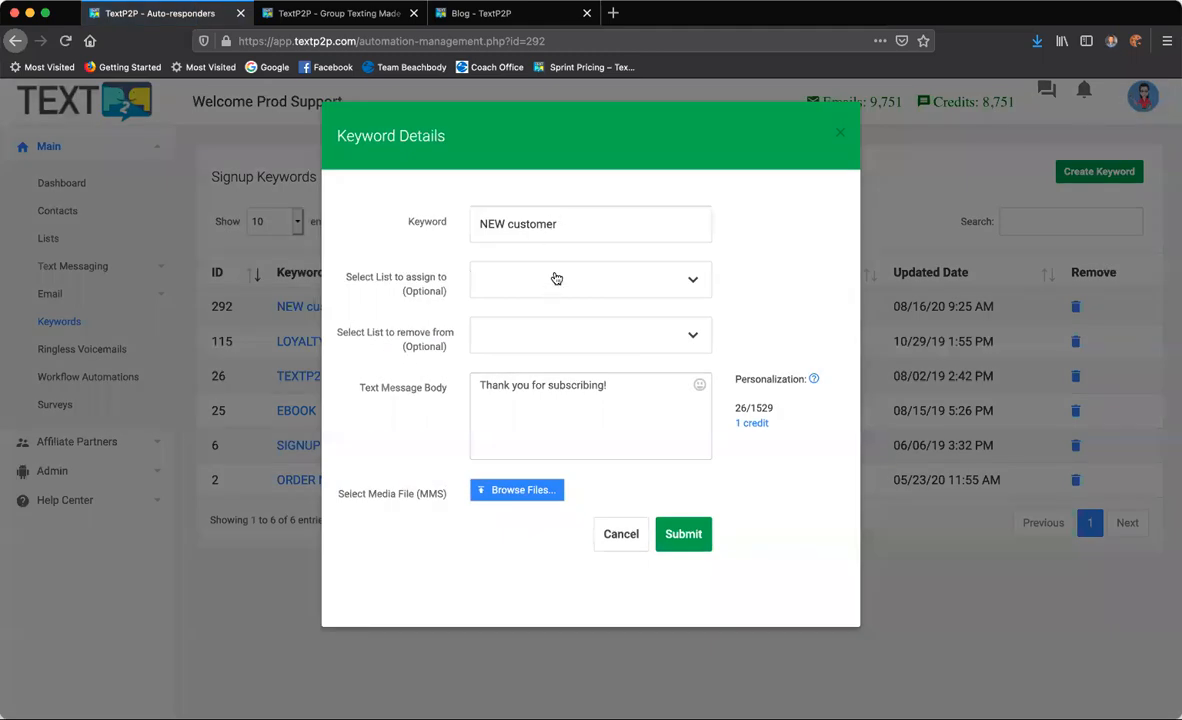
drag(563, 224, 432, 226)
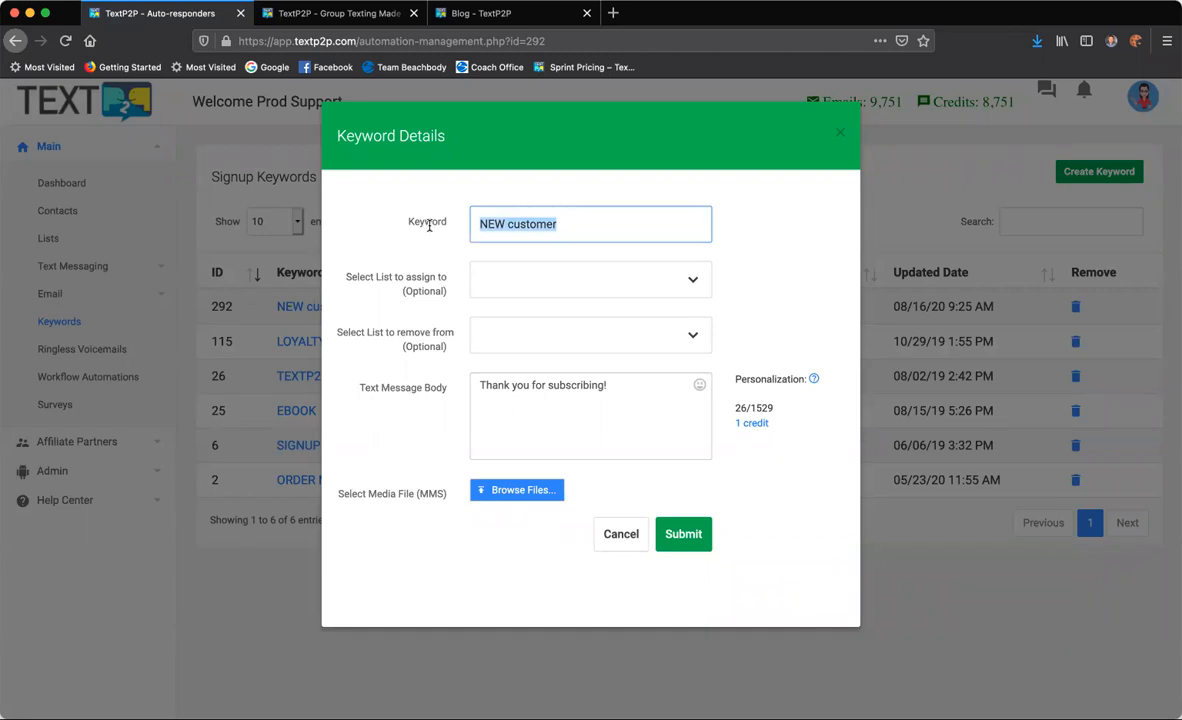
text(BLAA)
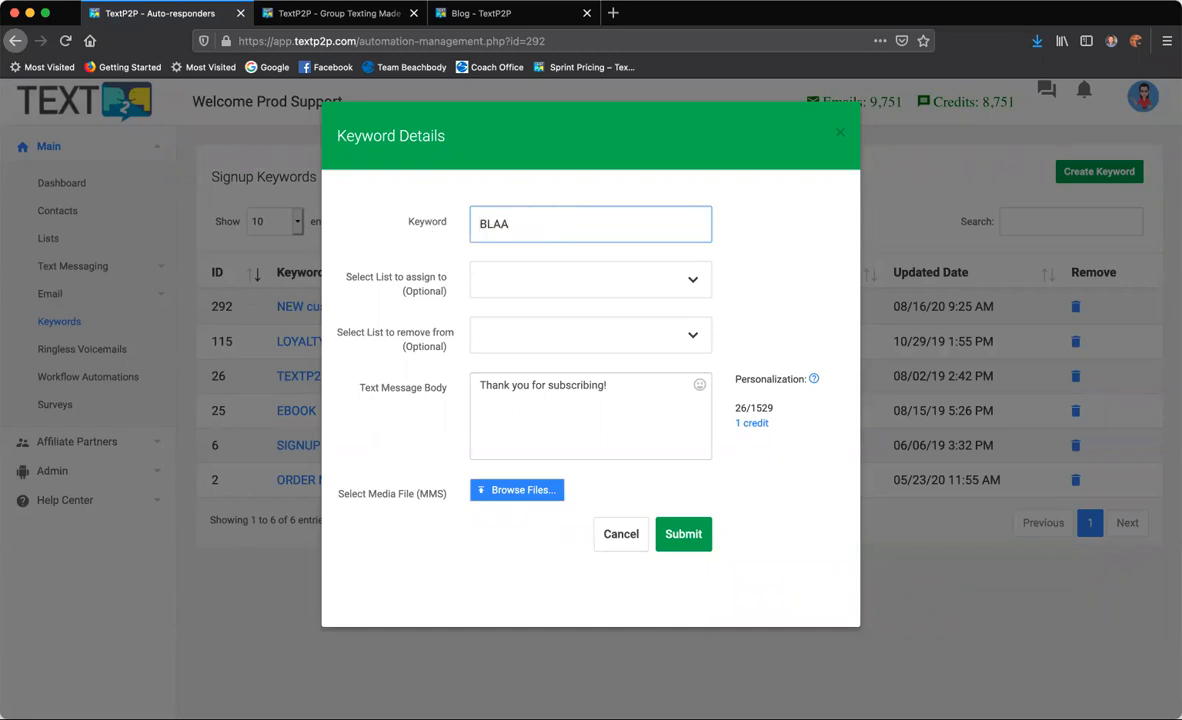
click(519, 284)
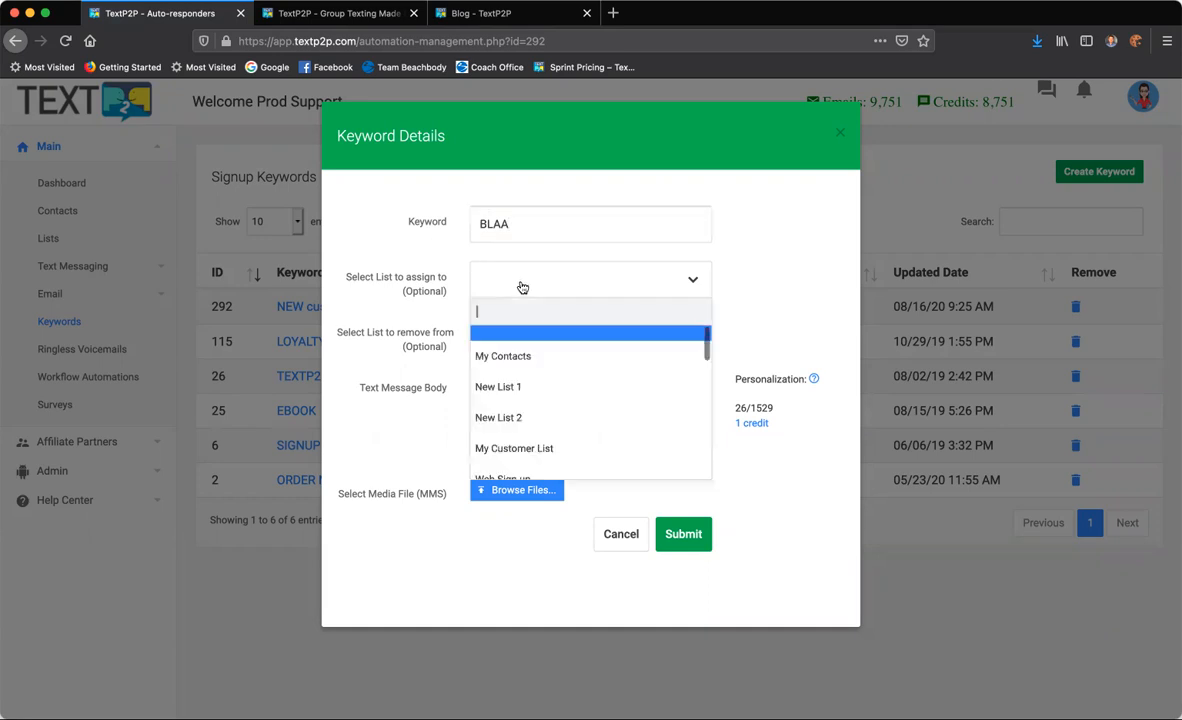
click(530, 388)
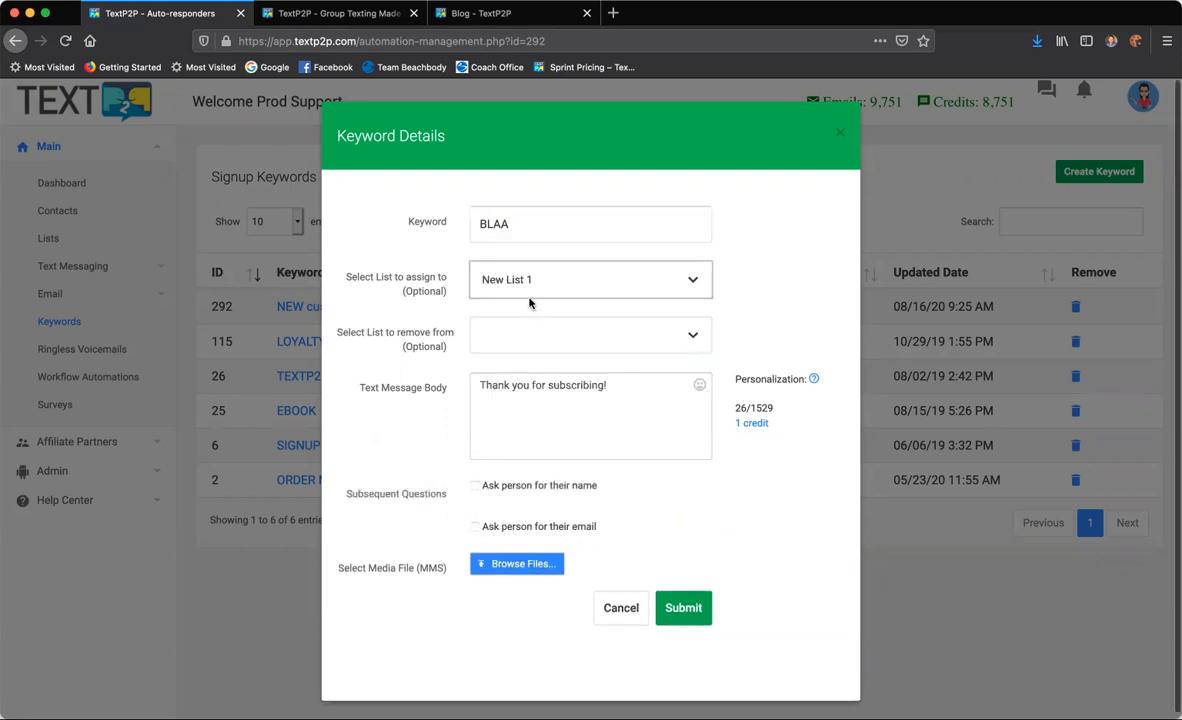
Have the BLAA keyword ask the person for their name and email, keeping the existing message text, and submit it.
click(612, 399)
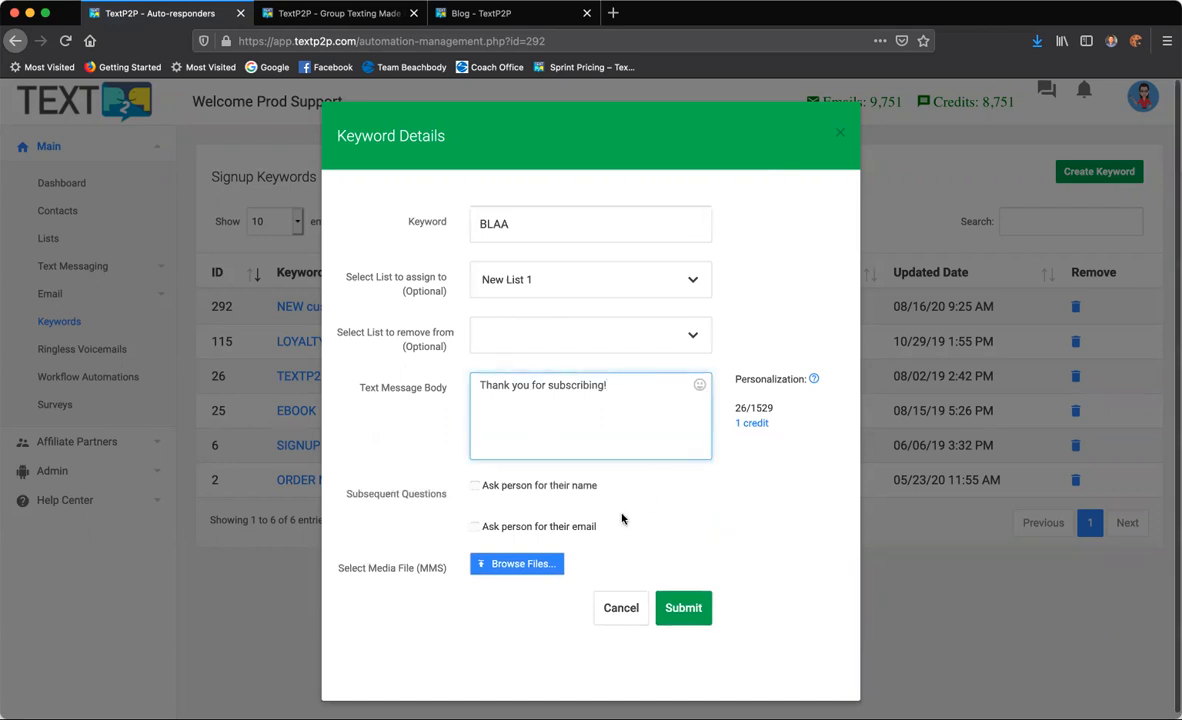
click(475, 485)
click(475, 526)
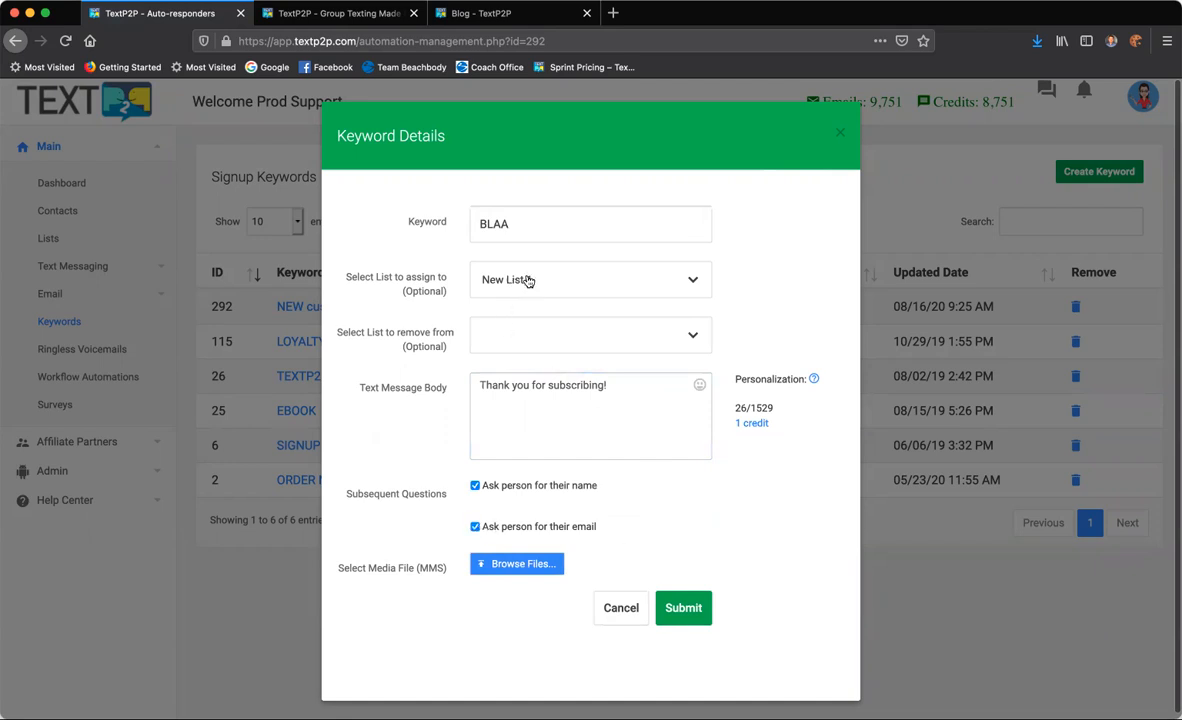
drag(511, 386, 635, 390)
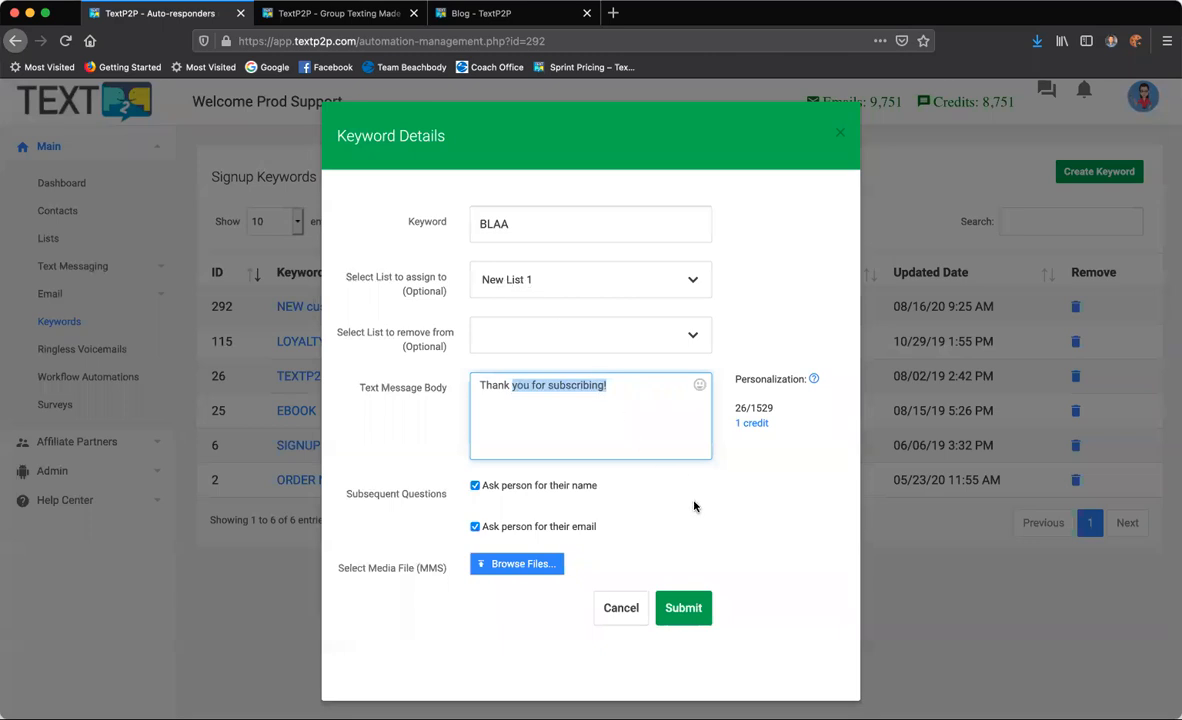
click(695, 607)
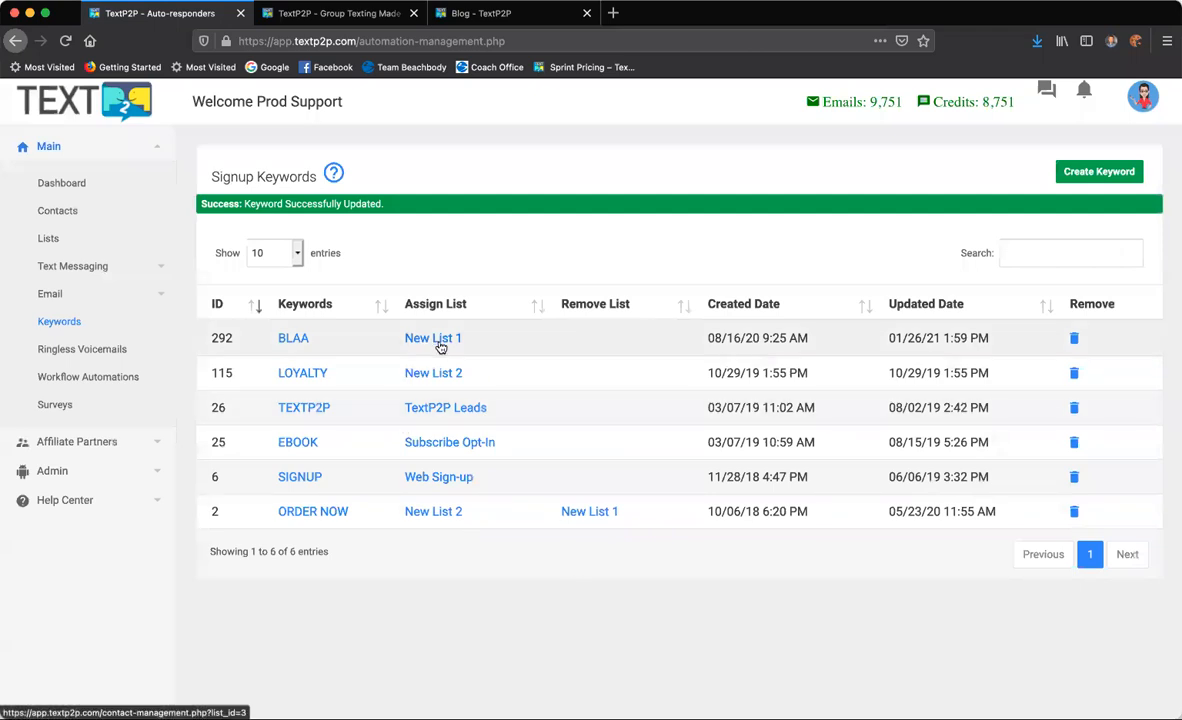
Set the delay period of the Text 1 event in My Test Workflow to 0 days and save the event.
click(94, 379)
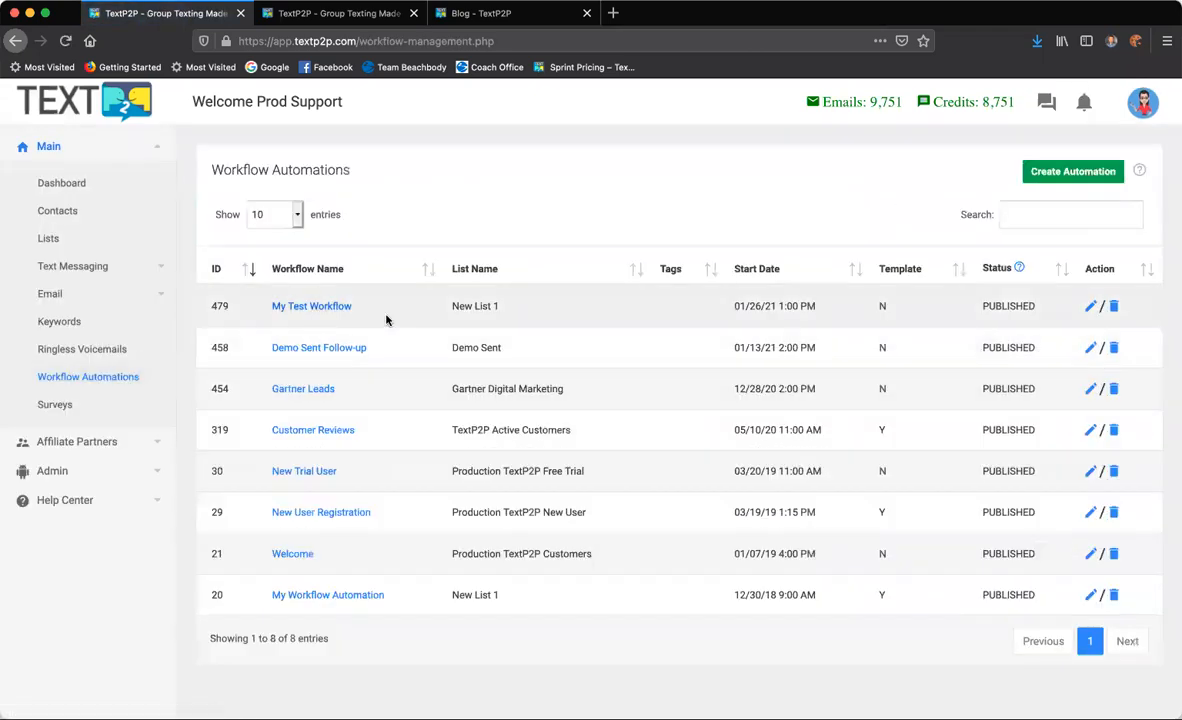
click(327, 306)
drag(369, 326, 415, 341)
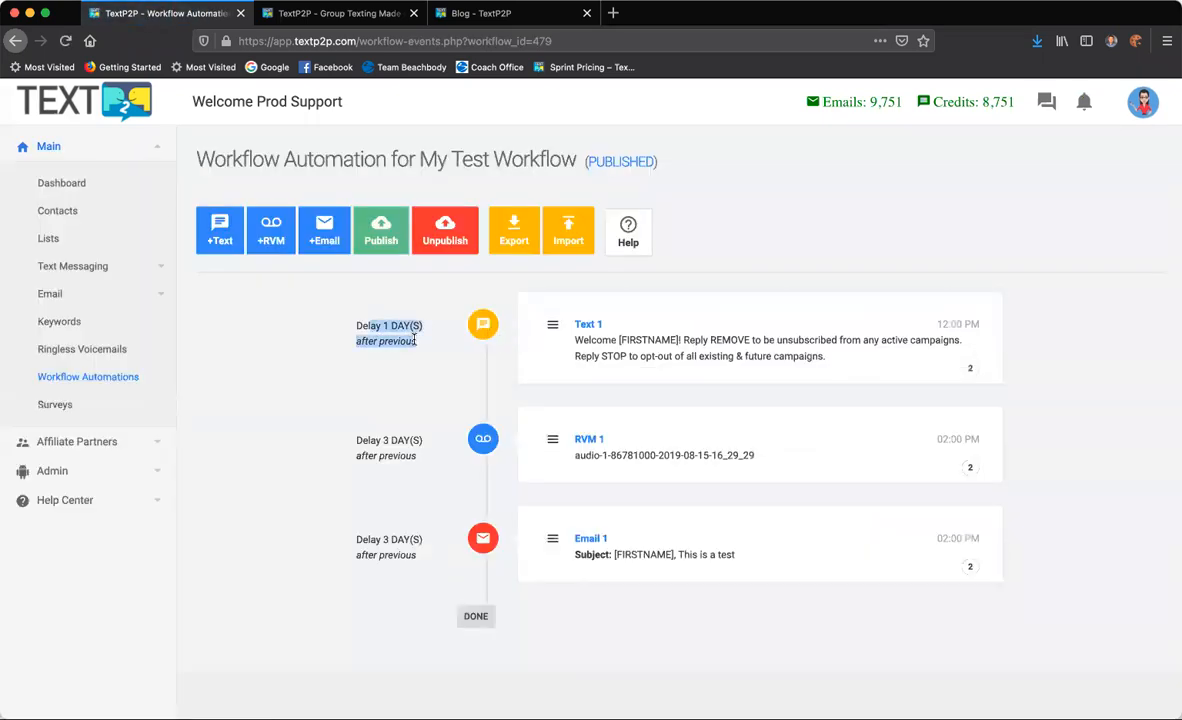
click(588, 324)
drag(495, 403, 426, 397)
text(0)
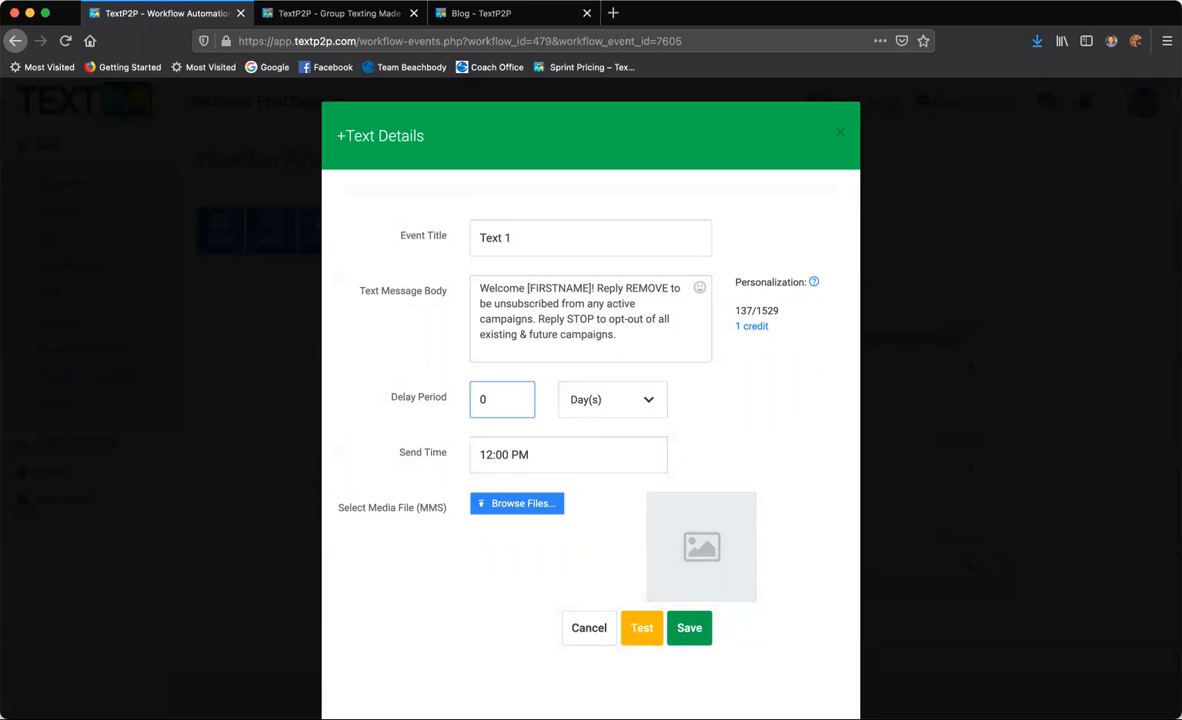
click(690, 628)
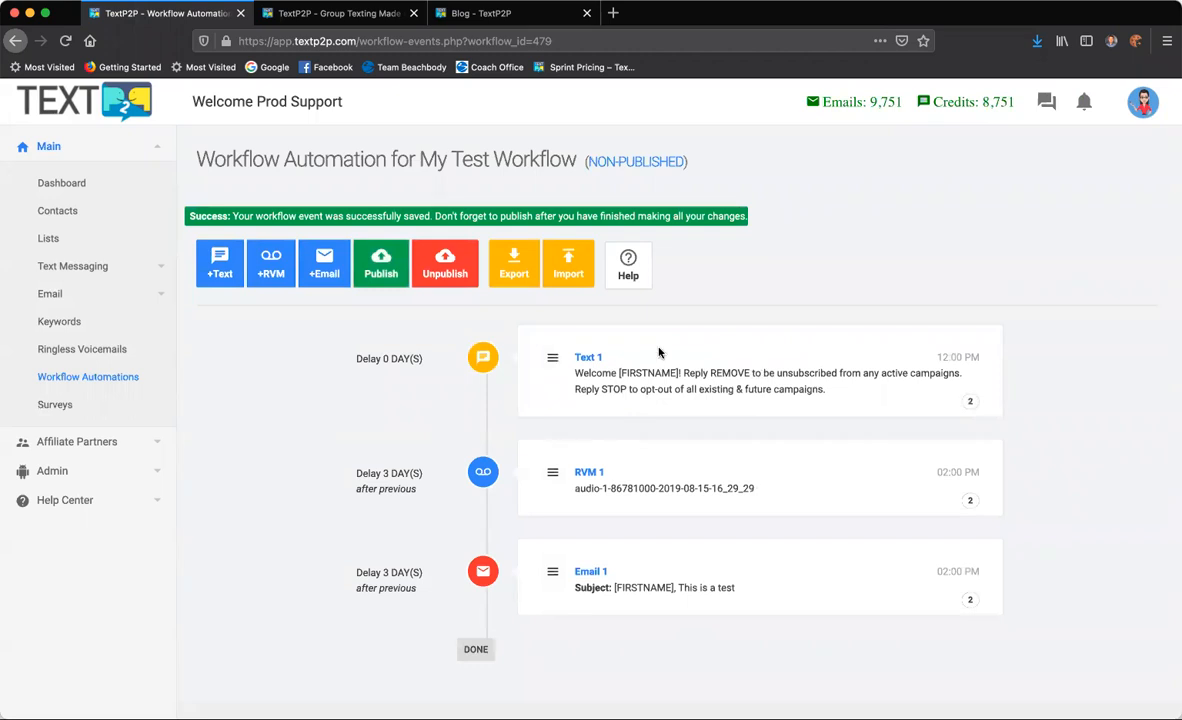
Publish My Test Workflow again without restarting the entire automation for all contacts.
click(367, 250)
click(416, 345)
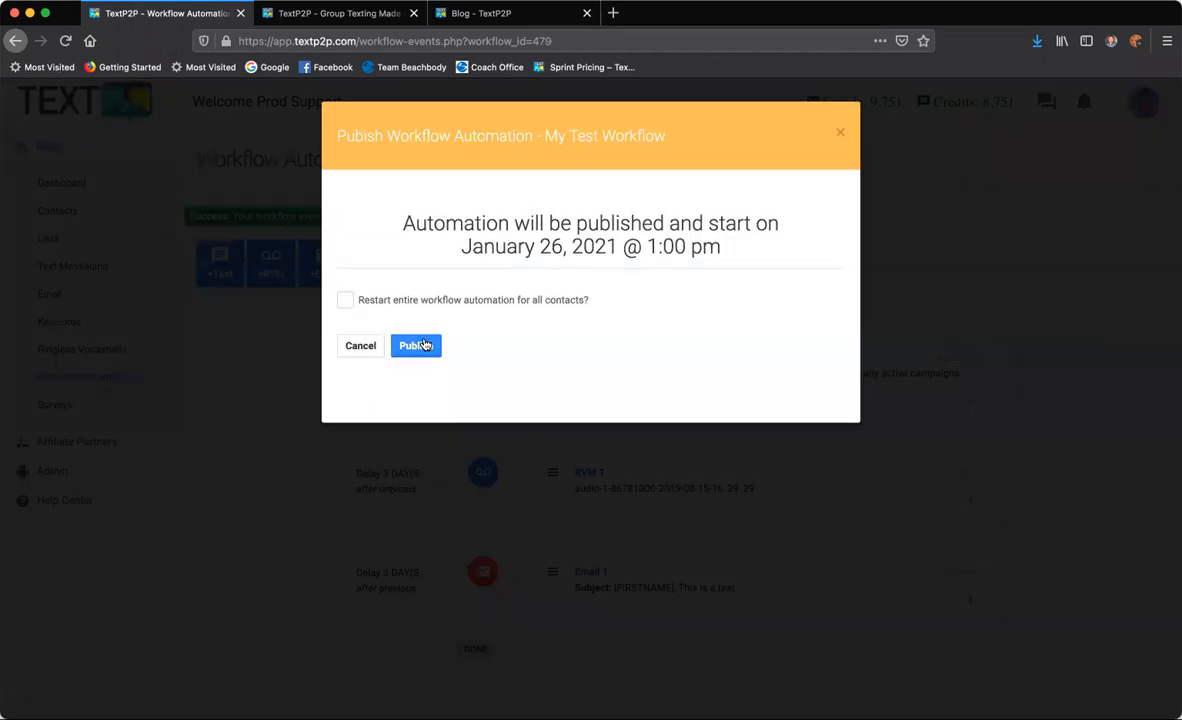